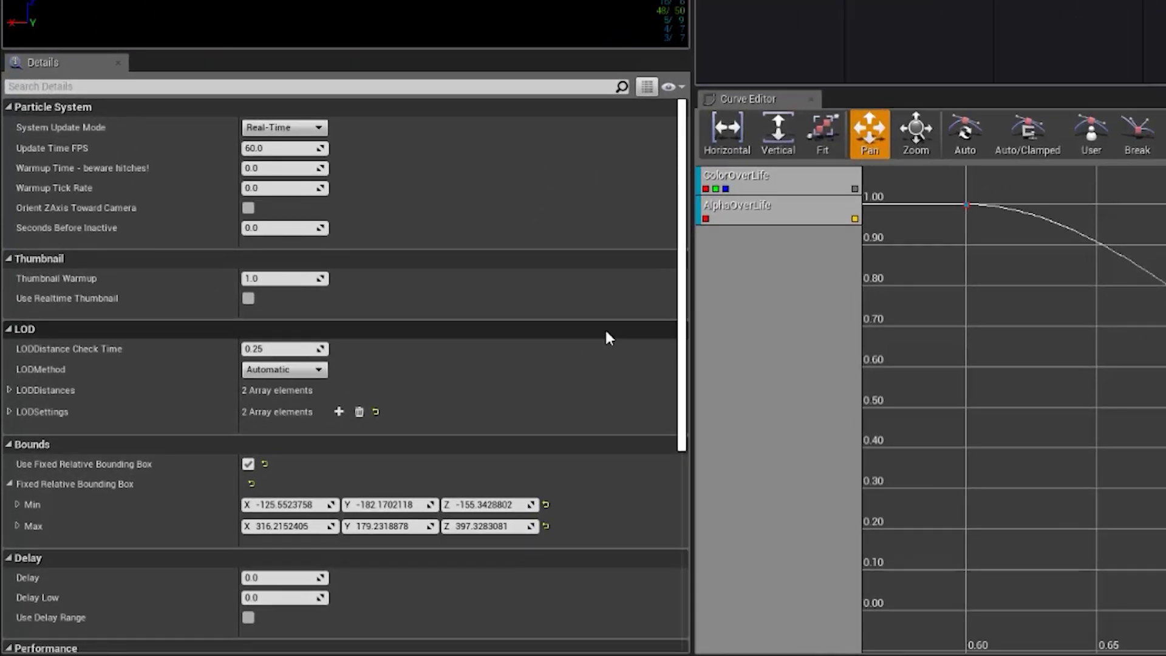
Step: Examine the particle system's properties, from update and LOD settings through bounds, delay, performance, macro UV, occlusion and materials
scroll(588, 283, down, 1)
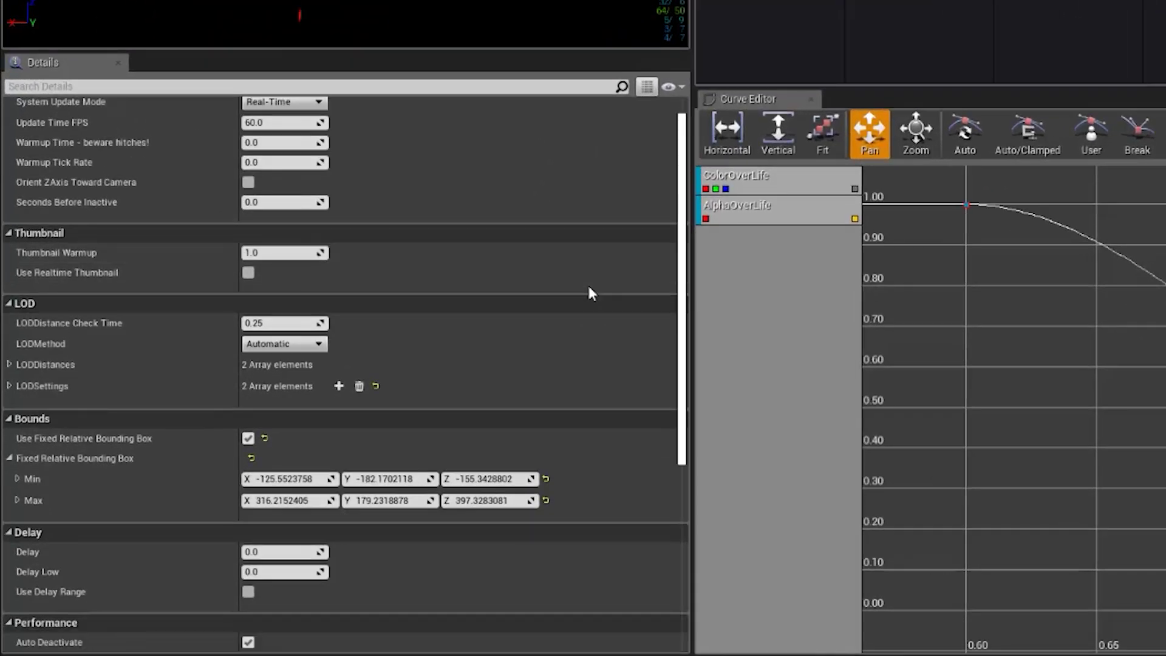
scroll(585, 284, up, 1)
scroll(512, 340, down, 9)
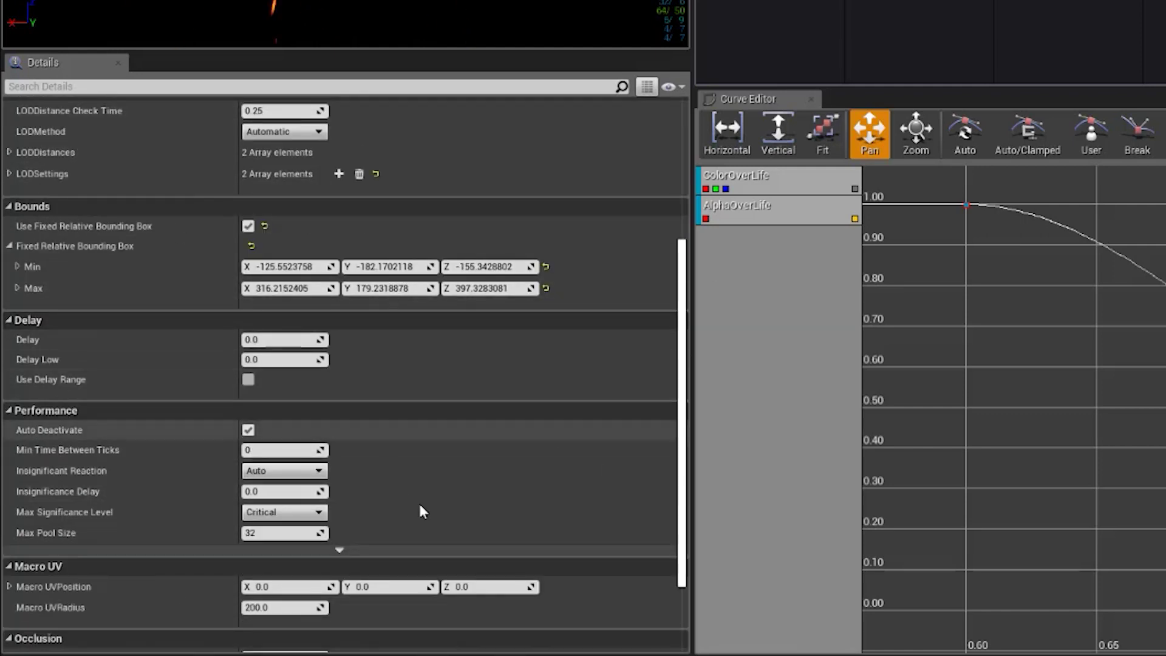
scroll(475, 490, down, 4)
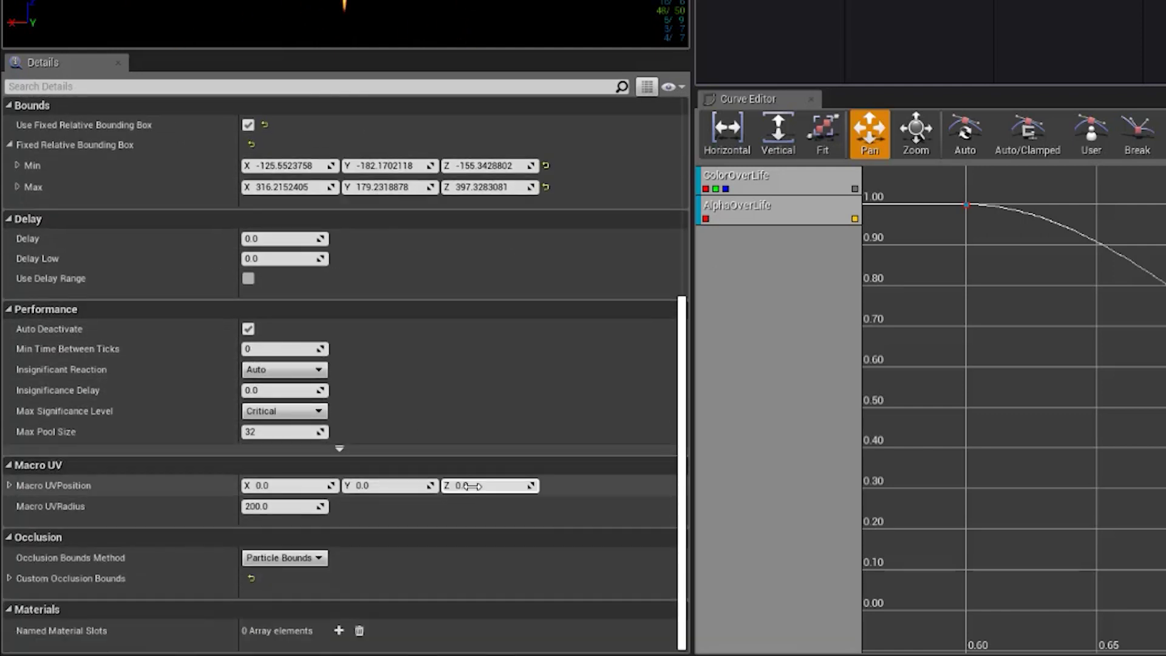
scroll(479, 452, up, 13)
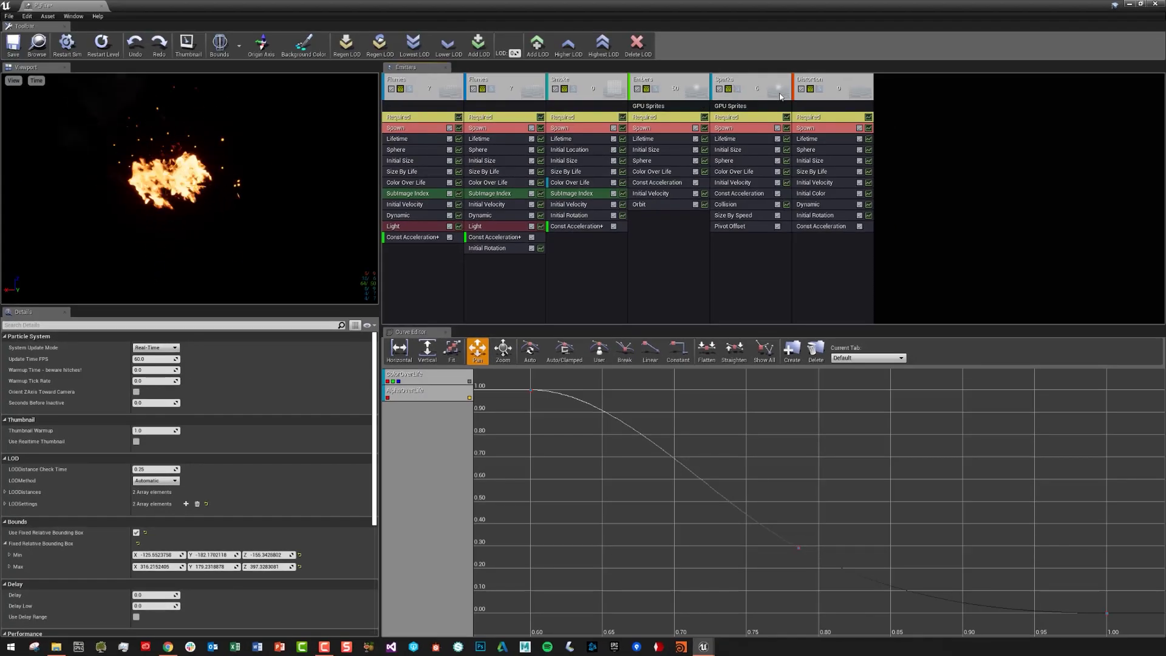
Step: Examine the Sparks emitter's properties and the settings of its Initial Size and Color Over Life modules
click(759, 85)
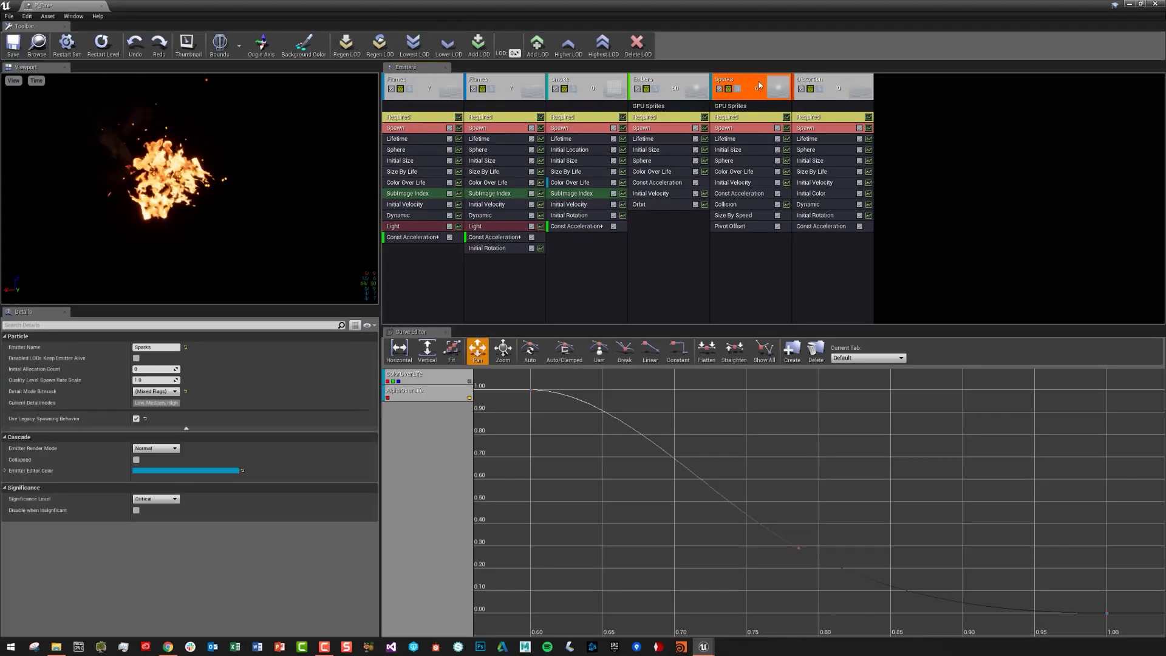
click(735, 139)
click(749, 93)
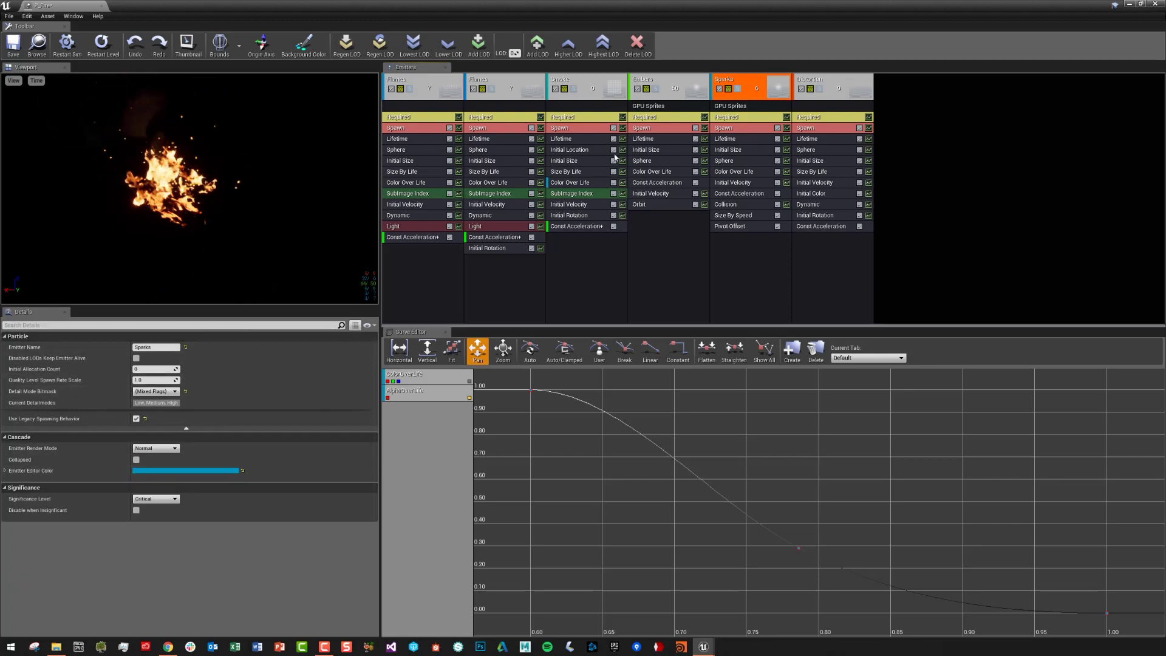
click(741, 150)
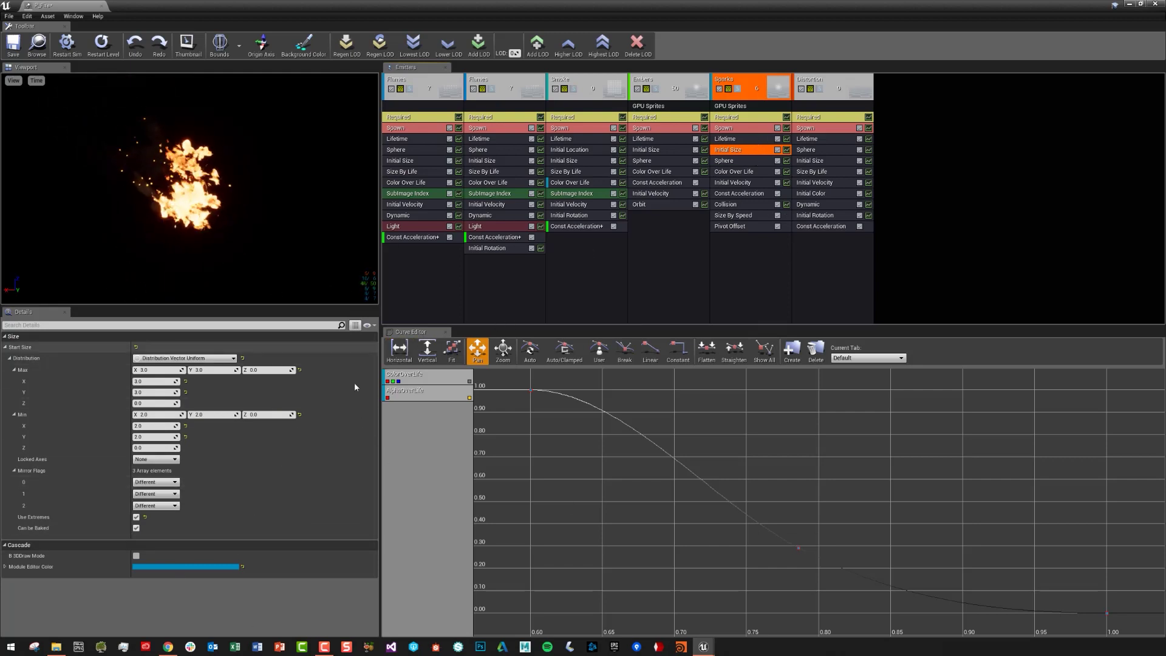
click(749, 173)
scroll(63, 412, down, 1)
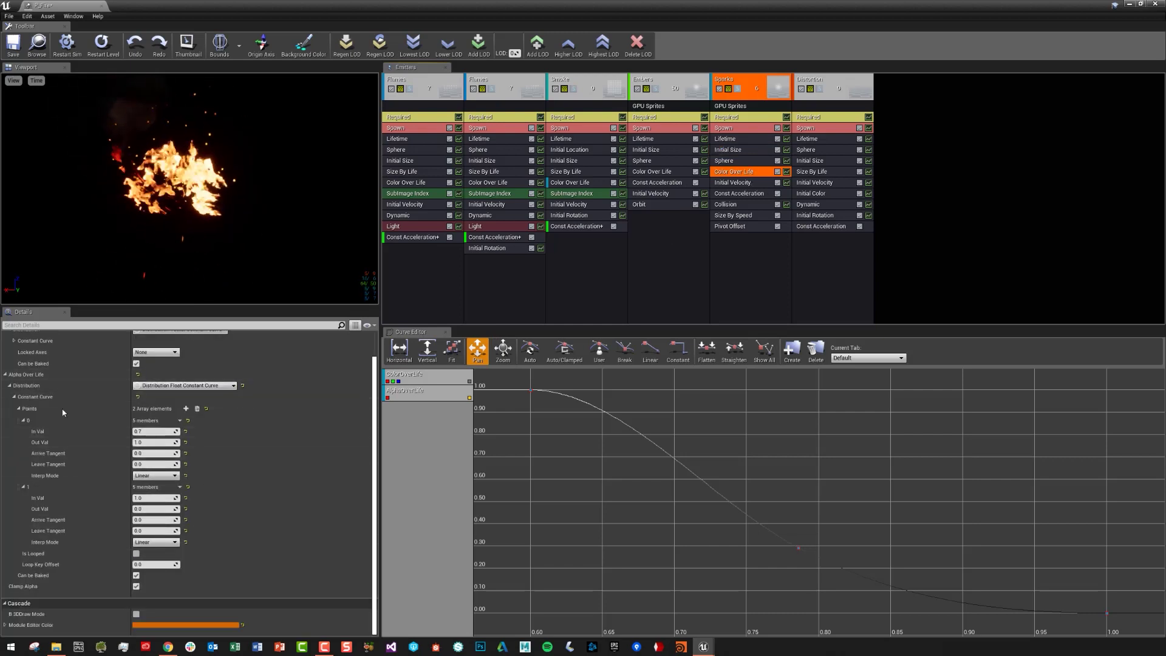
scroll(63, 416, up, 1)
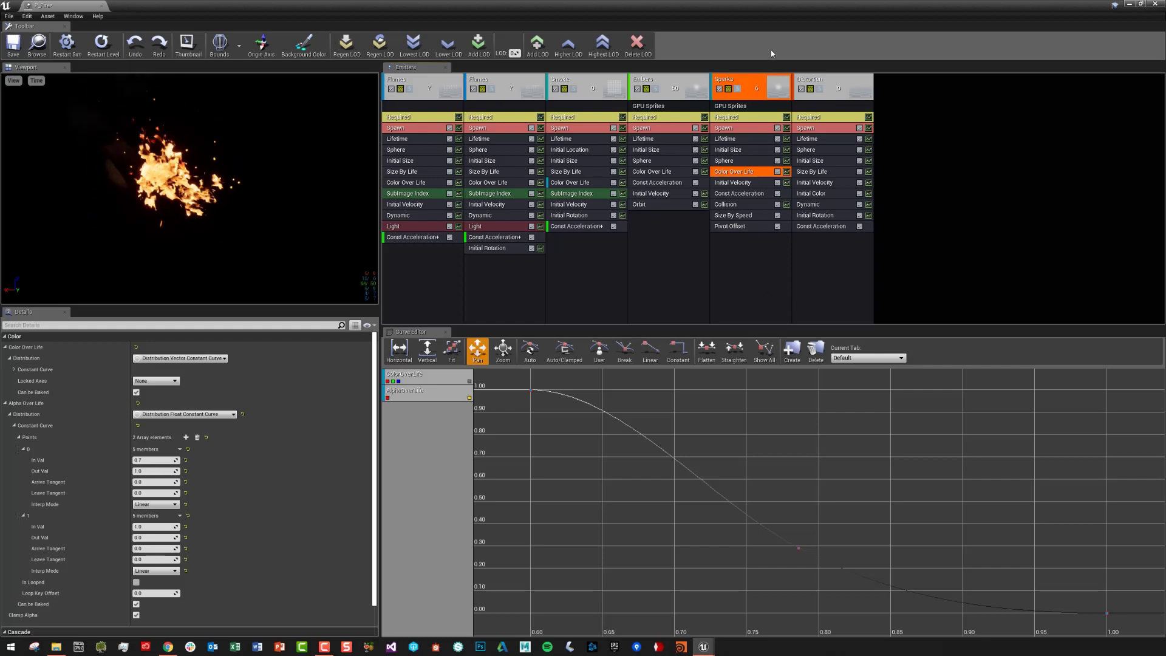
Step: Examine the two Flames emitters and the Smoke emitter, including Smoke's Initial Location and Initial Velocity modules
click(392, 96)
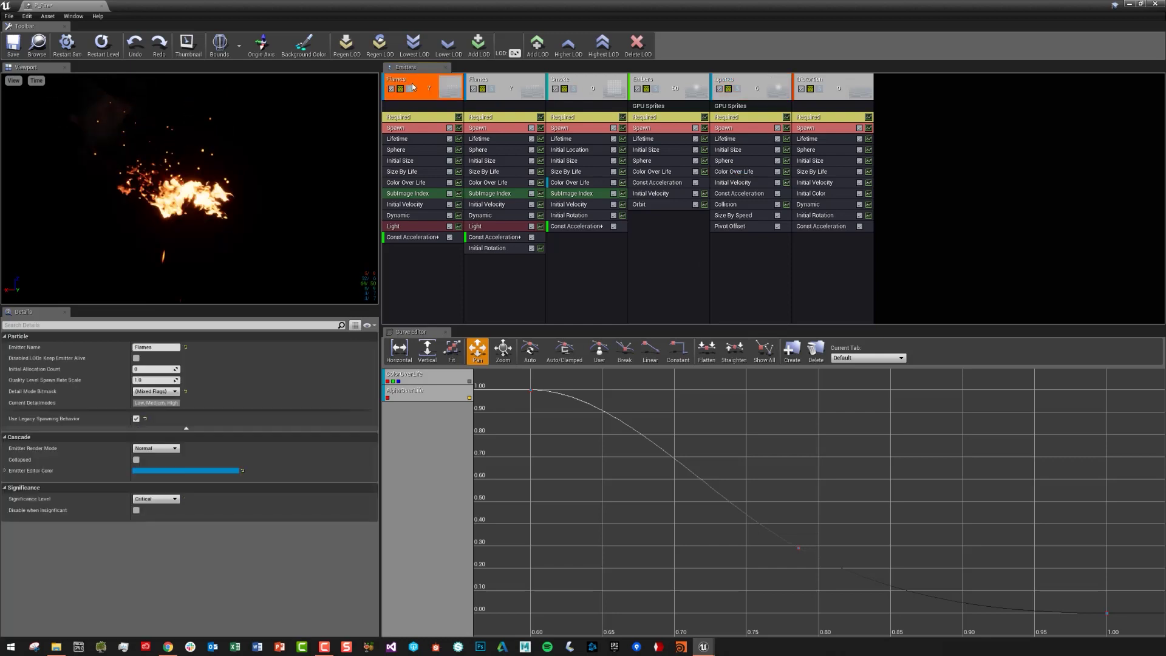
click(498, 90)
click(577, 90)
click(570, 149)
click(574, 205)
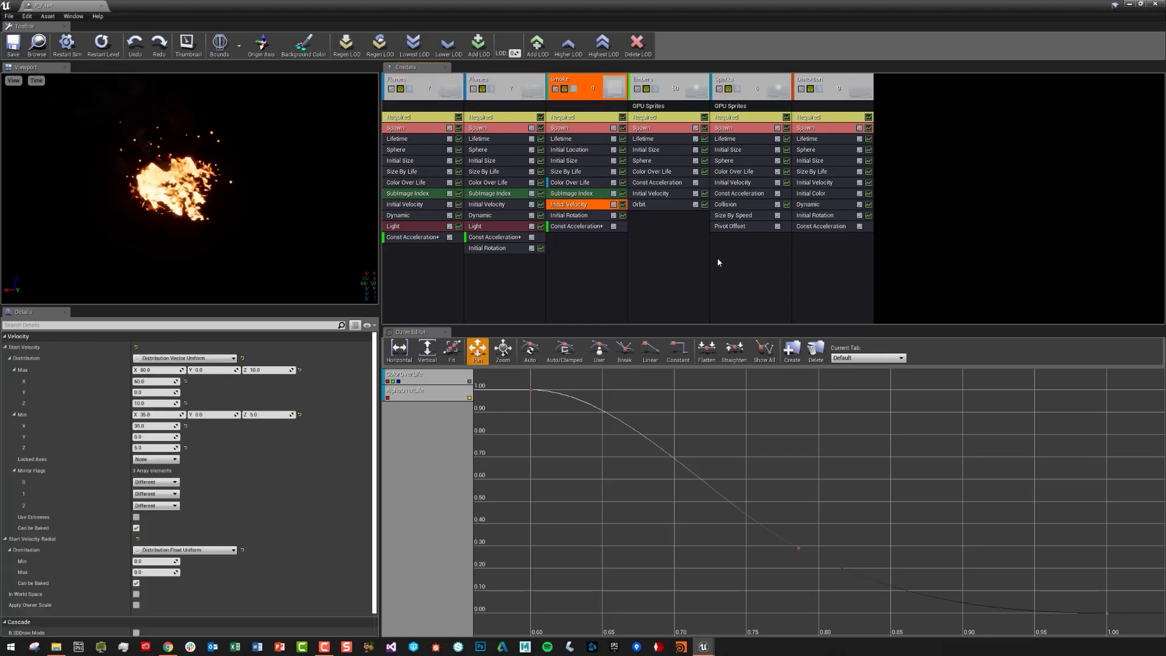
Step: Review the module categories offered for the Embers emitter and the options of its Initial Size module
right_click(671, 266)
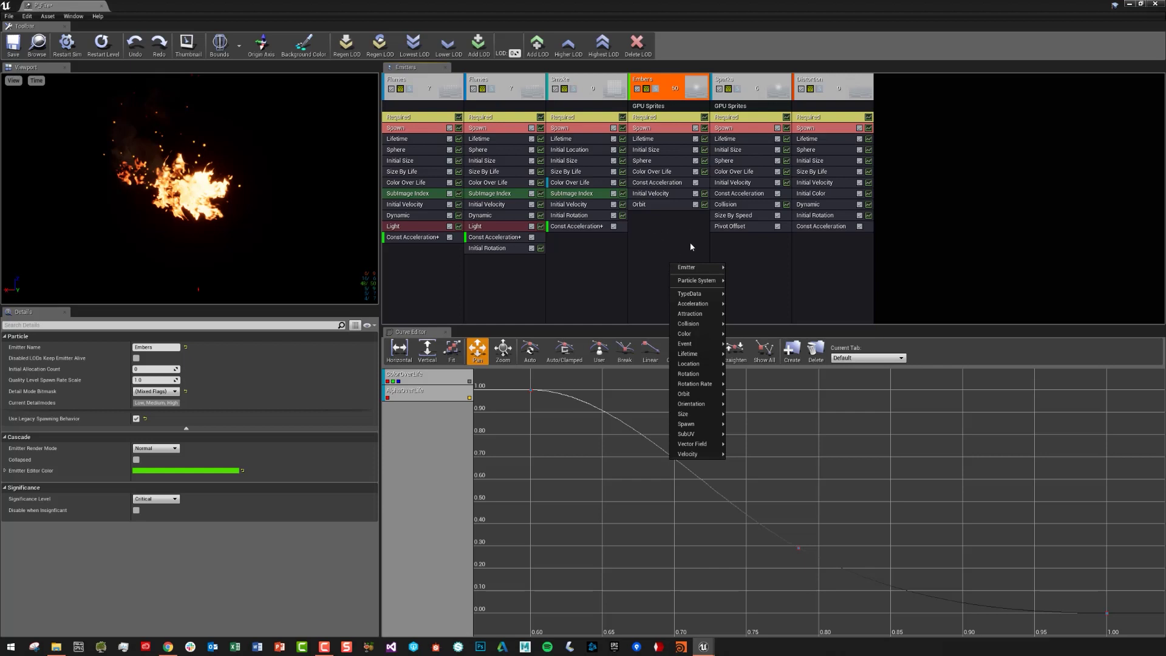
right_click(652, 220)
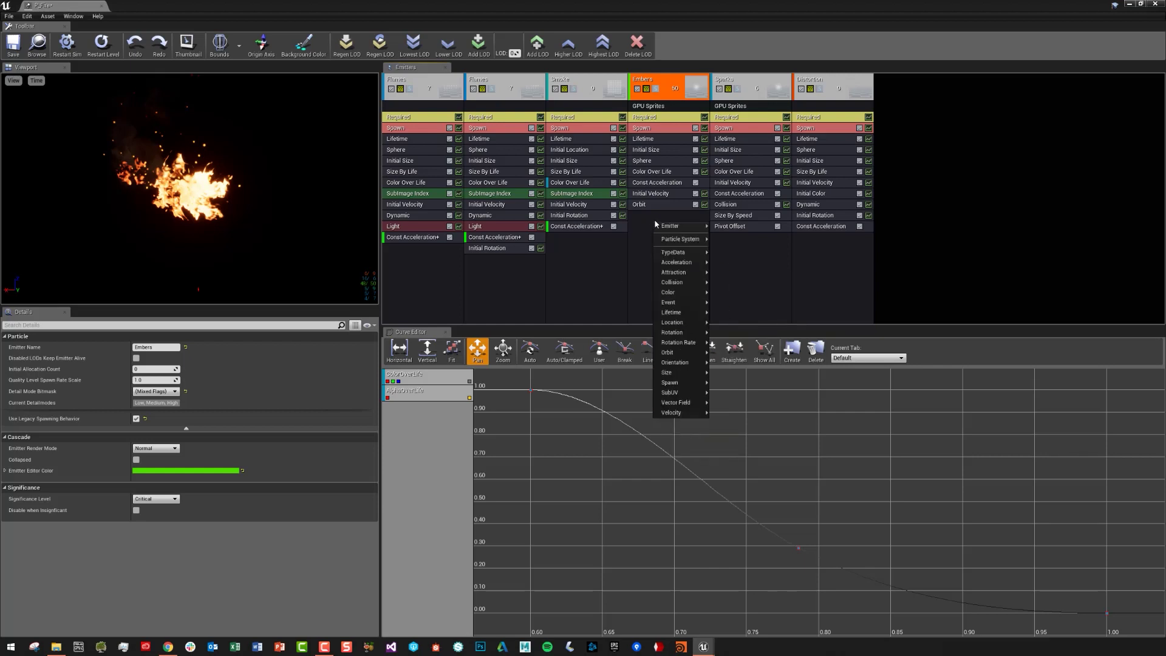
right_click(667, 149)
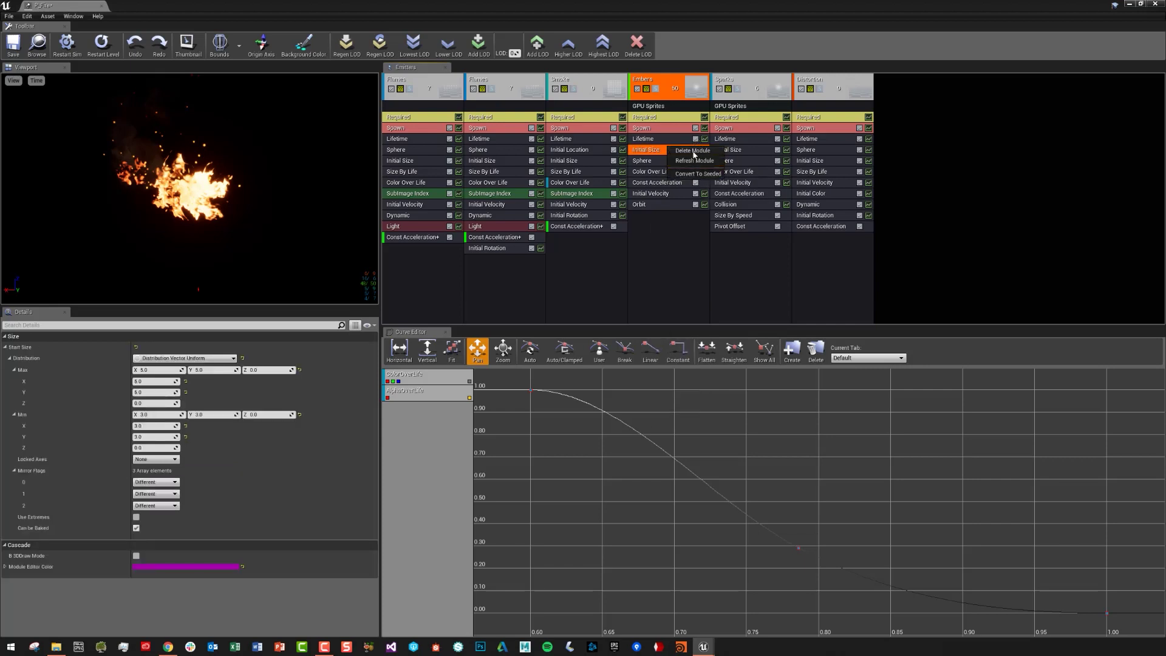
click(694, 160)
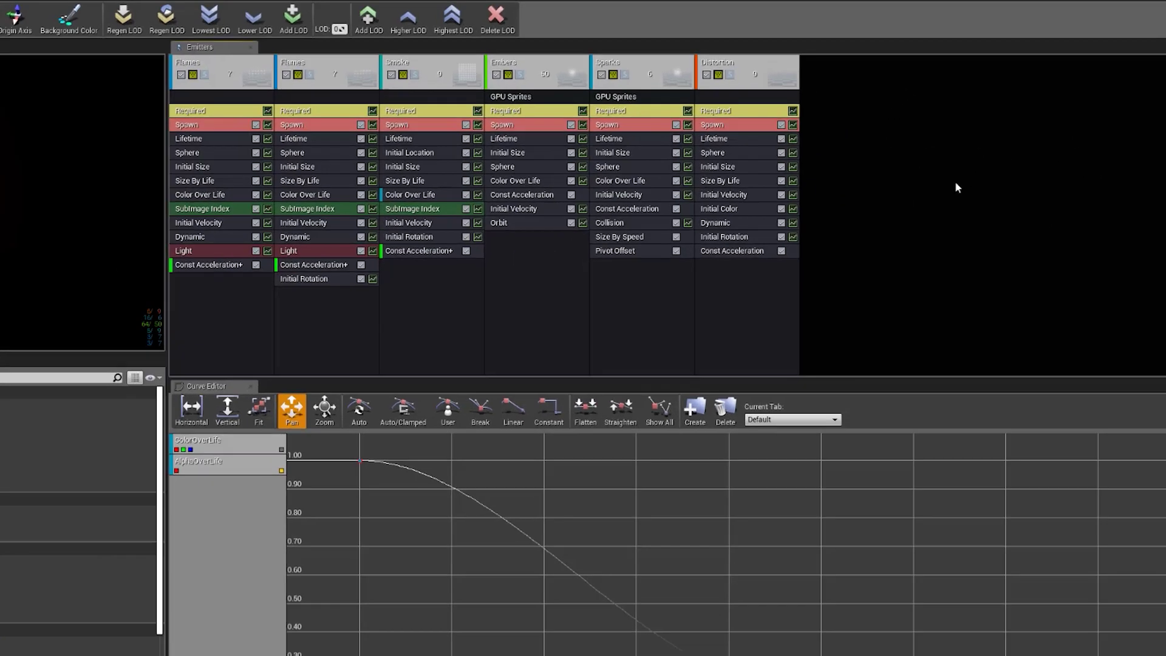
Step: Add a new particle sprite emitter in the empty area after the Distortion emitter
right_click(941, 151)
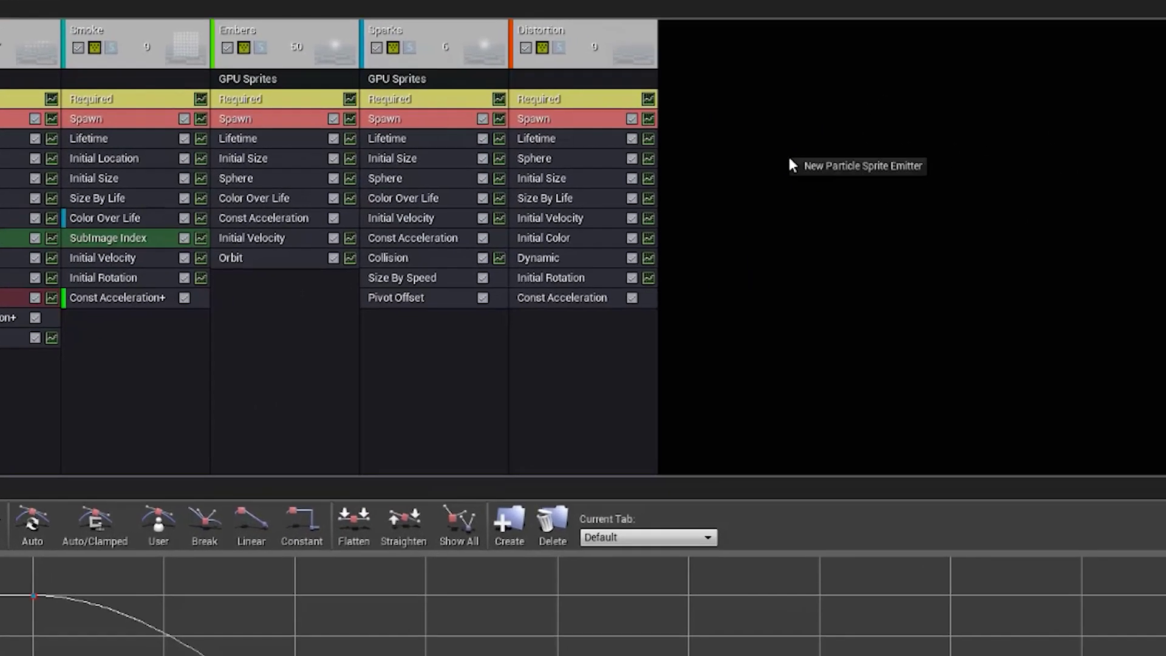
click(846, 166)
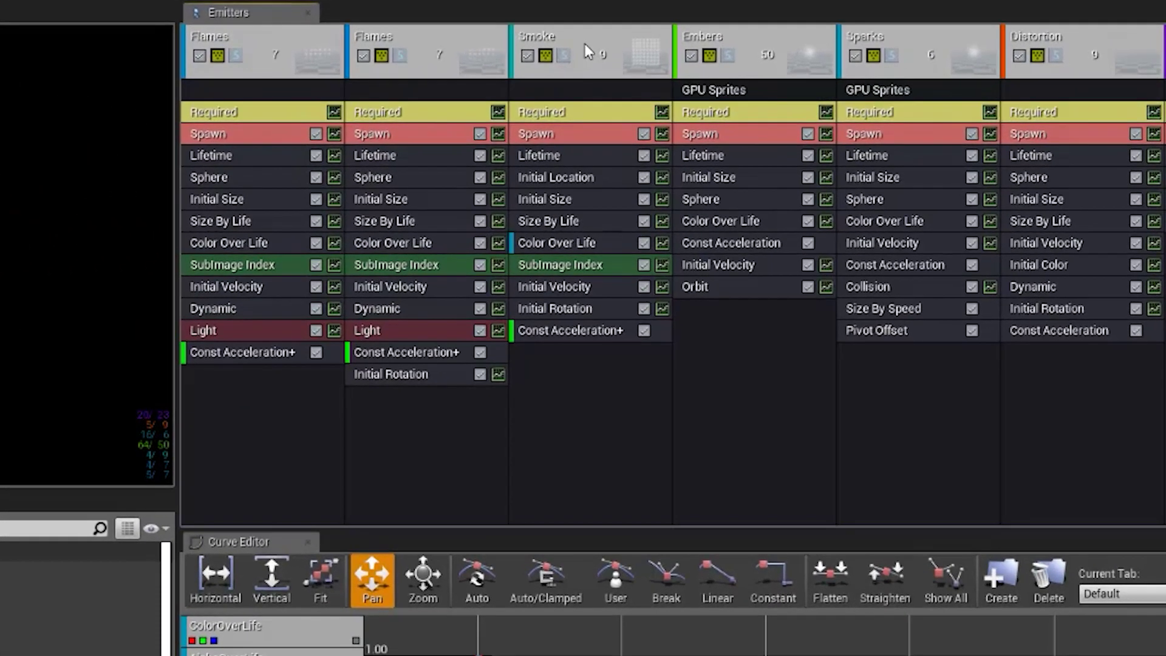
Step: Insert a new emitter directly before the Smoke emitter
click(583, 81)
right_click(585, 45)
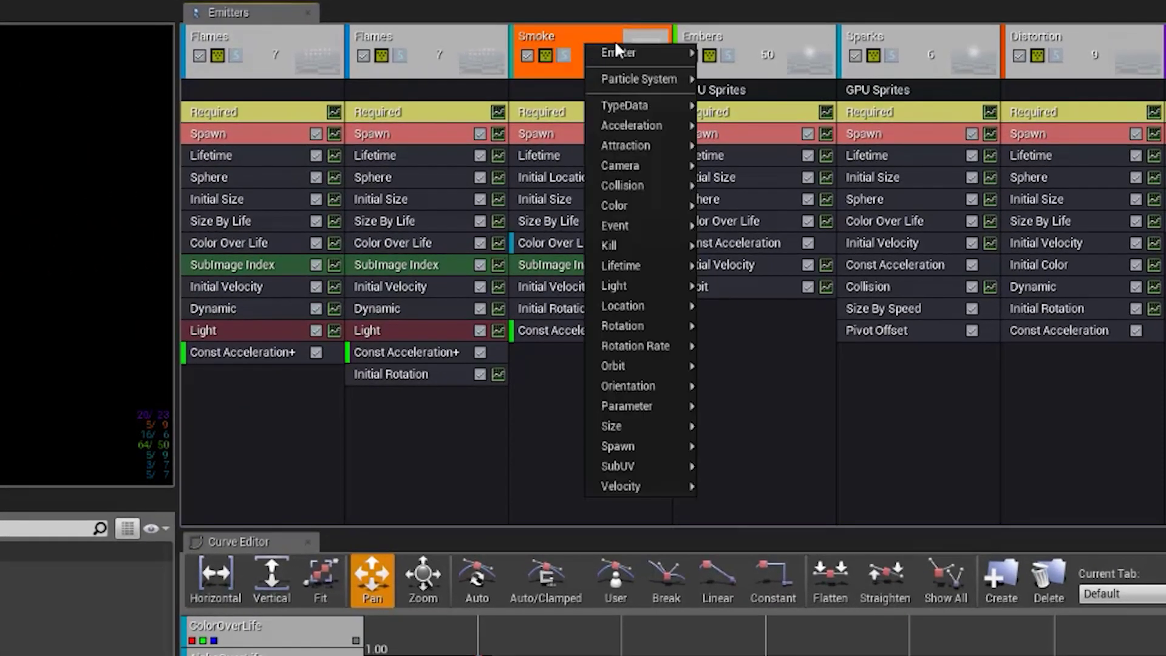
mouse_move(621, 77)
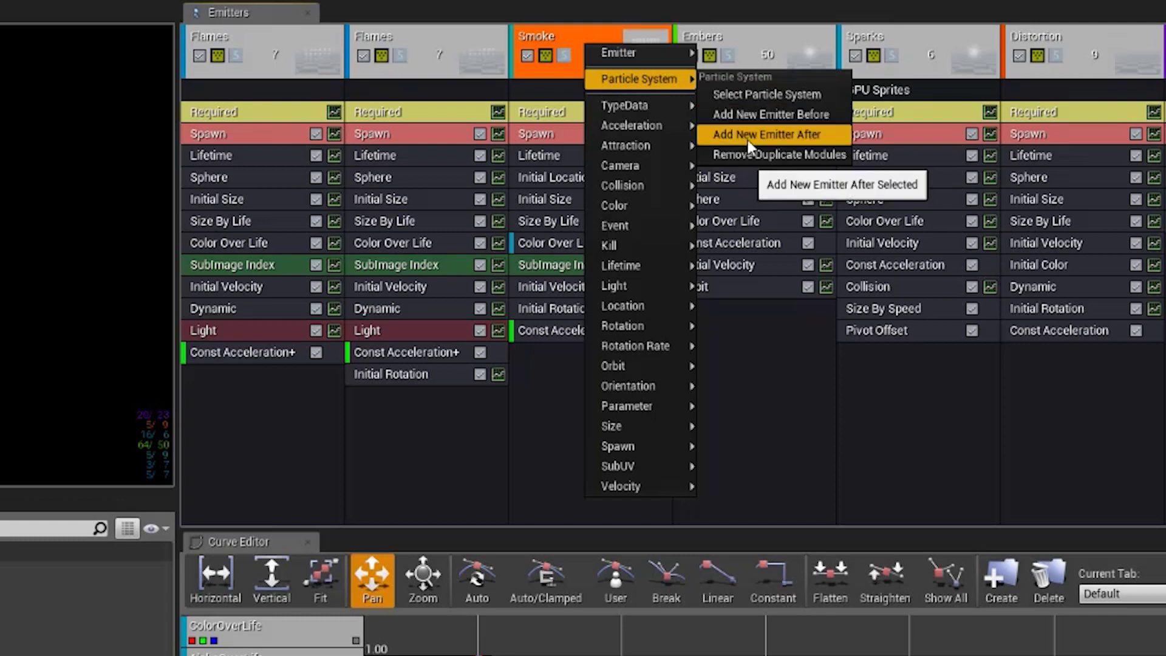
click(756, 114)
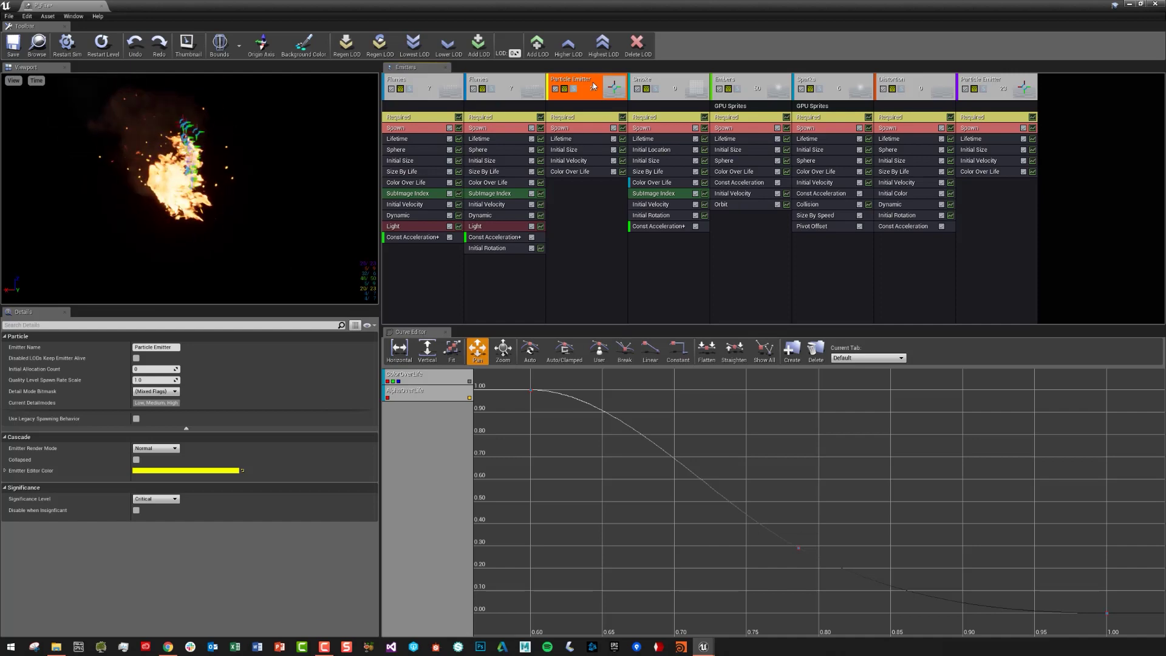
Step: Delete the new emitter placed before Smoke, in all LOD levels
key(Delete)
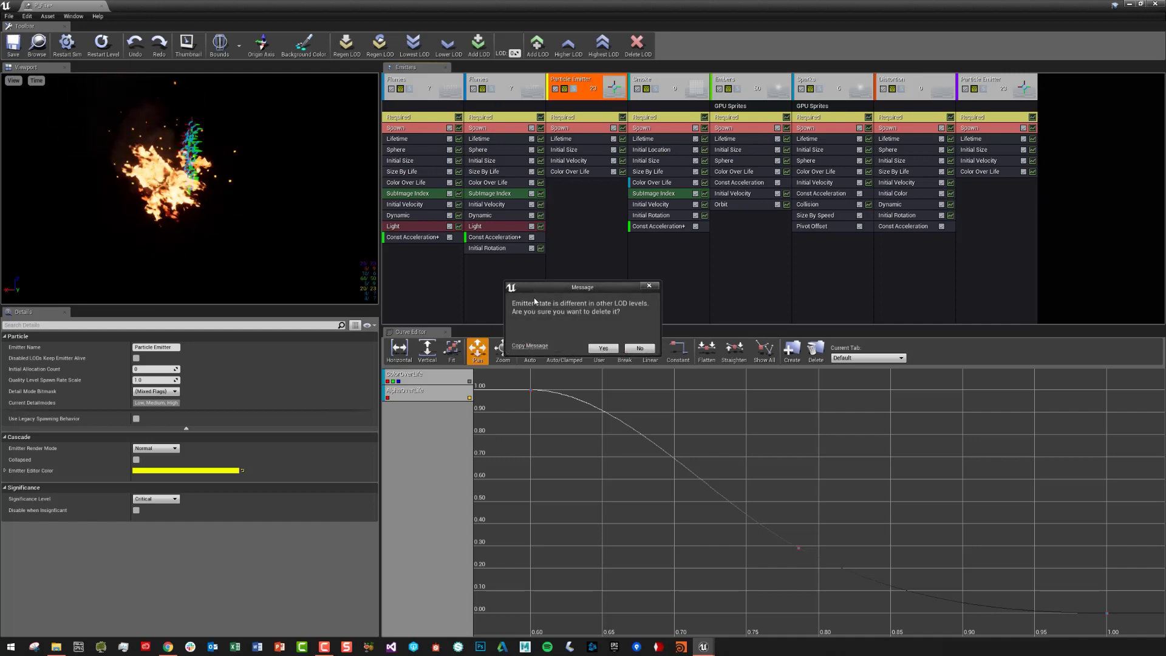
click(601, 349)
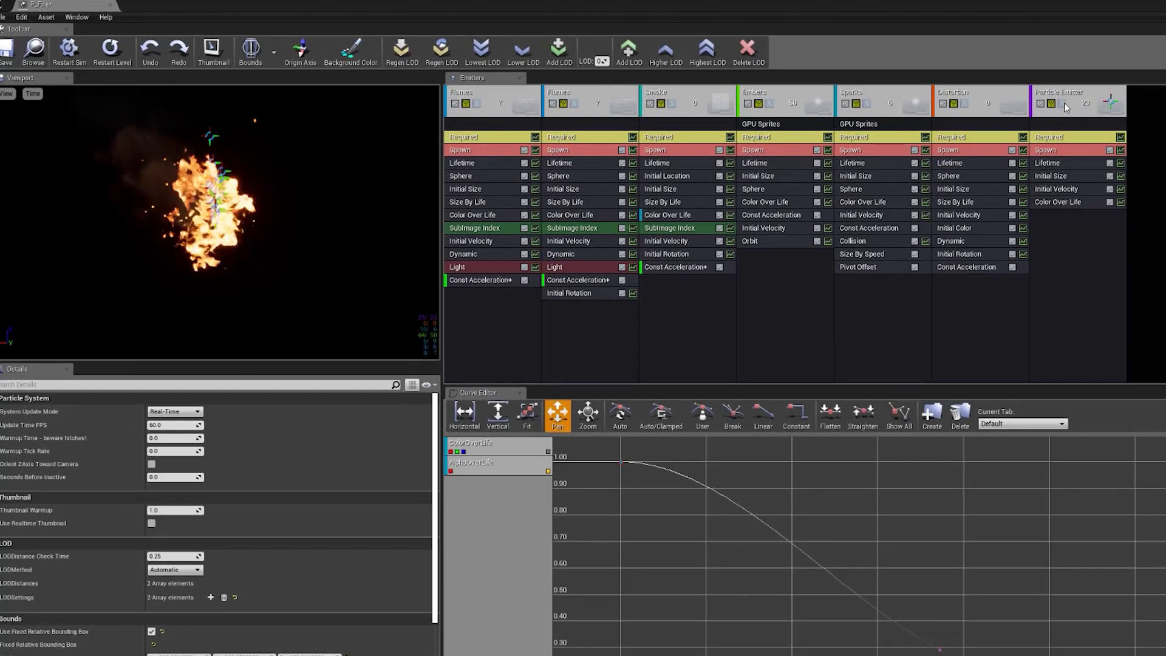
Step: Try out the last emitter's solo and enable toggles, returning it to enabled and unsoloed
click(1063, 104)
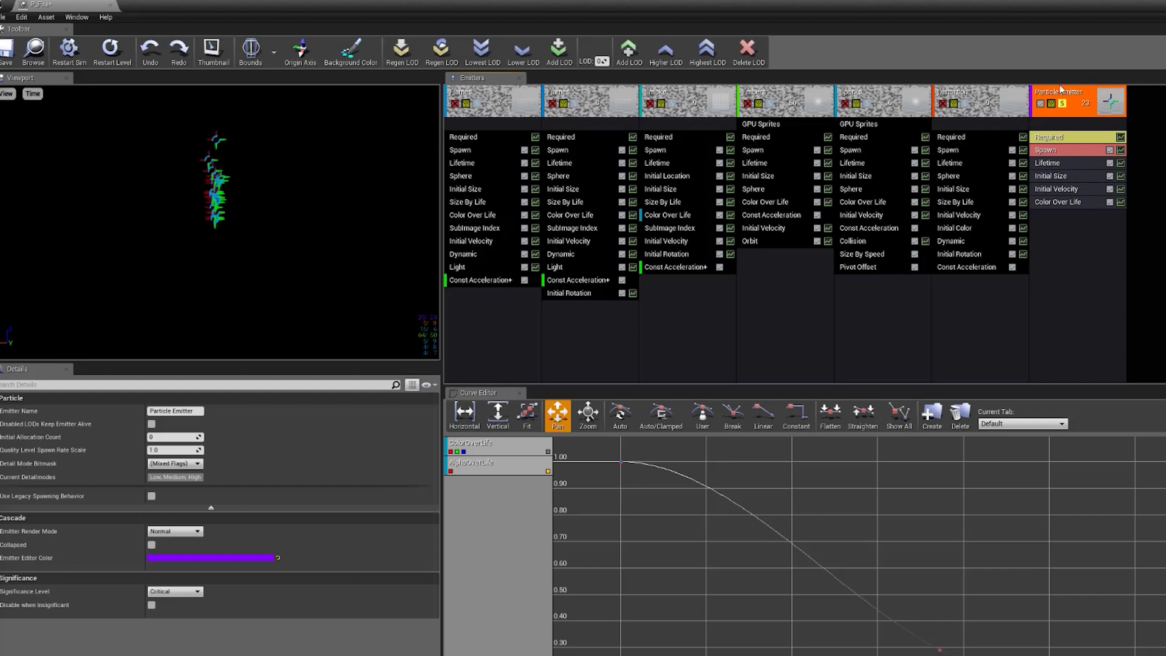
click(1063, 104)
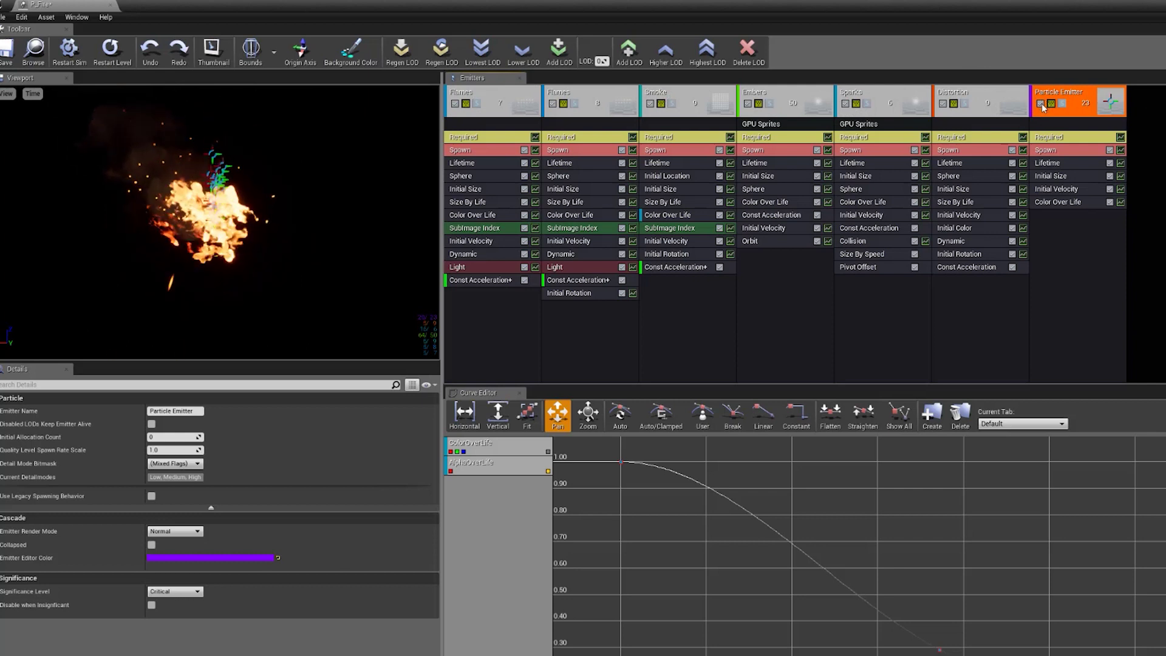
click(1041, 104)
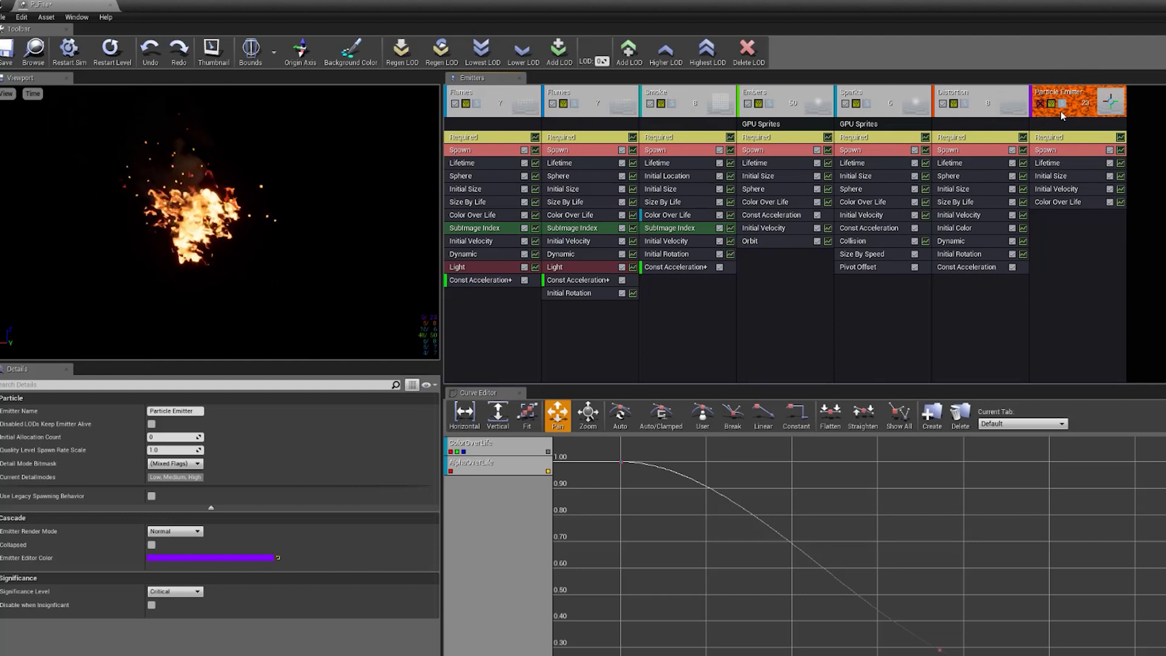
click(1041, 104)
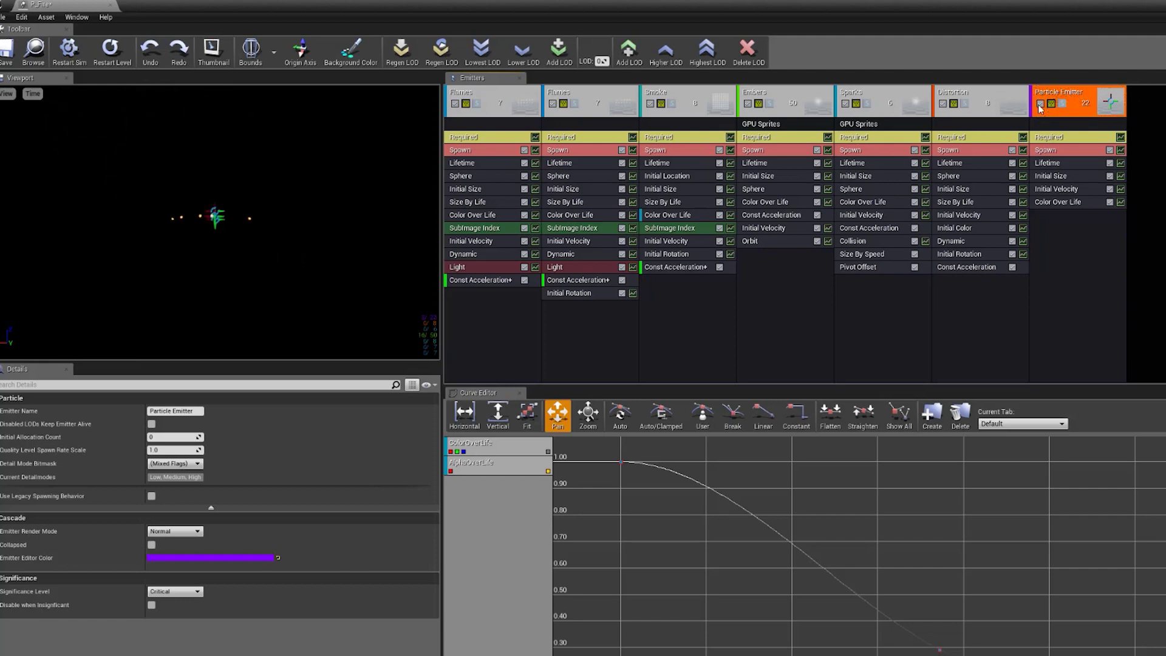
click(1064, 105)
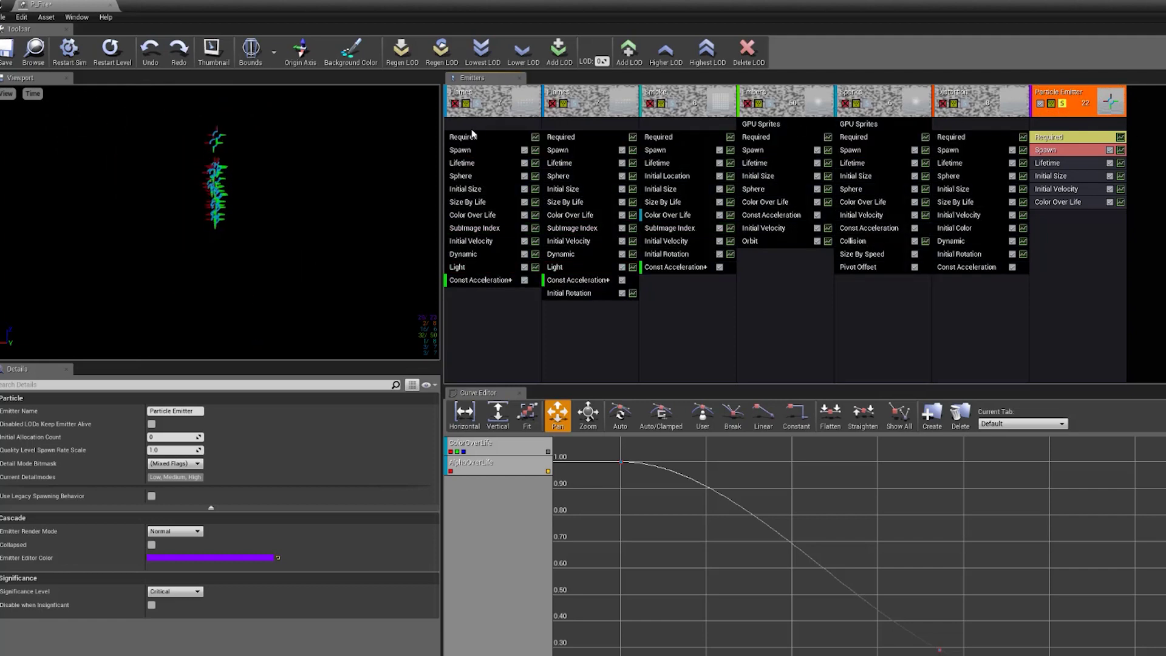
click(1064, 105)
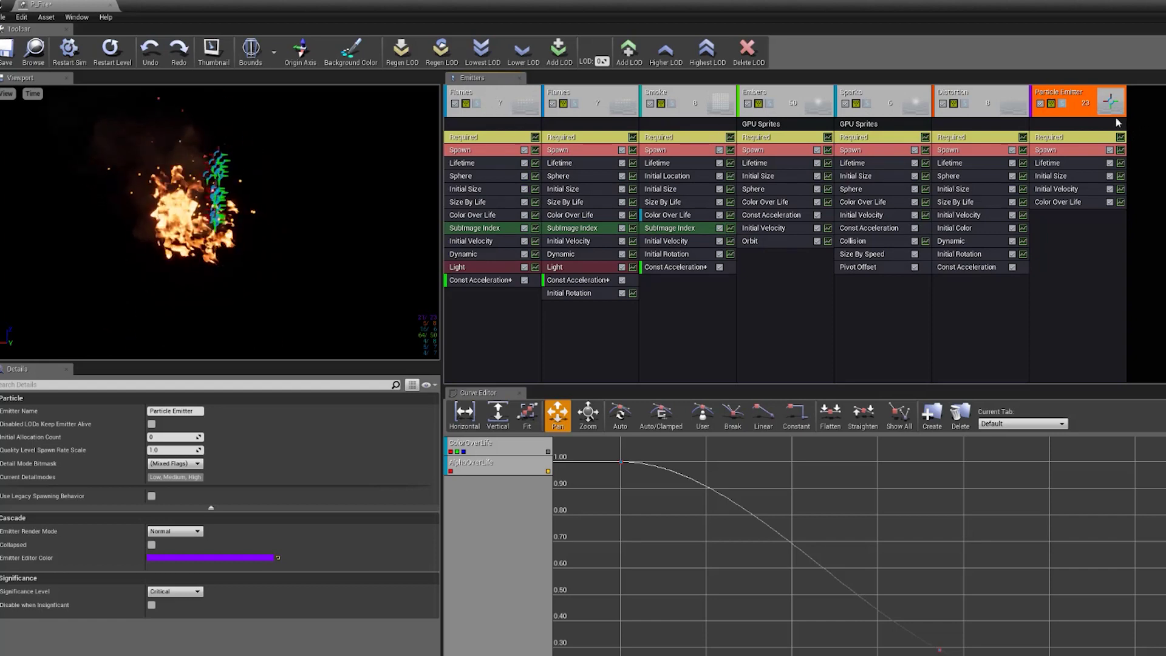
Step: Solo the new particle emitter after Distortion and show its Required module settings
click(1065, 104)
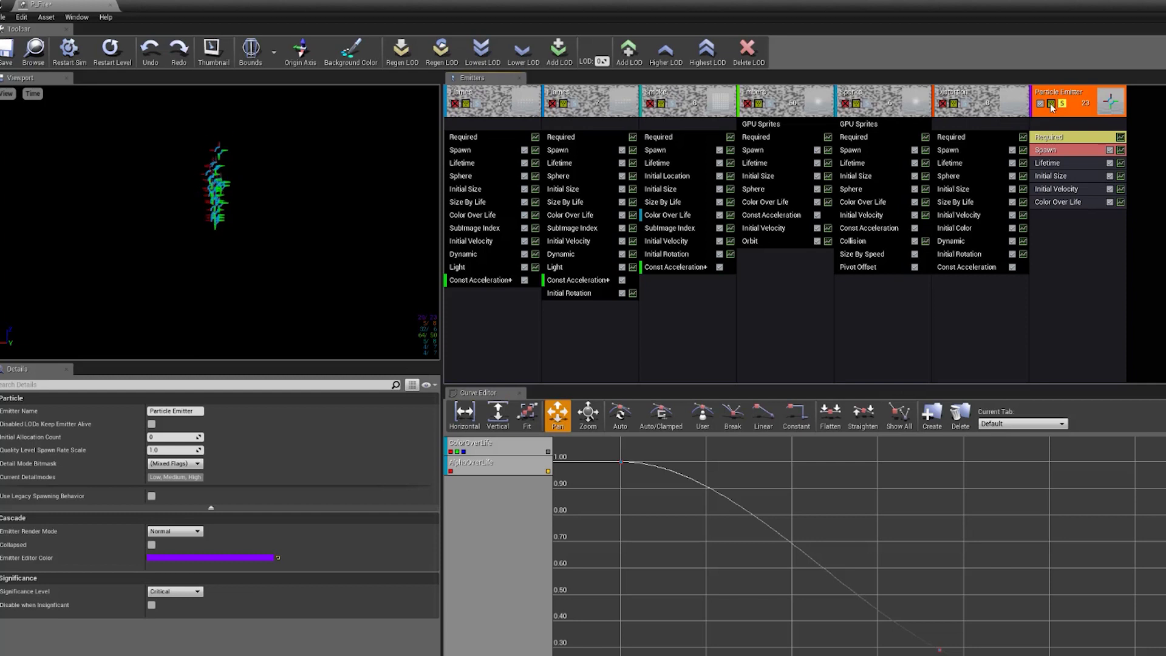
click(1059, 140)
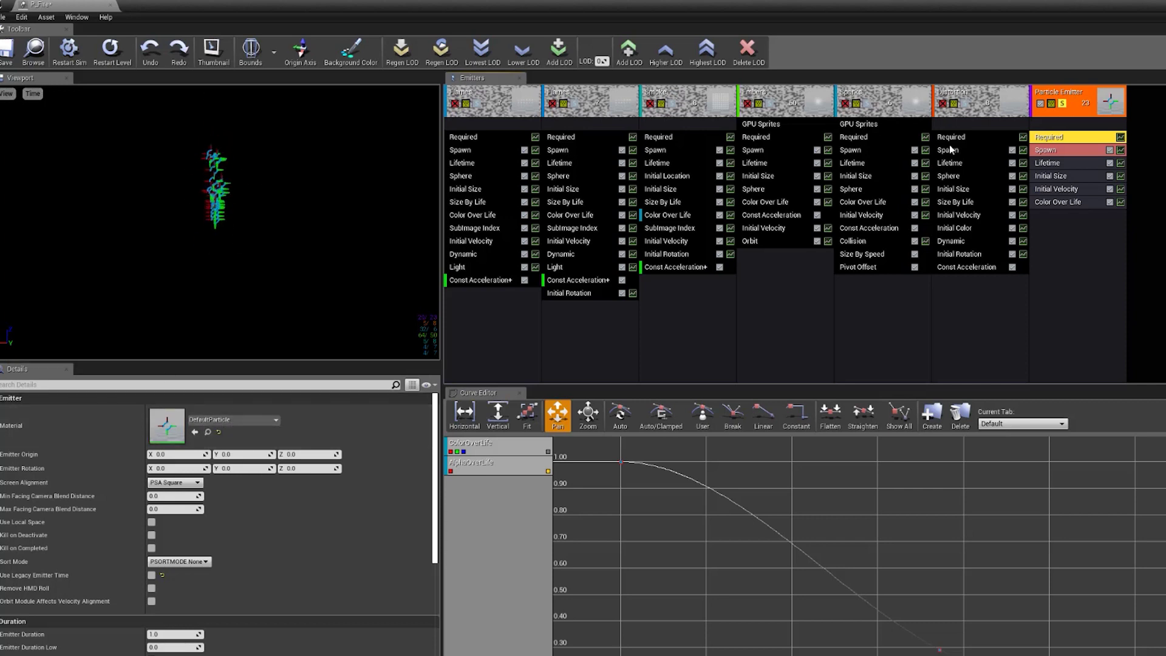
Step: Cycle the soloed particle emitter's render mode from its header through Point, Cross, Lights Only and None back to Normal
click(1052, 104)
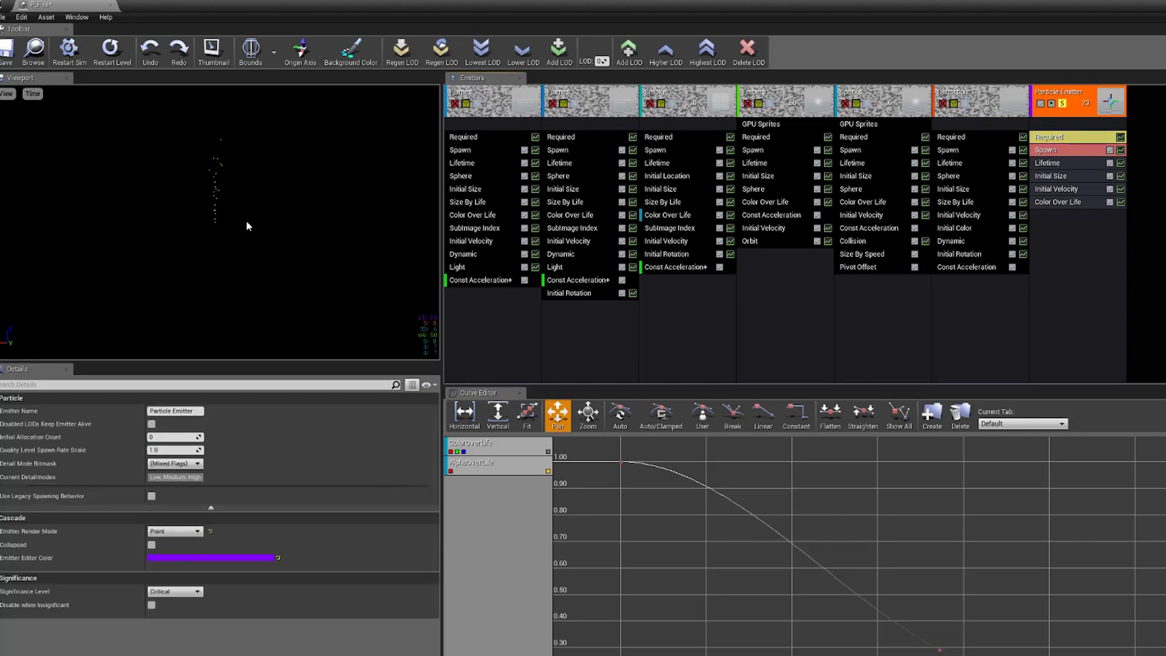
drag(239, 201, 245, 217)
click(1051, 104)
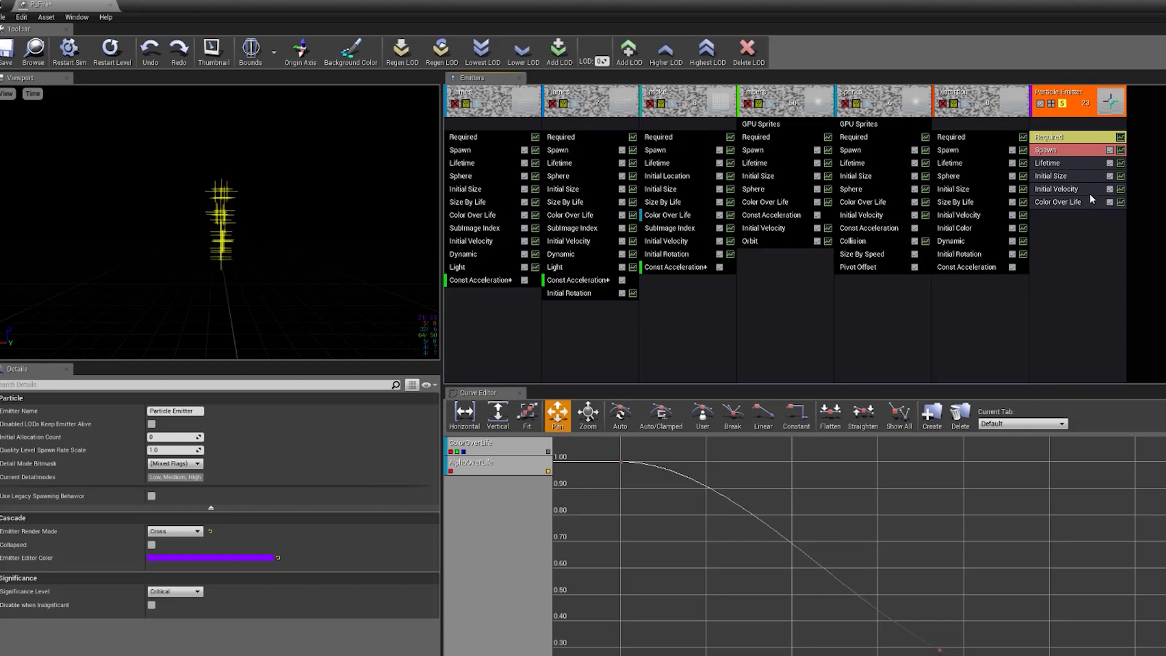
click(1051, 104)
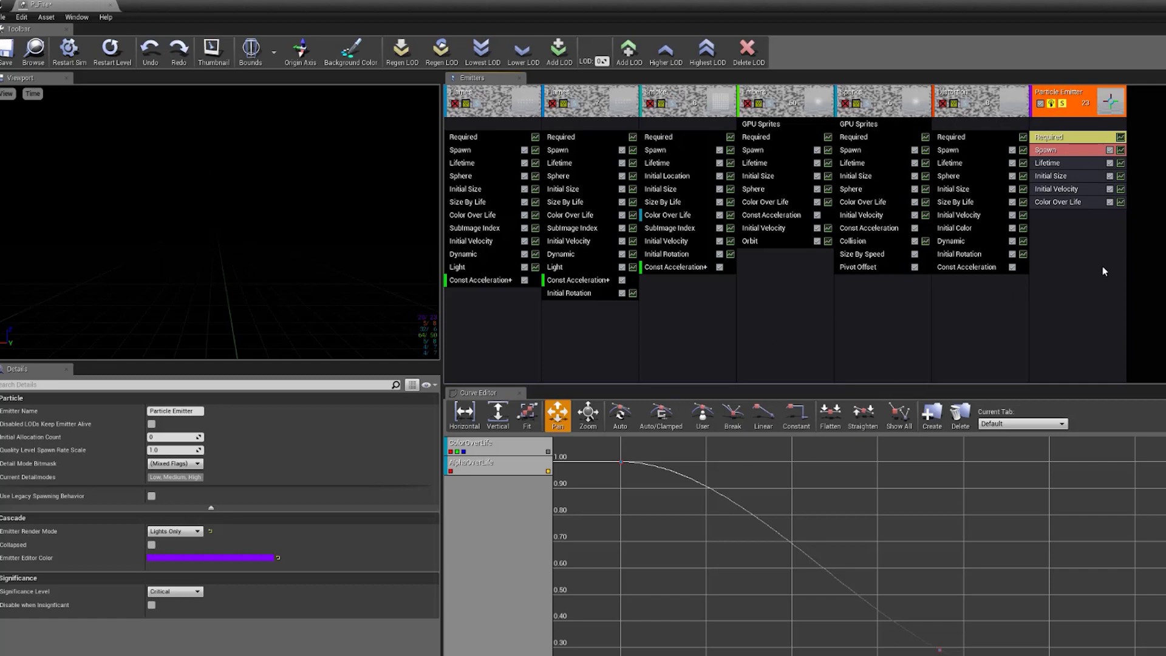
click(1053, 104)
click(1053, 103)
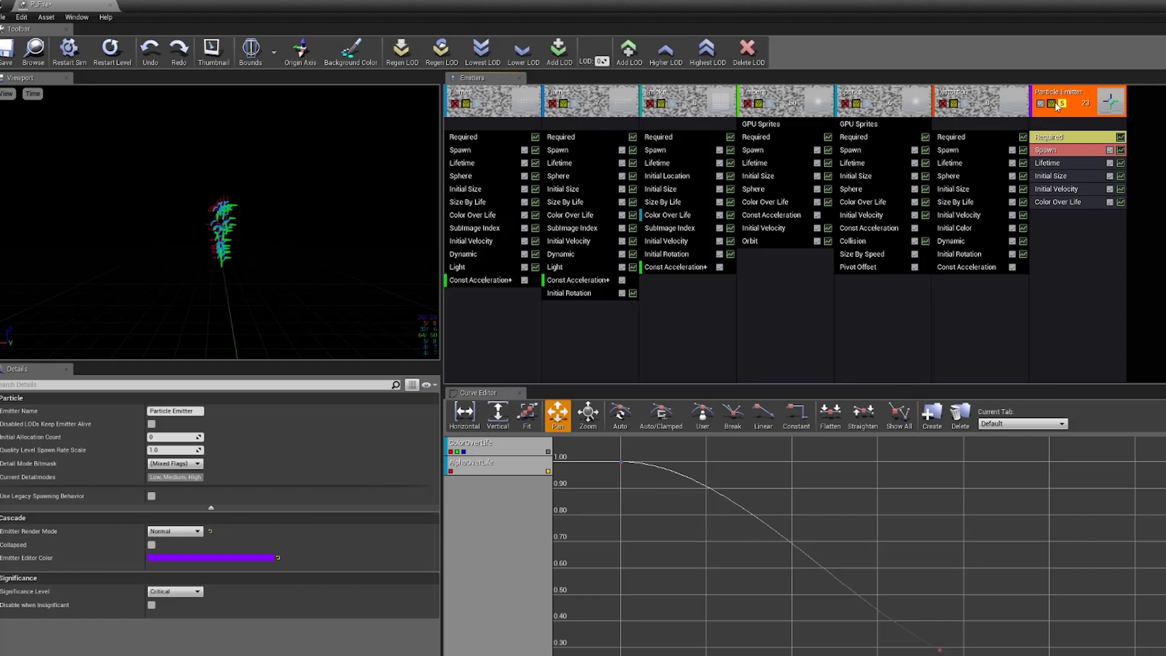
Step: Try the Lights Only render mode in the particle emitter's details and set it back to Normal
click(190, 533)
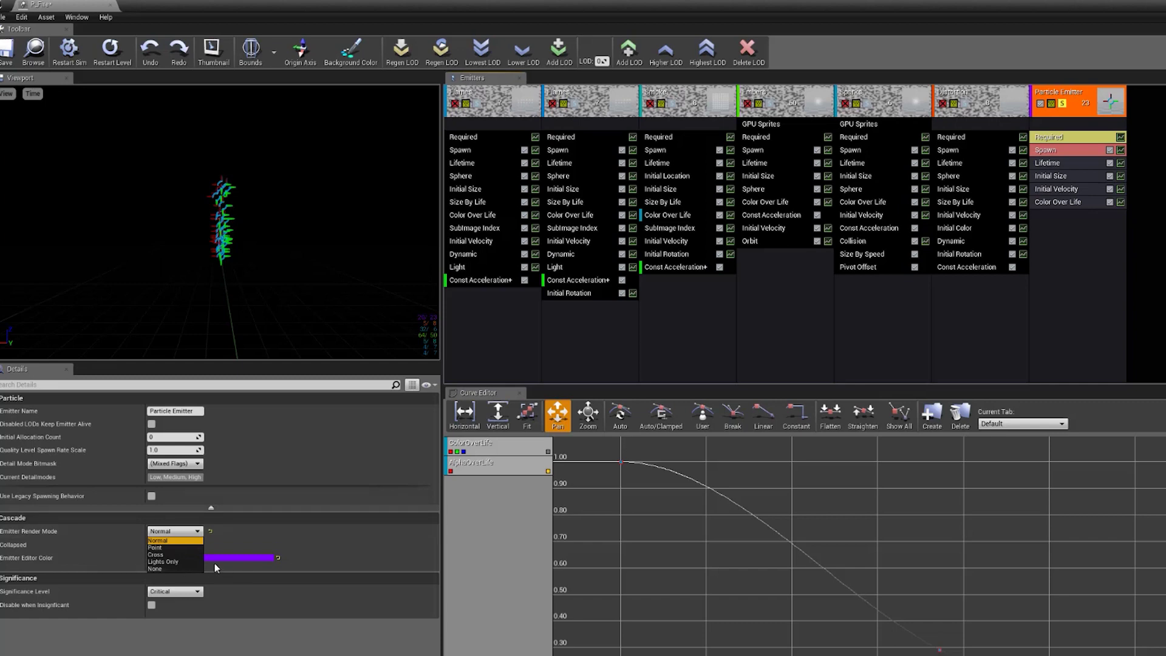
click(164, 562)
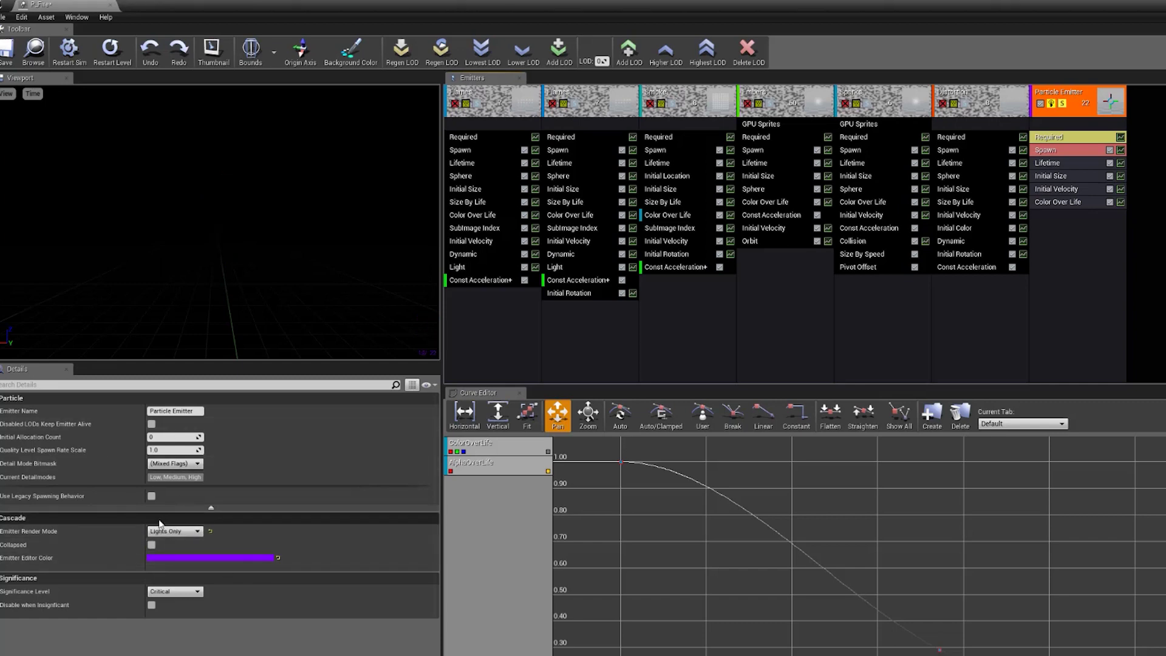
click(175, 532)
click(167, 542)
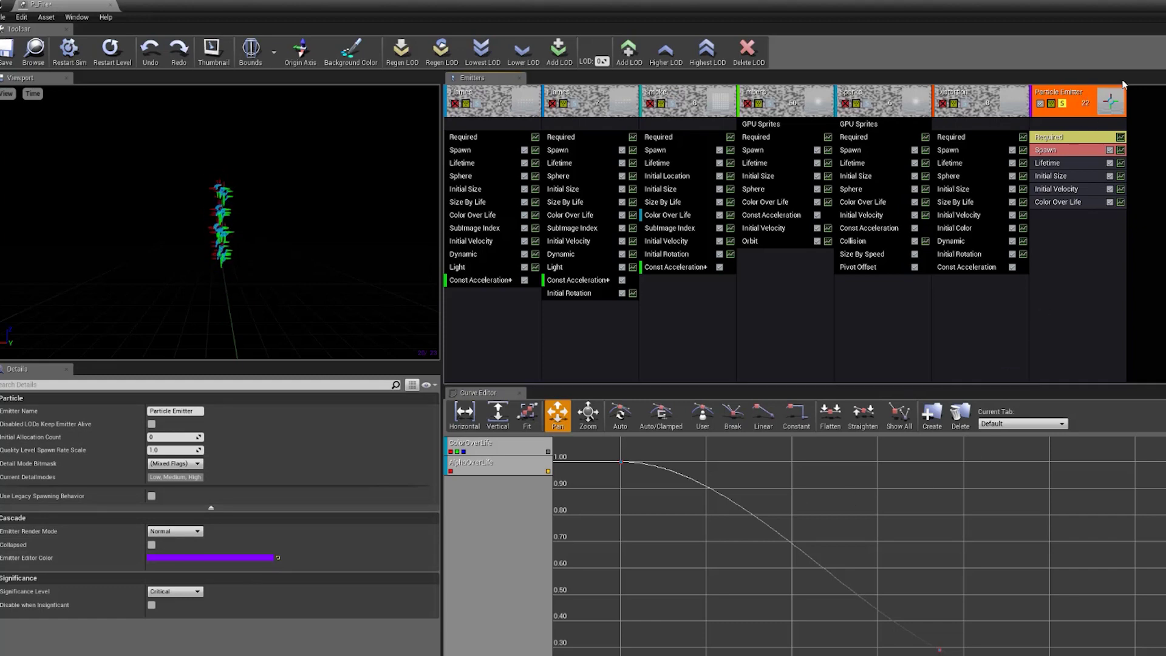
Step: Collapse and re-expand the last particle emitter, followed by the second Flames, Smoke, Embers and Sparks emitters
double_click(1085, 101)
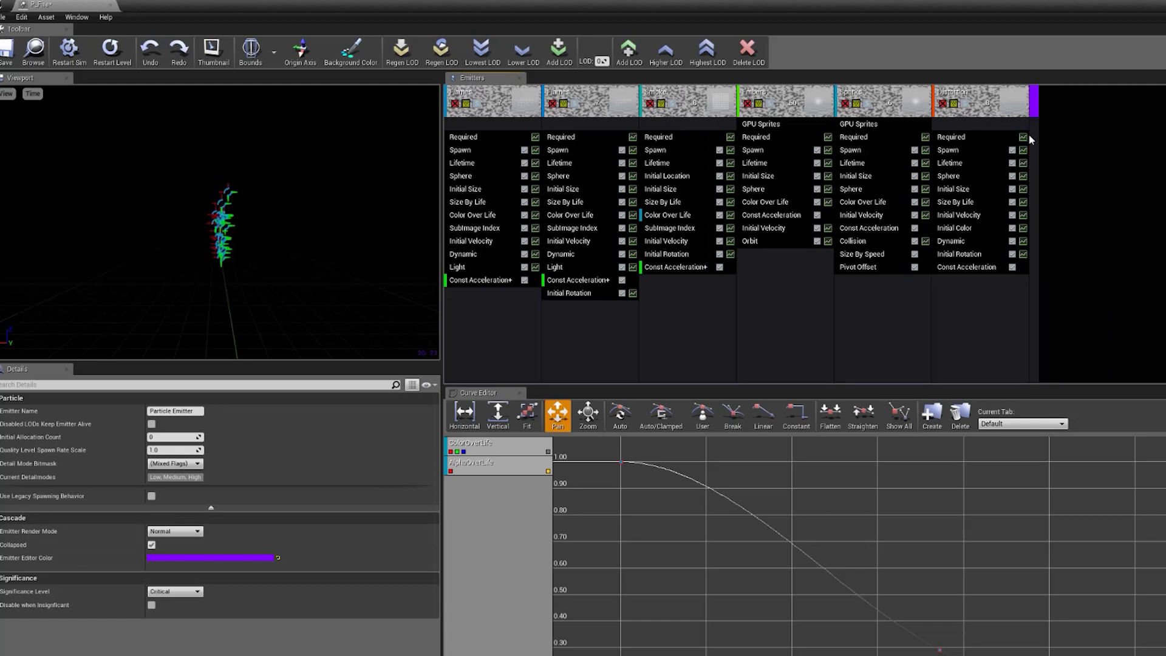
double_click(1039, 100)
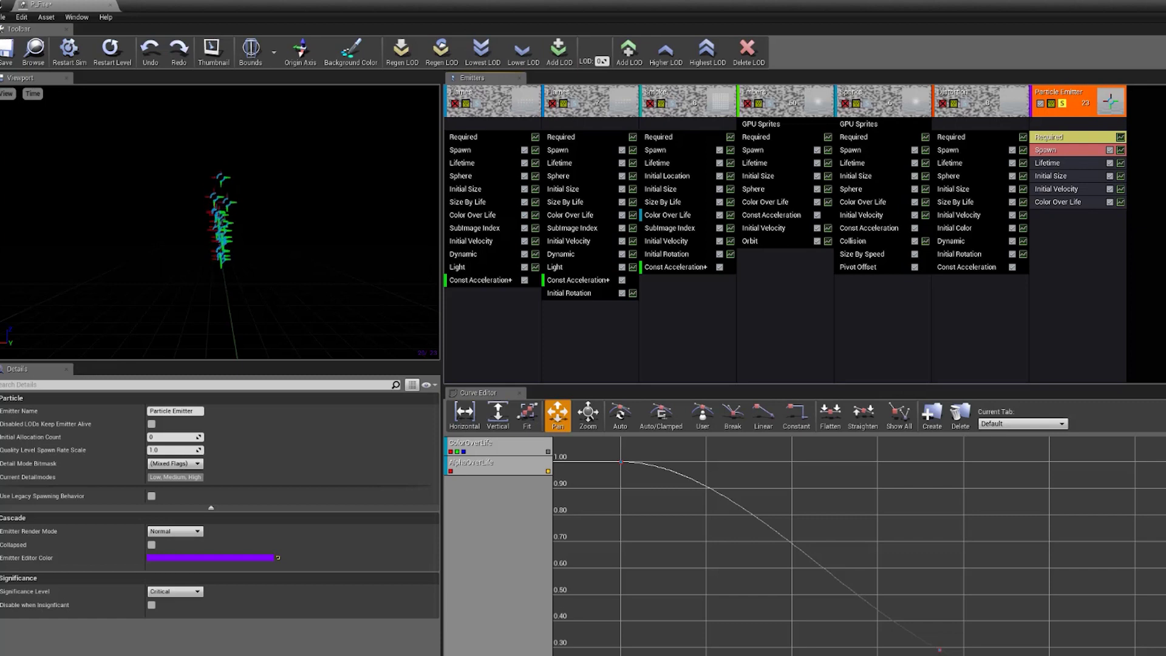
double_click(587, 101)
double_click(588, 100)
double_click(589, 99)
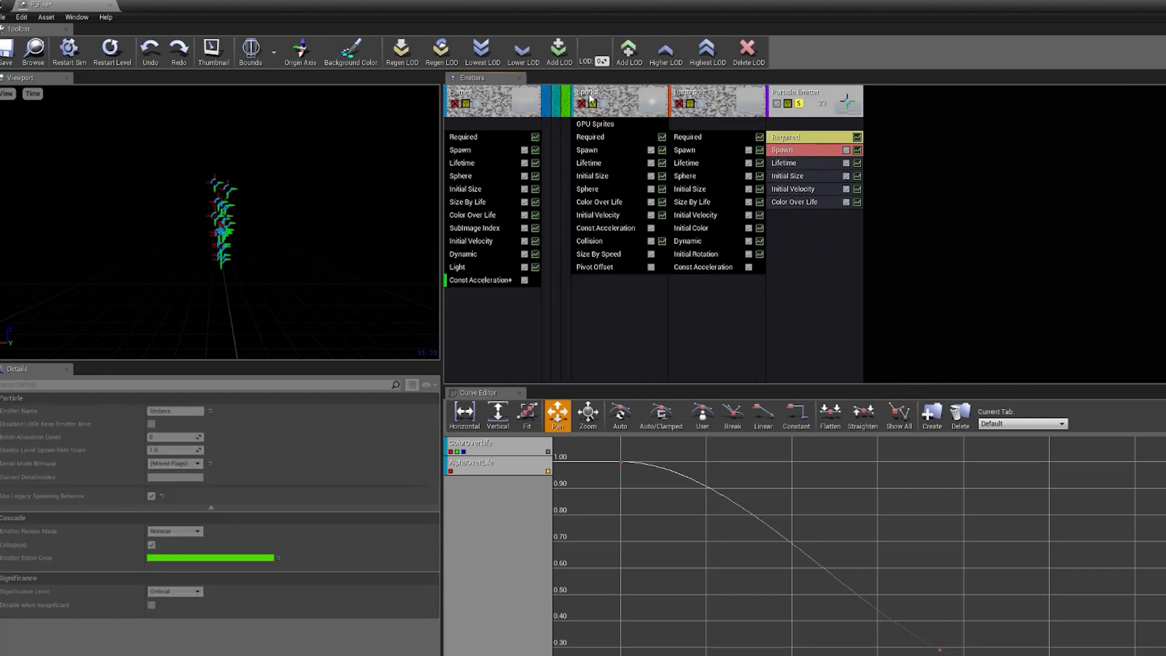
double_click(590, 99)
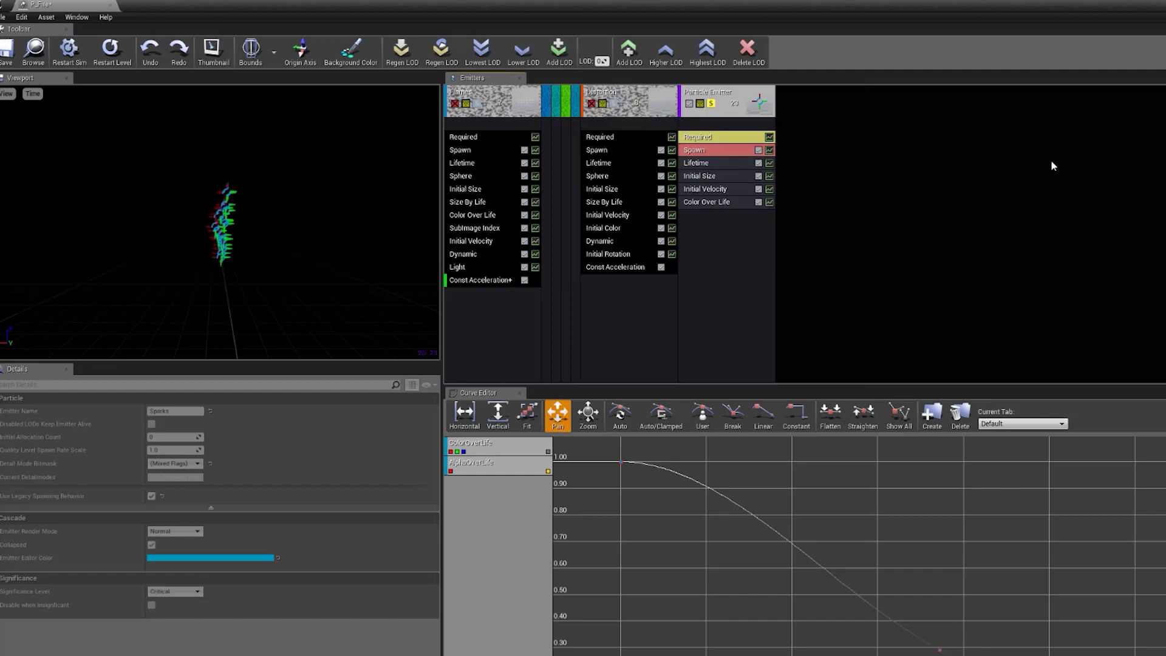
double_click(577, 91)
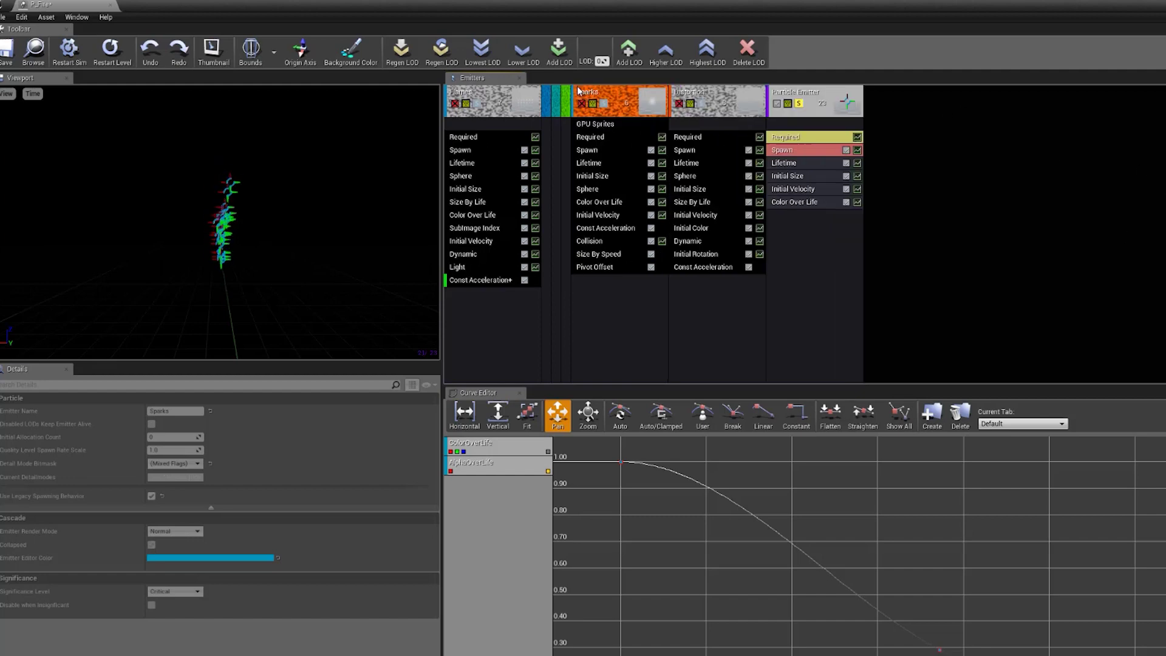
double_click(545, 94)
double_click(643, 101)
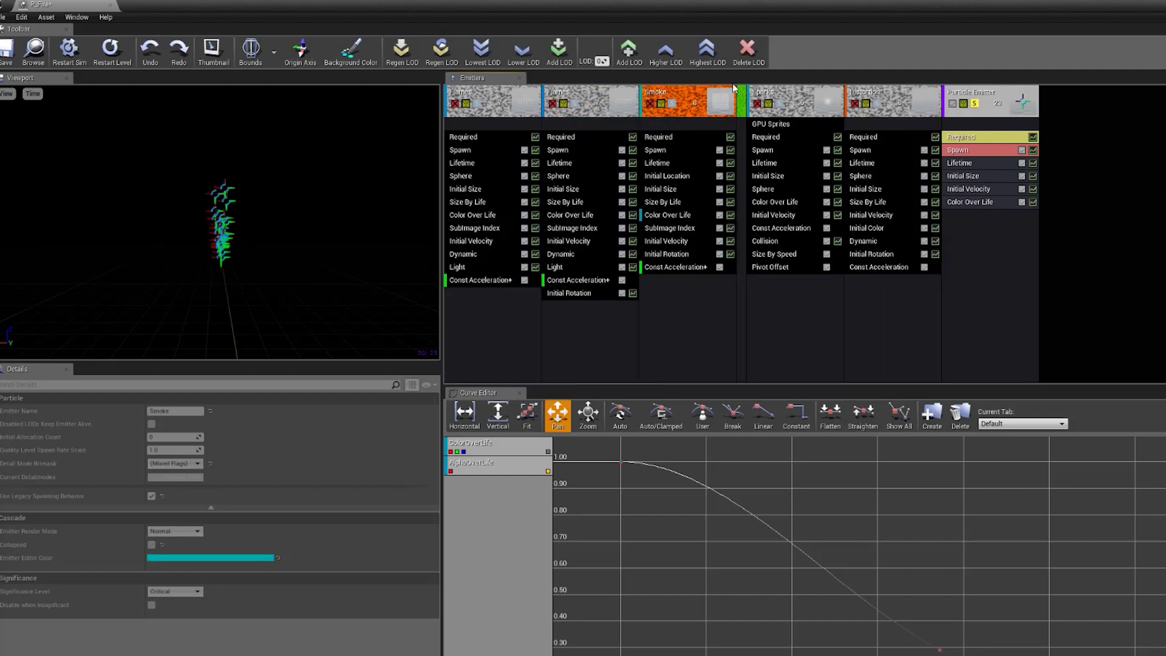
double_click(742, 93)
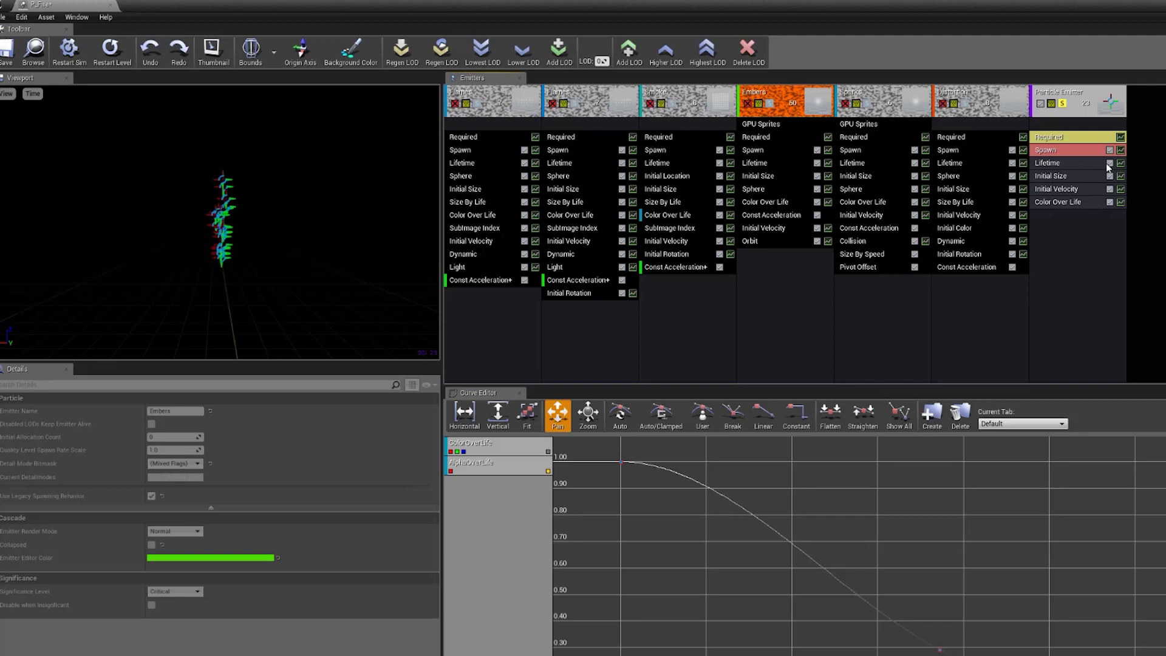
Step: View the last emitter's Lifetime and Initial Velocity settings, and toggle its Lifetime module off and back on
click(1084, 164)
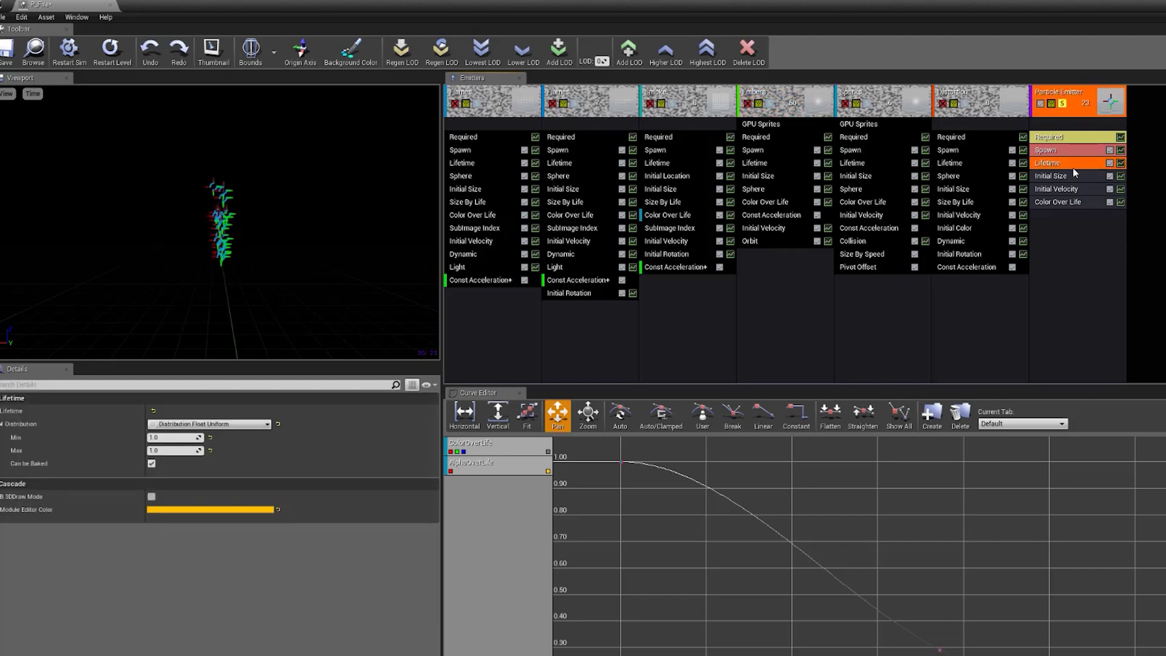
click(1073, 189)
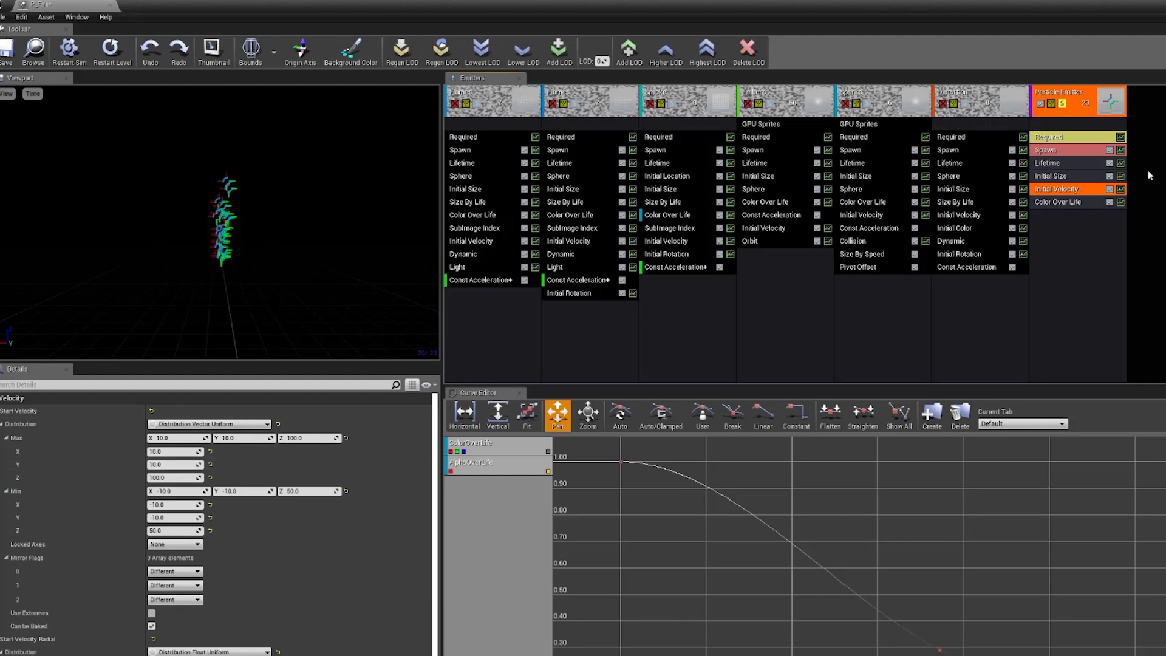
click(1114, 164)
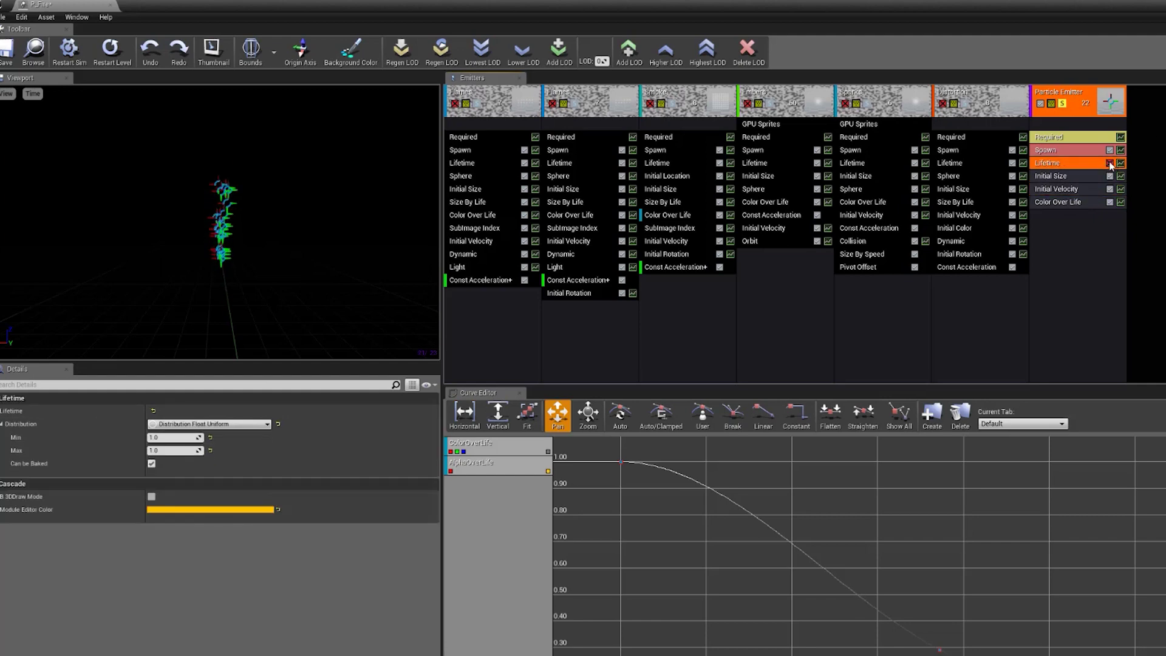
click(1109, 164)
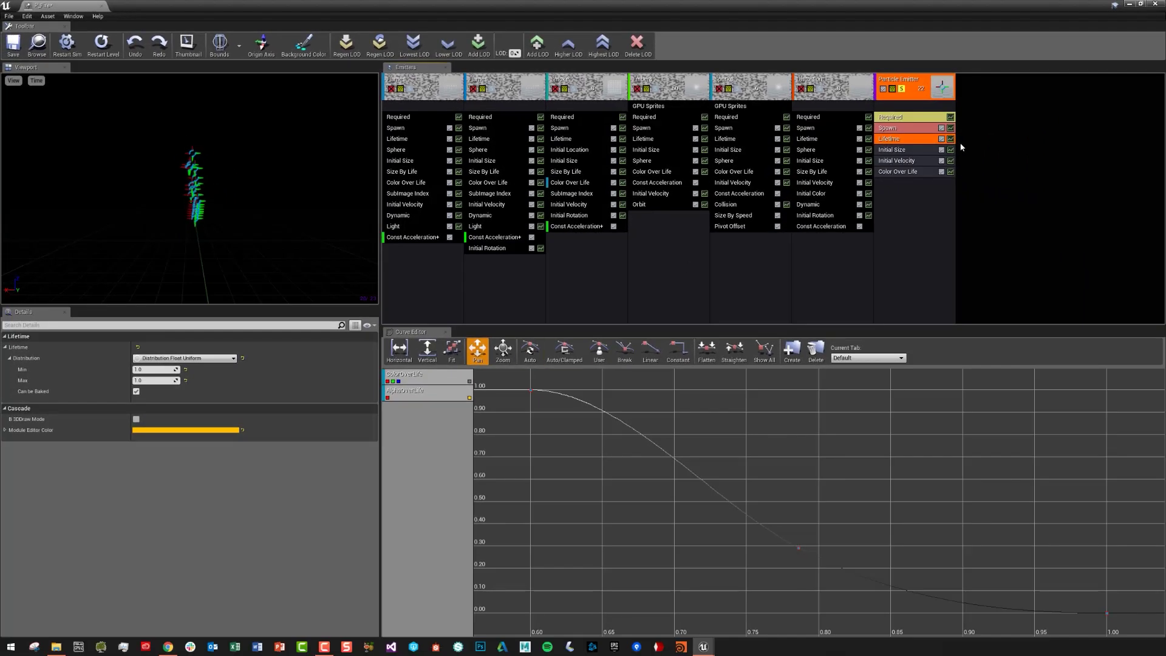
Step: Add the last particle emitter's Color Over Life module curves to the Curve Editor
click(951, 172)
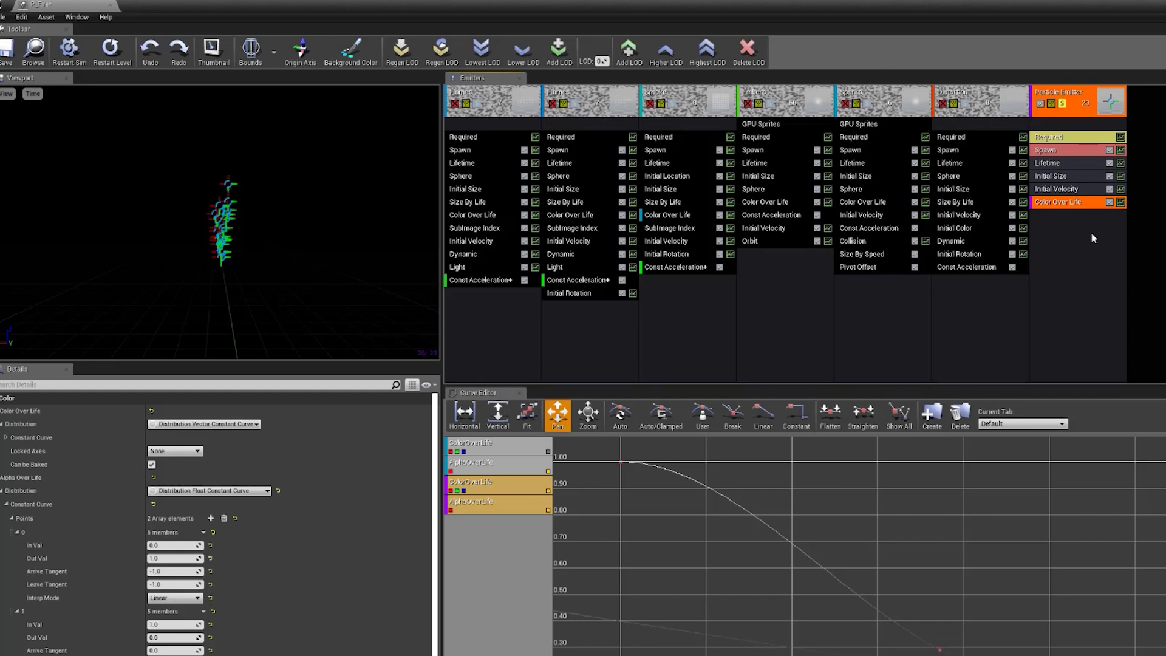
Step: Examine the module categories that can be added to the last particle emitter and to the Embers GPU emitter, including TypeData
right_click(1064, 235)
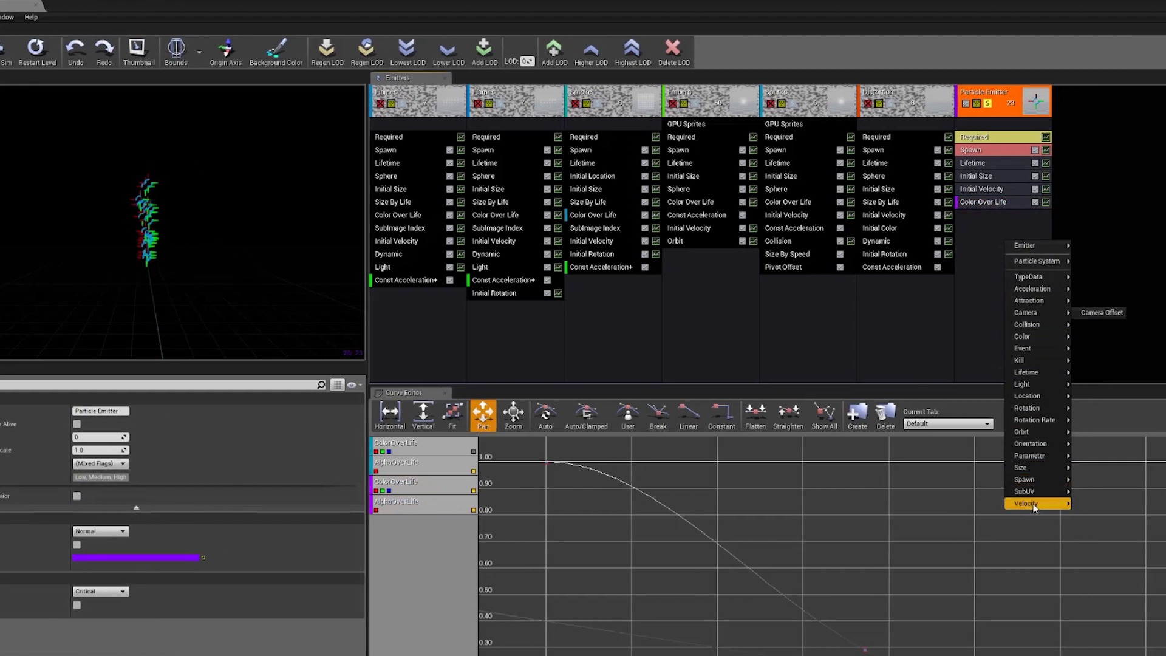
mouse_move(1032, 396)
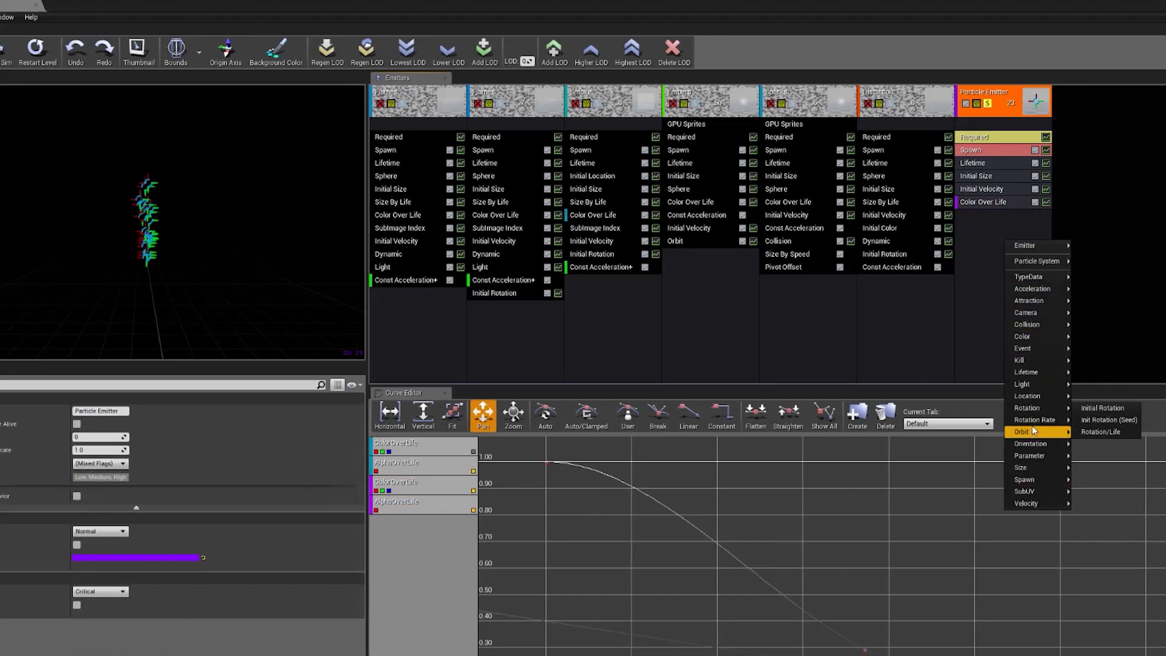
click(693, 124)
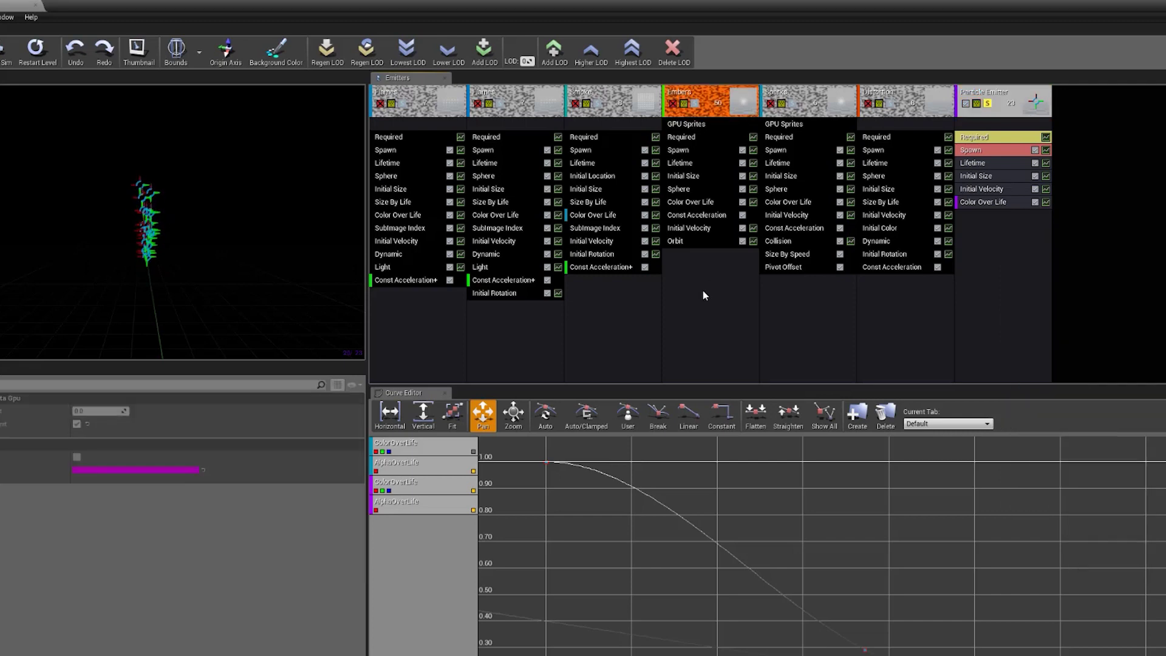
right_click(712, 279)
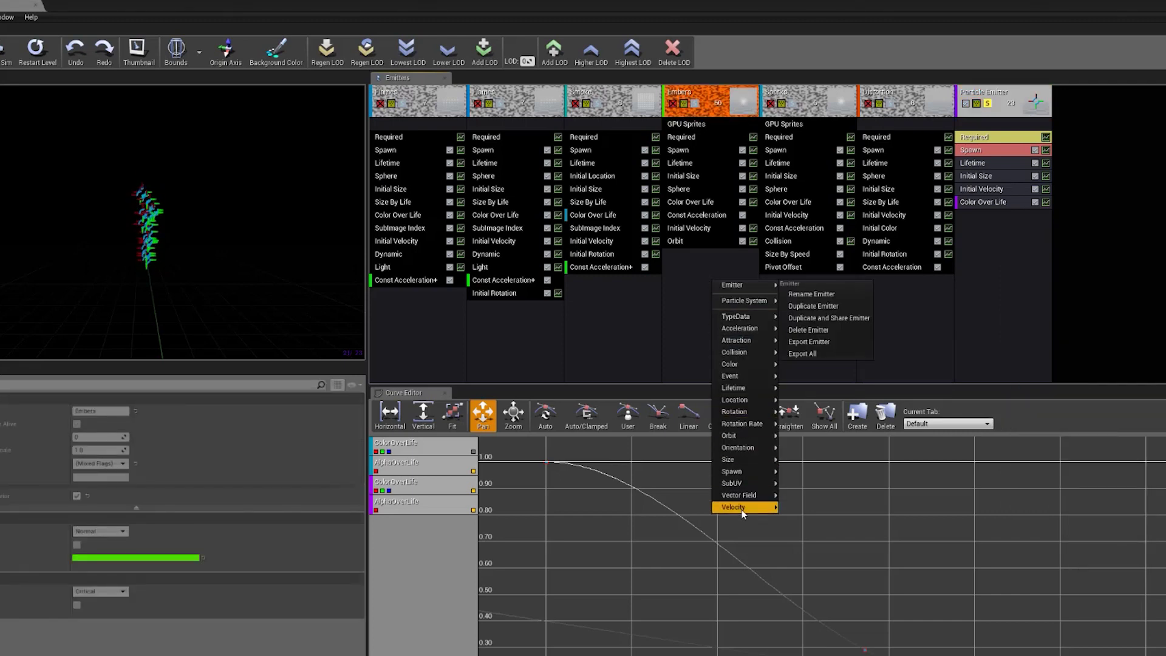
mouse_move(732, 381)
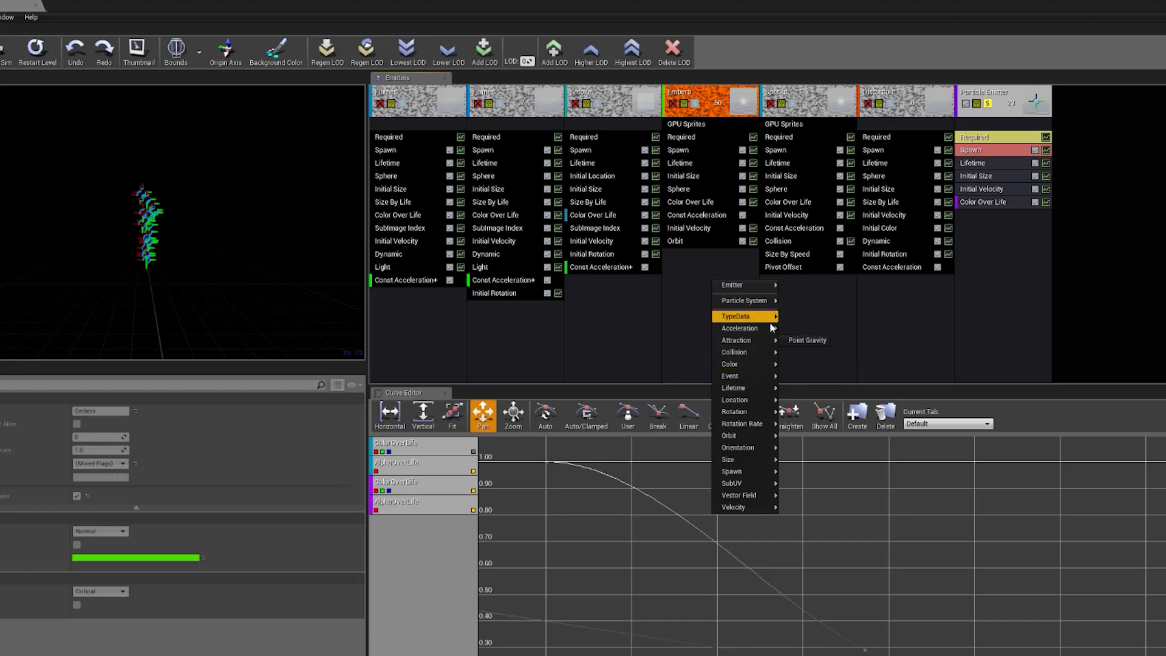
mouse_move(736, 316)
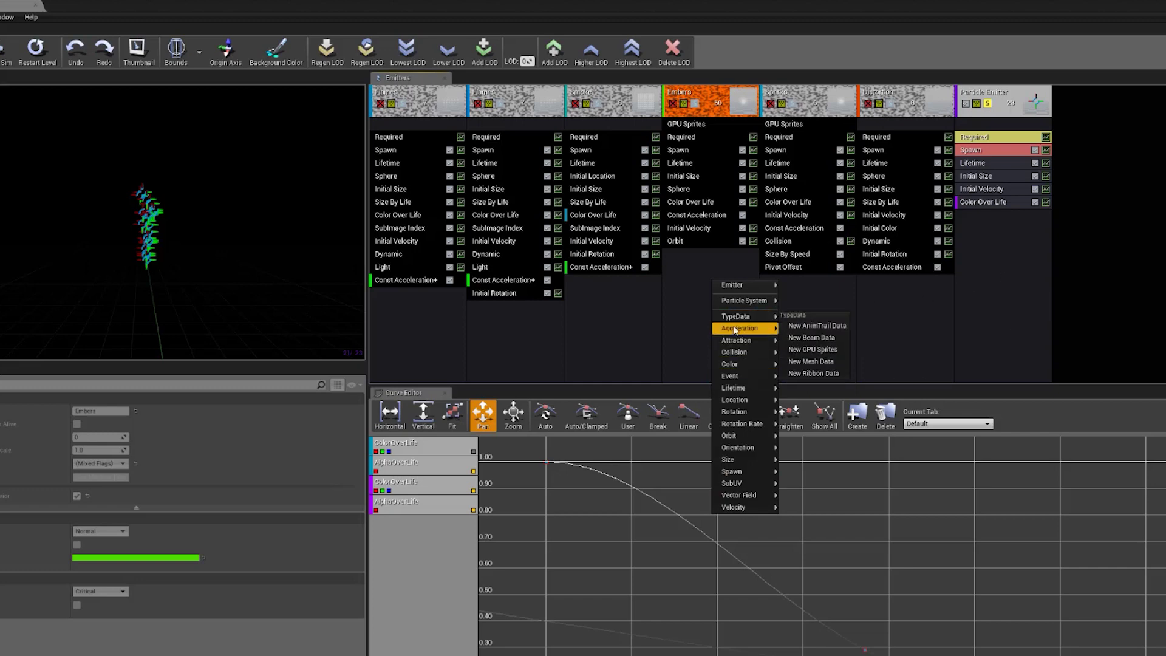
click(969, 307)
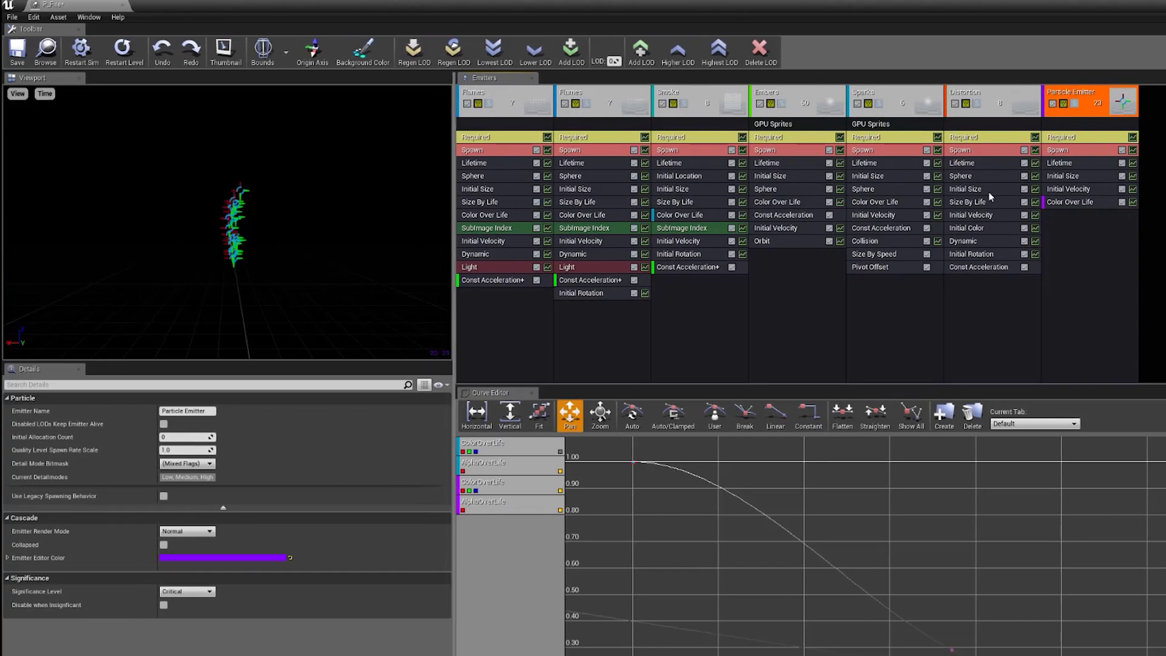
Step: Disable and re-enable the particle emitter after Distortion, and show the settings of Distortion's Const Acceleration module
click(1054, 103)
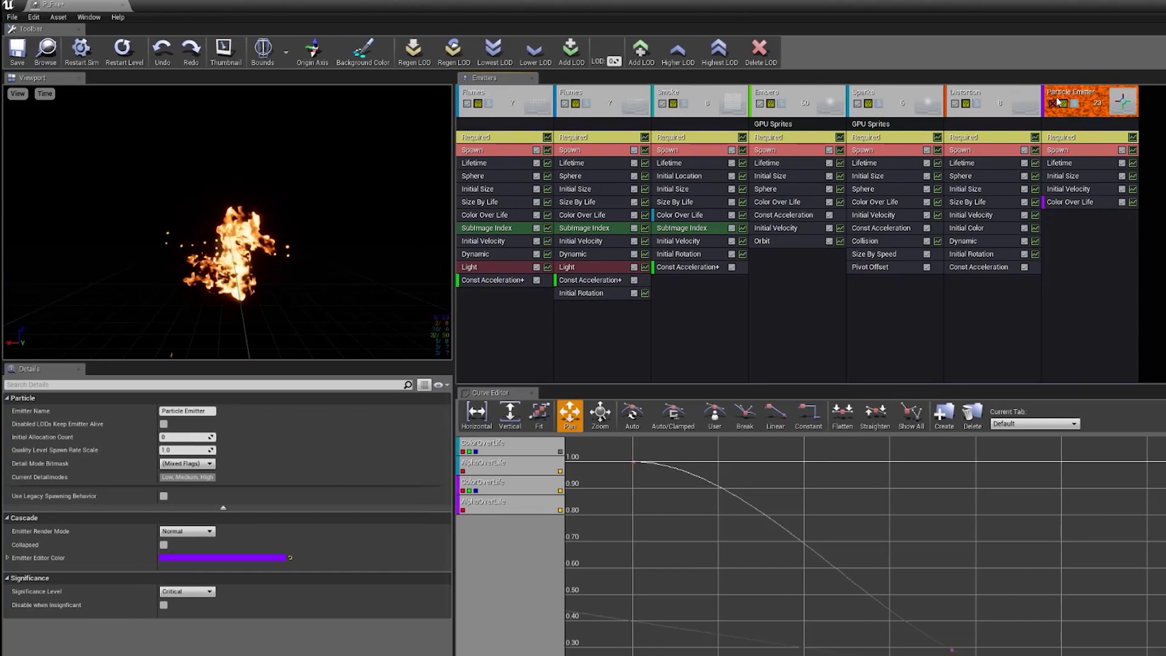
drag(981, 268, 978, 274)
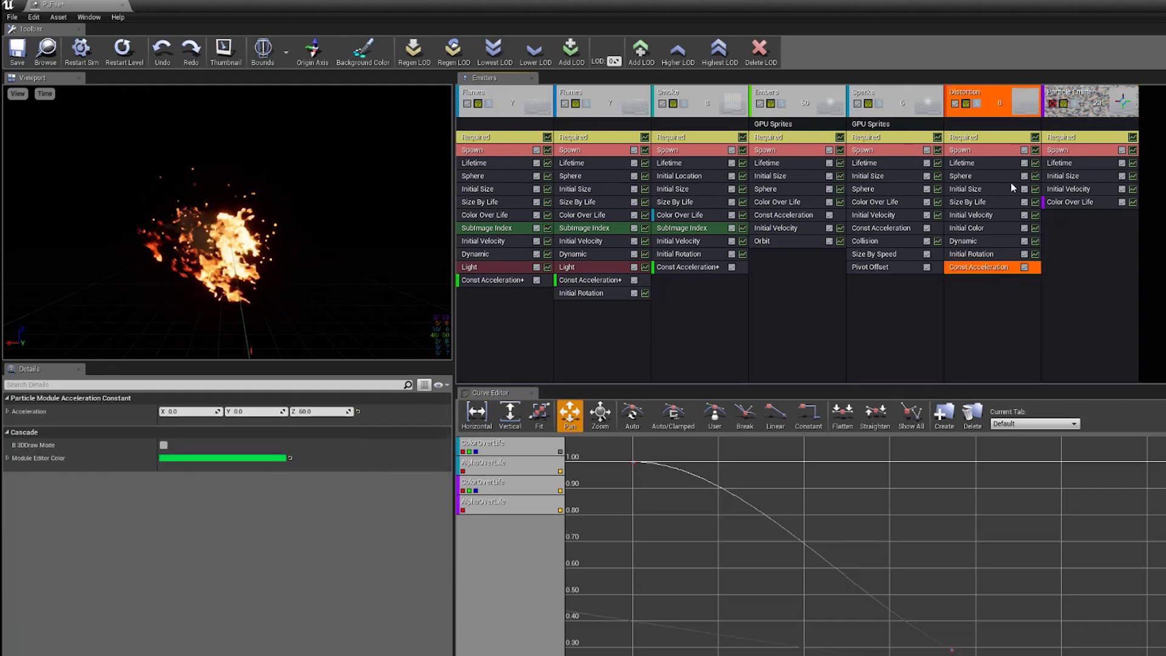
click(1053, 103)
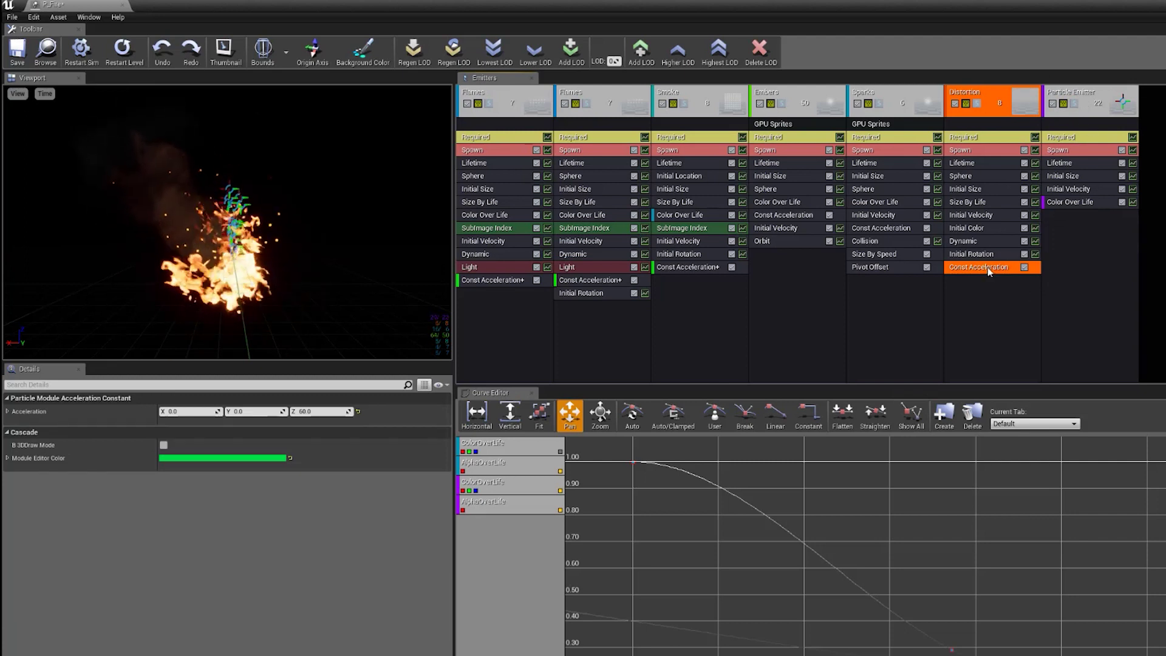
Step: Move the Const Acceleration module from Distortion to the last particle emitter and back to Distortion
drag(988, 267, 1103, 247)
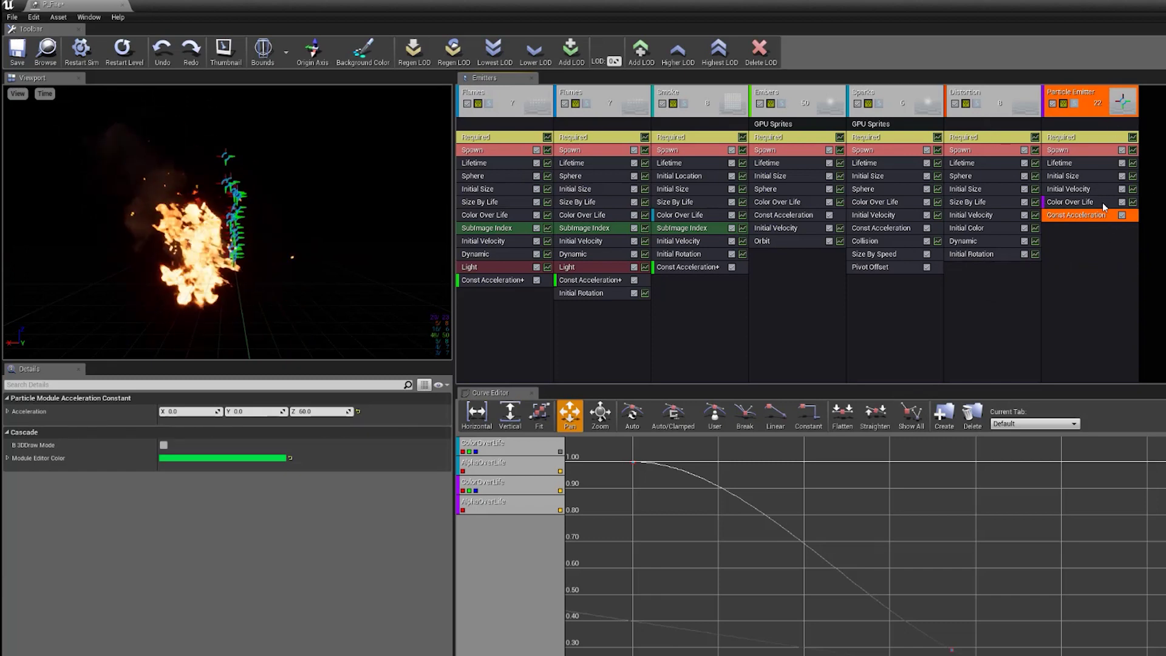
drag(1076, 215, 1037, 289)
drag(1076, 215, 984, 301)
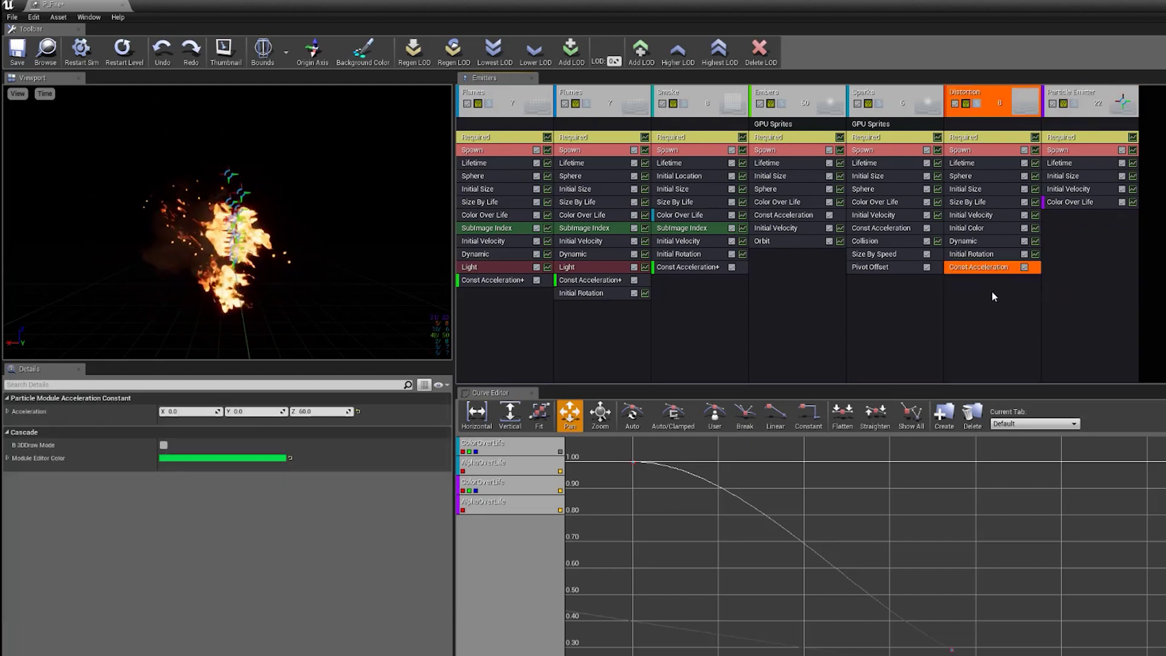
Step: Share Distortion's Const Acceleration module with the last particle emitter as a linked instance, and delete that emitter's instance
ctrl+drag(983, 268, 1102, 221)
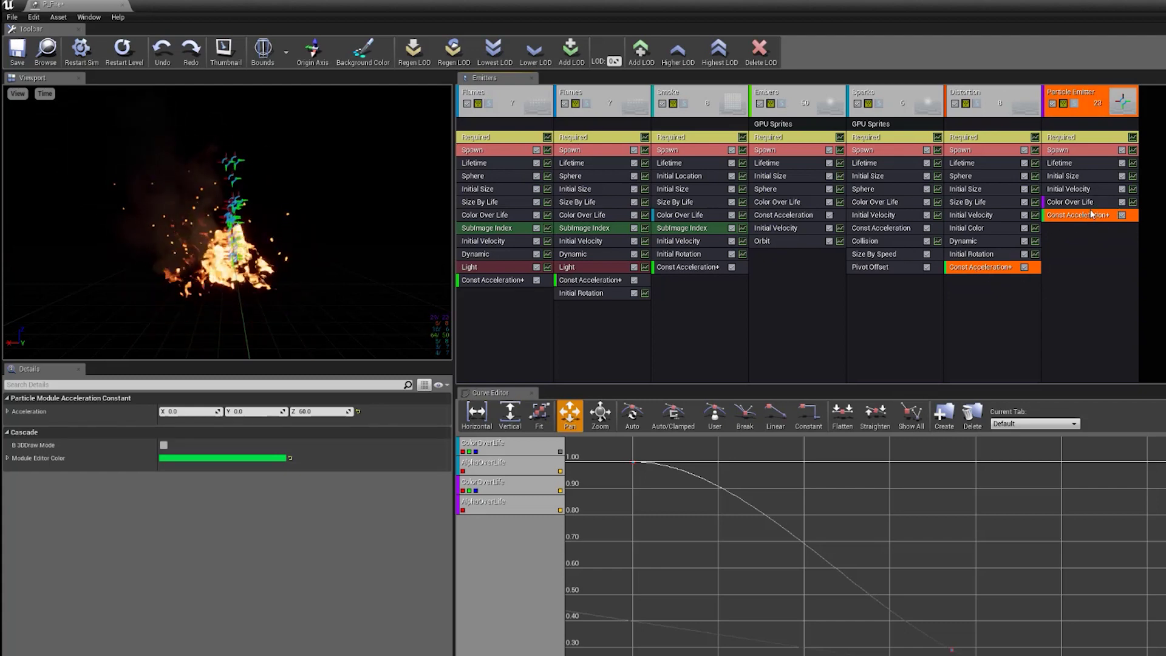
click(986, 267)
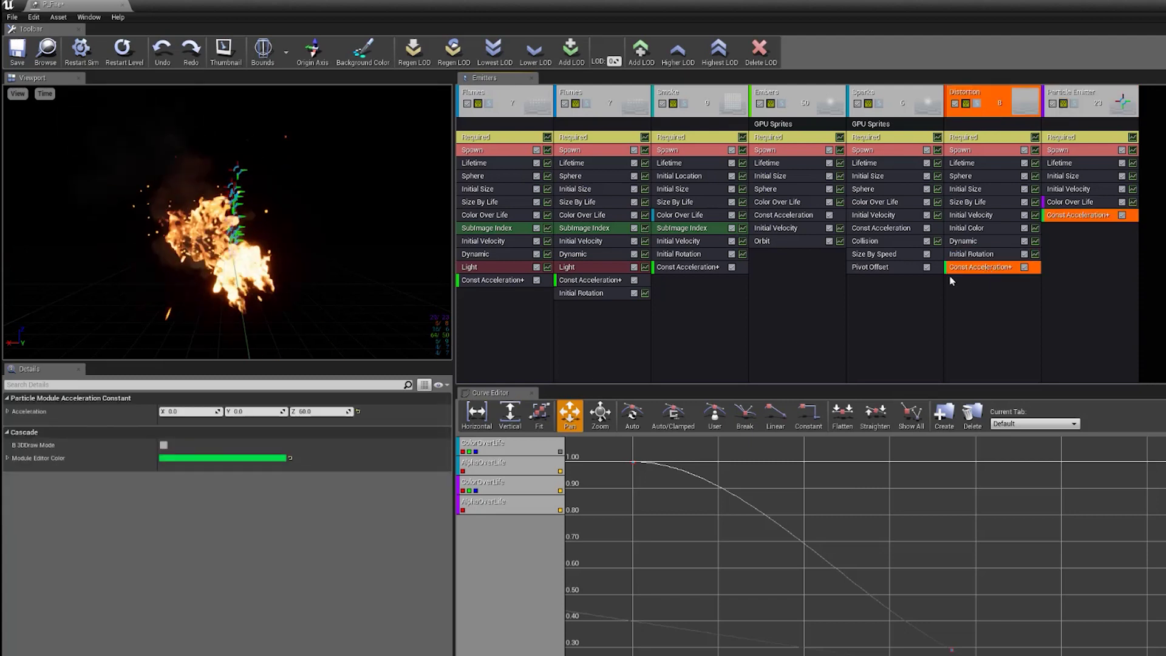
click(1087, 215)
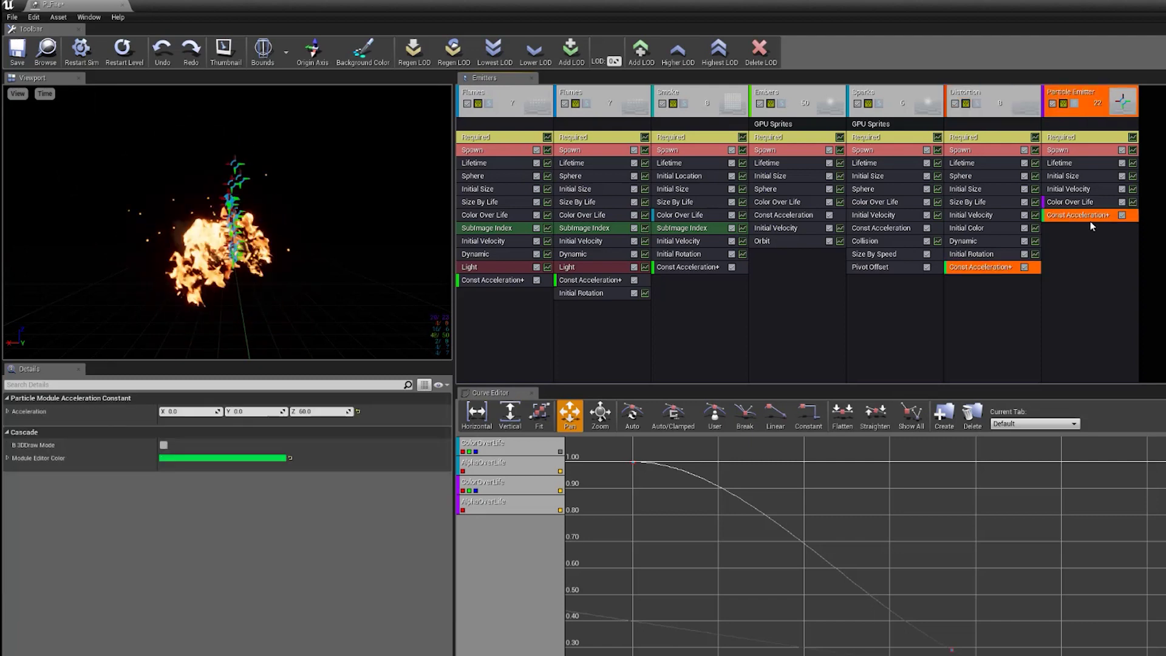
key(Delete)
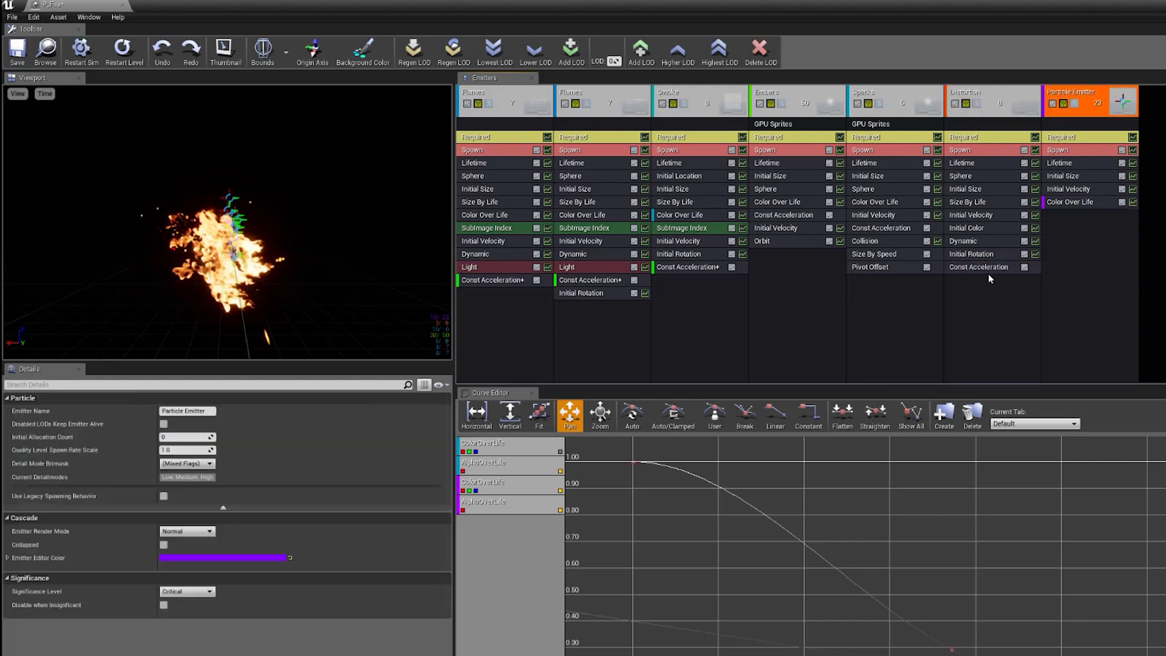
Step: Copy Distortion's Const Acceleration module to the last particle emitter as an independent module, and set the copy's Z acceleration to 600
ctrl+drag(989, 269, 1112, 203)
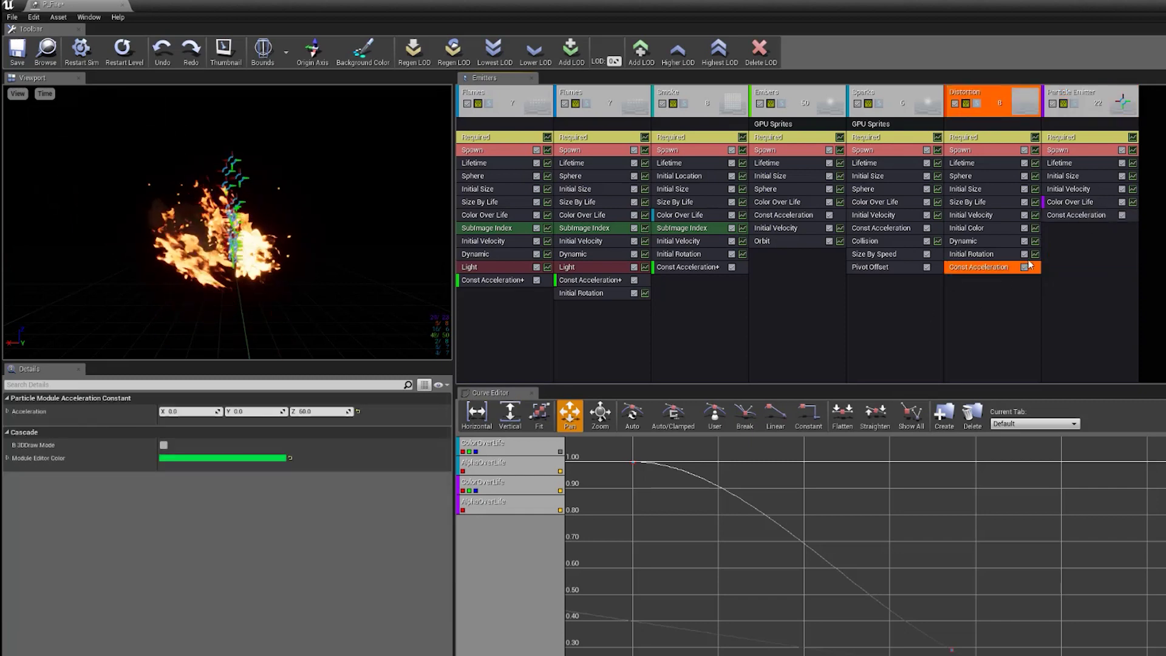
click(1087, 217)
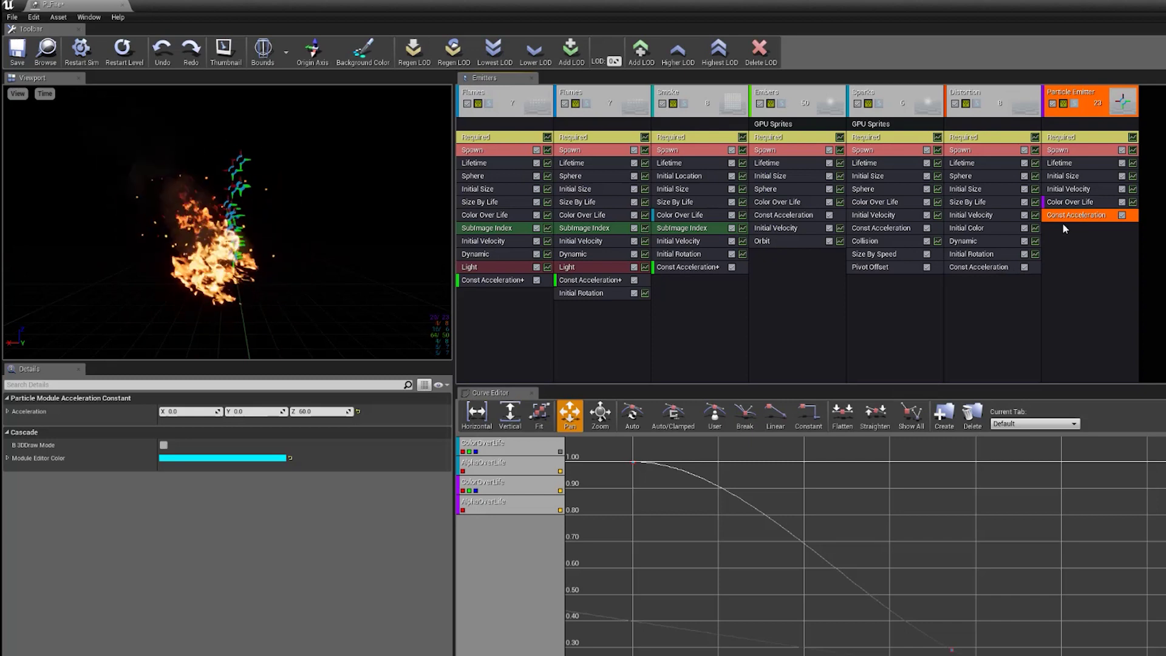
click(313, 411)
text(6)
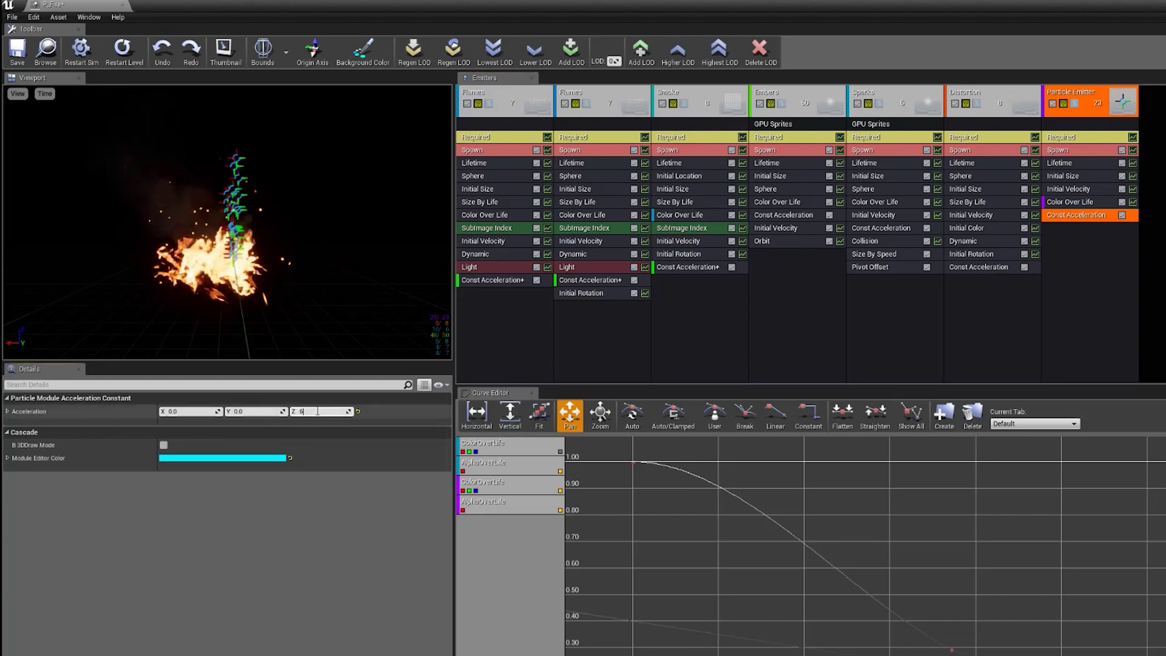
text(00)
key(Return)
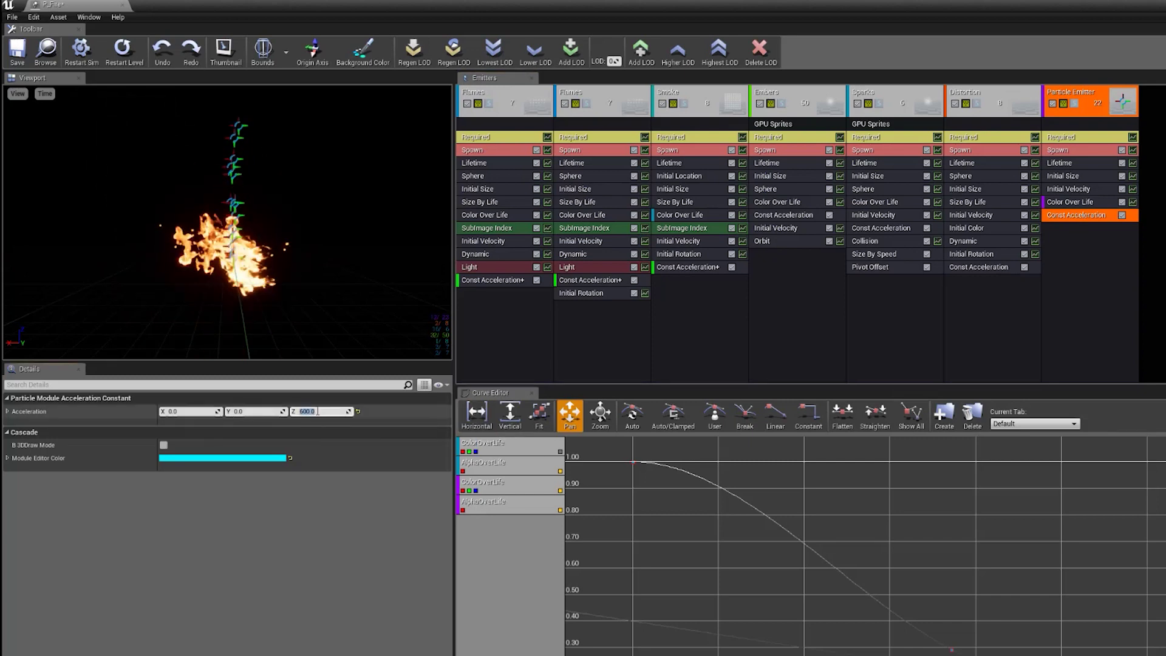
Step: Compare Distortion's Const Acceleration with the last particle emitter's copy, and delete that copy
click(975, 268)
click(1093, 216)
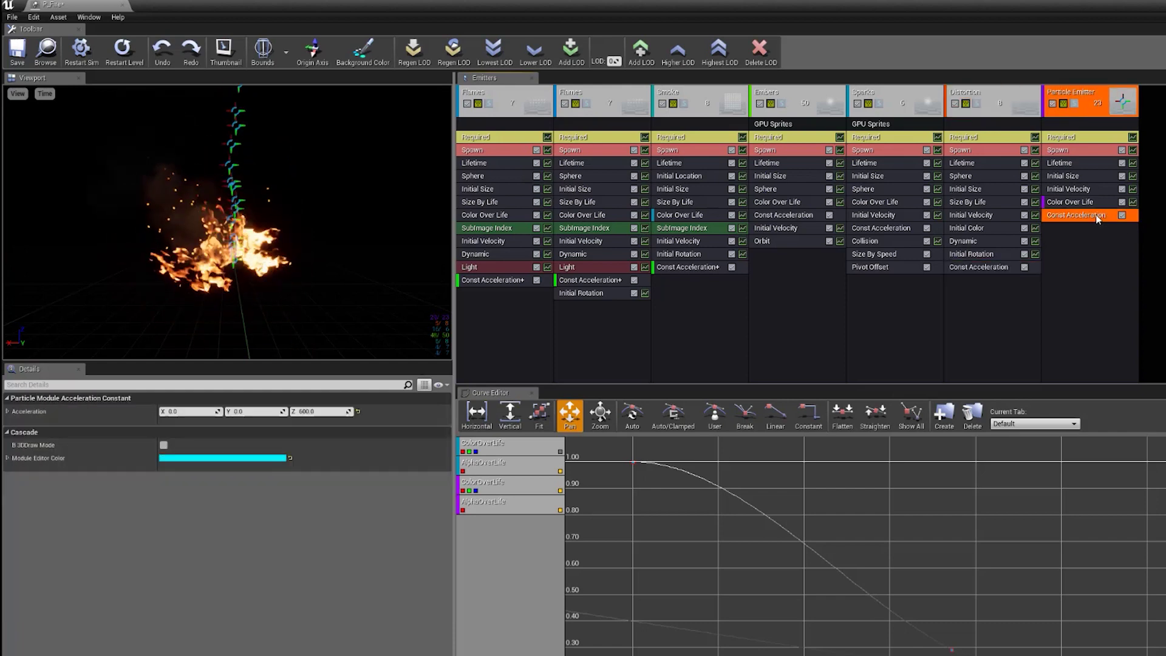
key(Delete)
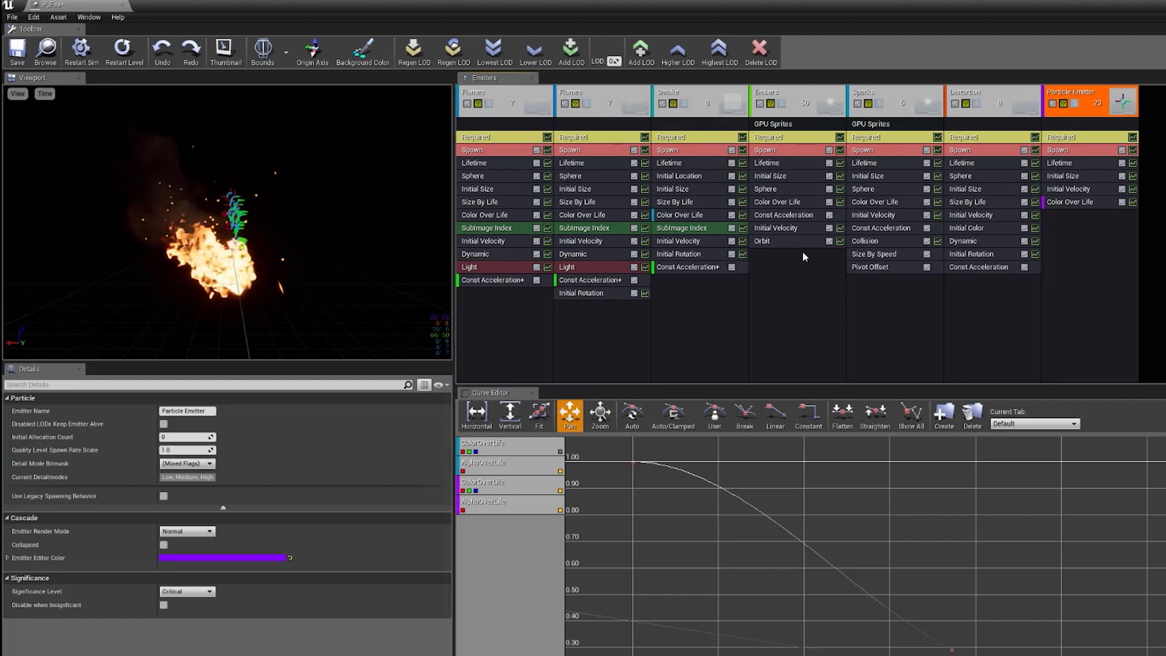
Step: Show the settings of the Sparks and Distortion emitters, and open the last particle emitter's name for editing without renaming it
click(901, 98)
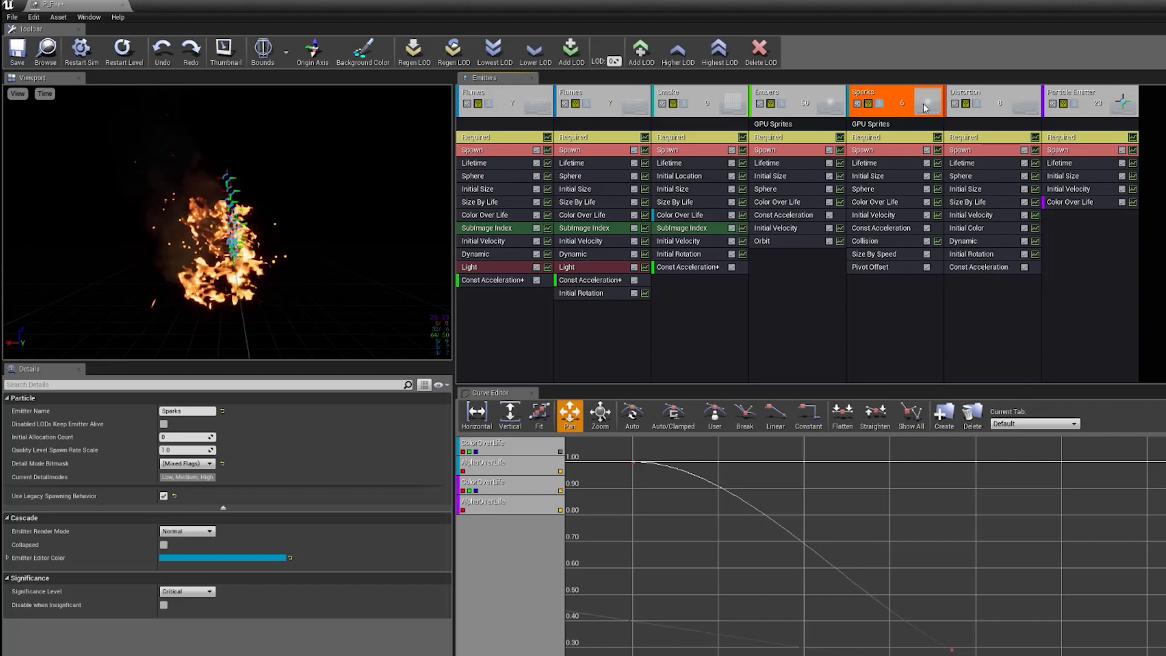
click(996, 102)
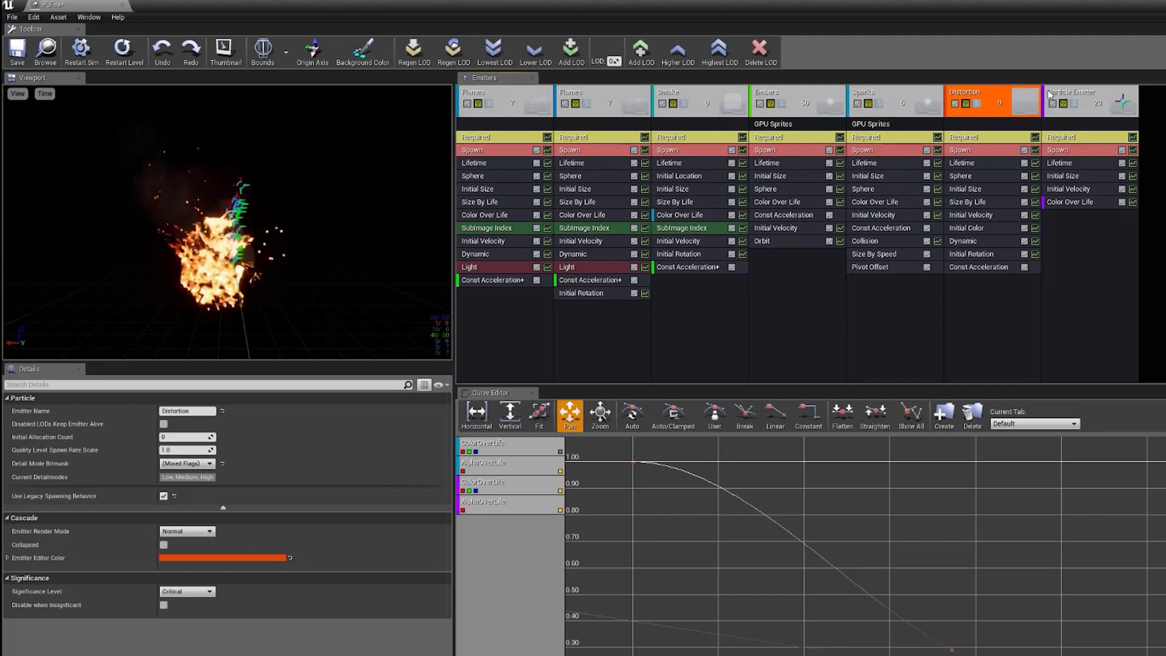
click(1093, 98)
right_click(1094, 98)
mouse_move(1117, 104)
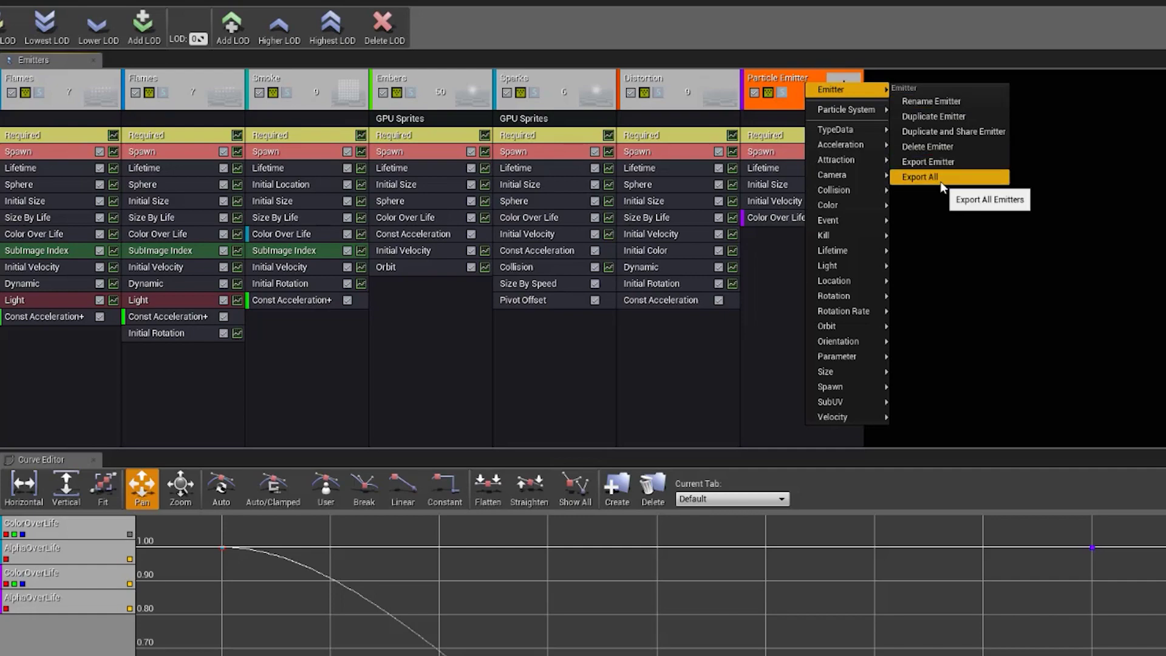
click(950, 102)
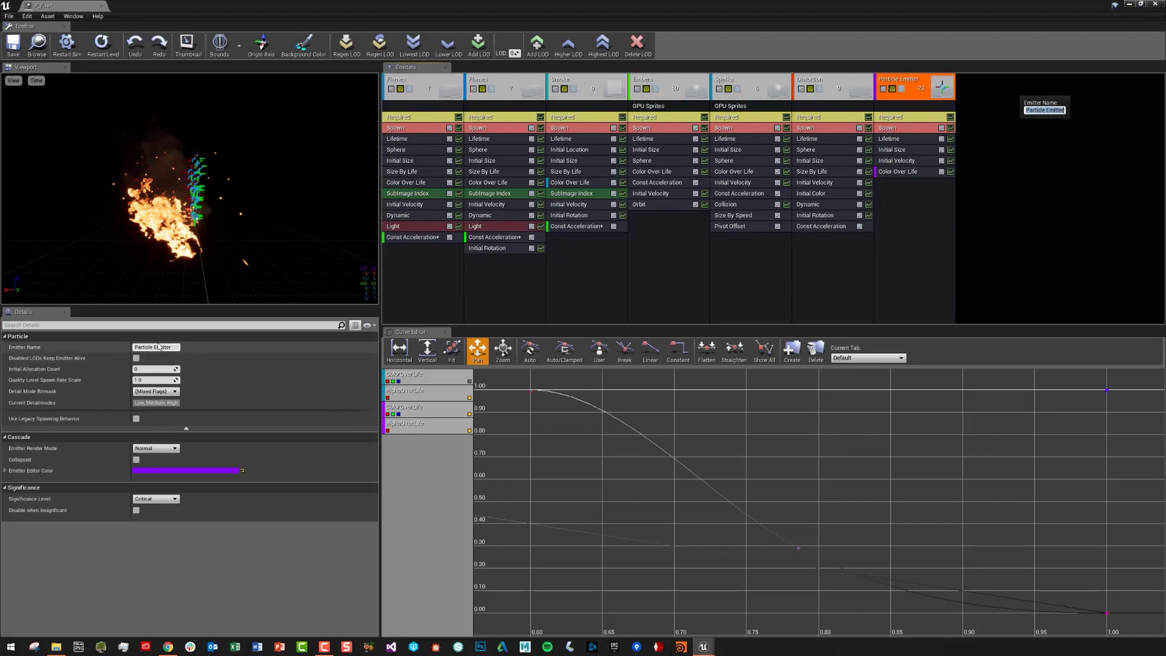
click(1075, 148)
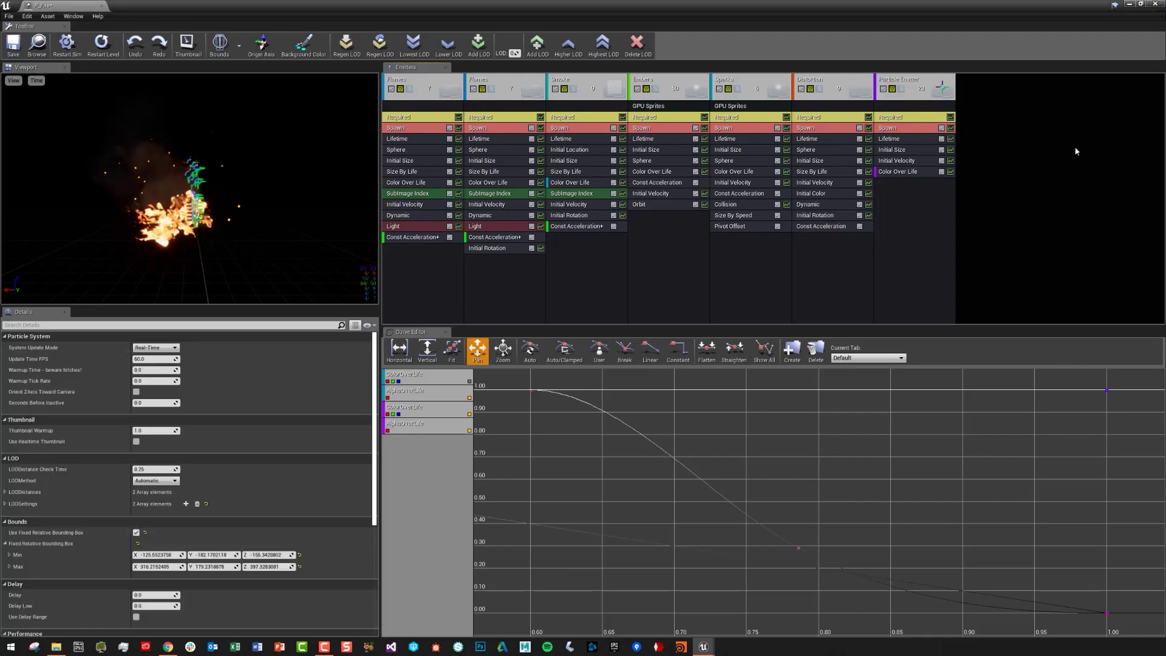
Step: Examine the emitter operations for the last particle emitter, including the option to duplicate it
click(914, 82)
right_click(914, 82)
mouse_move(928, 83)
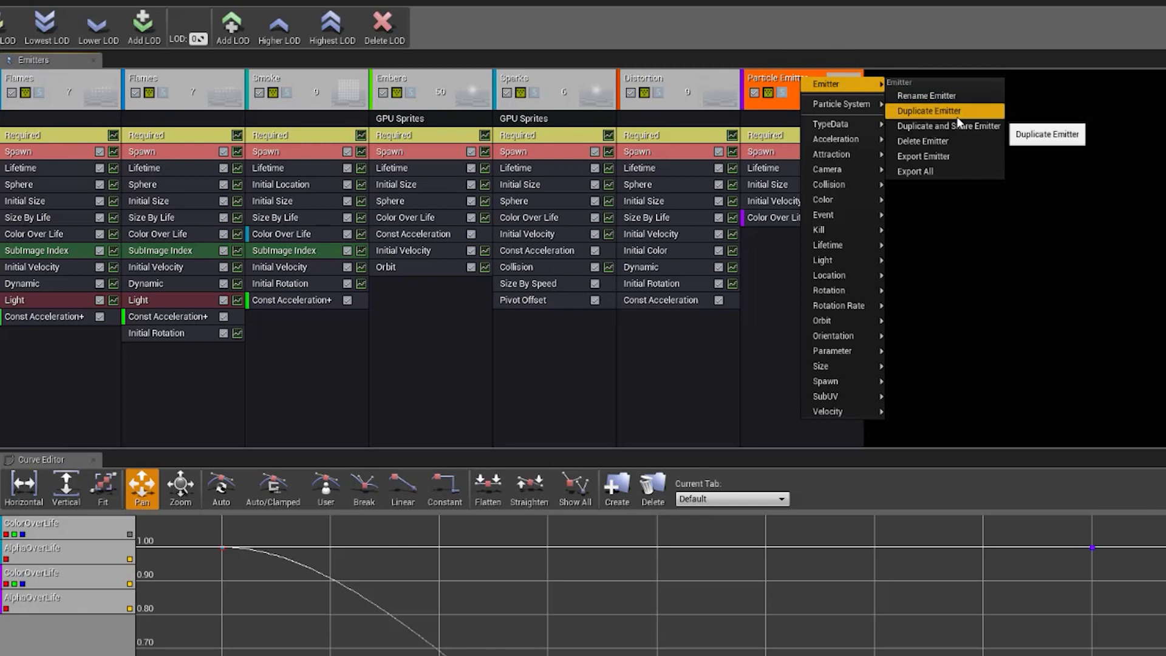
click(460, 326)
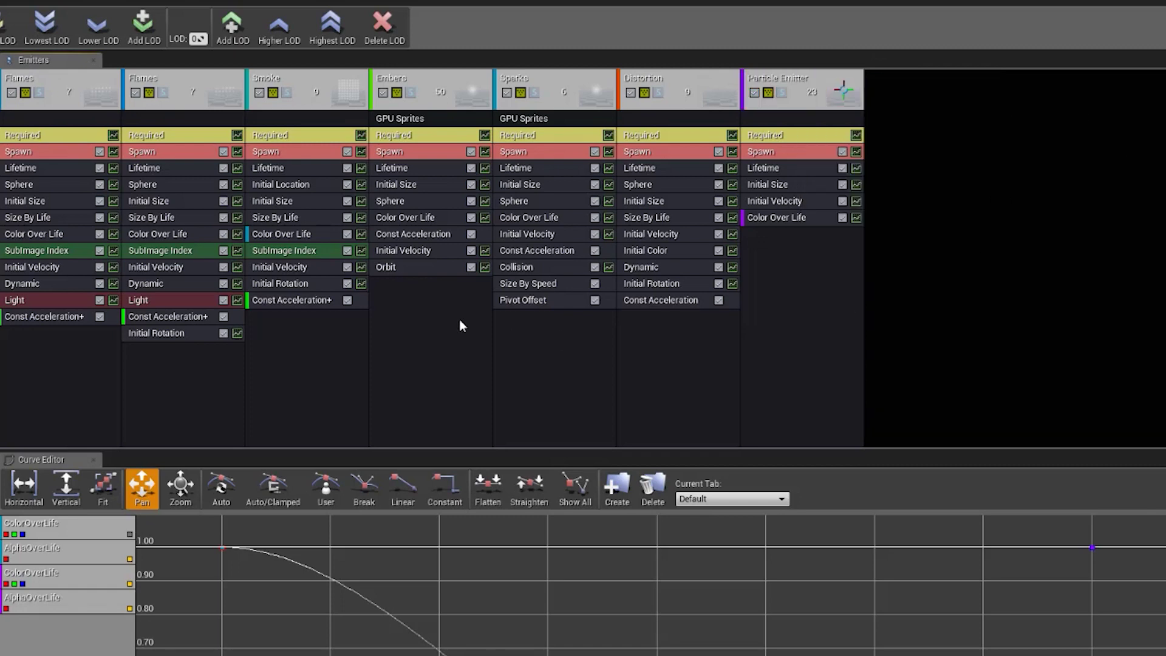
Step: Duplicate the Smoke emitter as an independent copy, and delete the duplicate
right_click(308, 89)
mouse_move(333, 88)
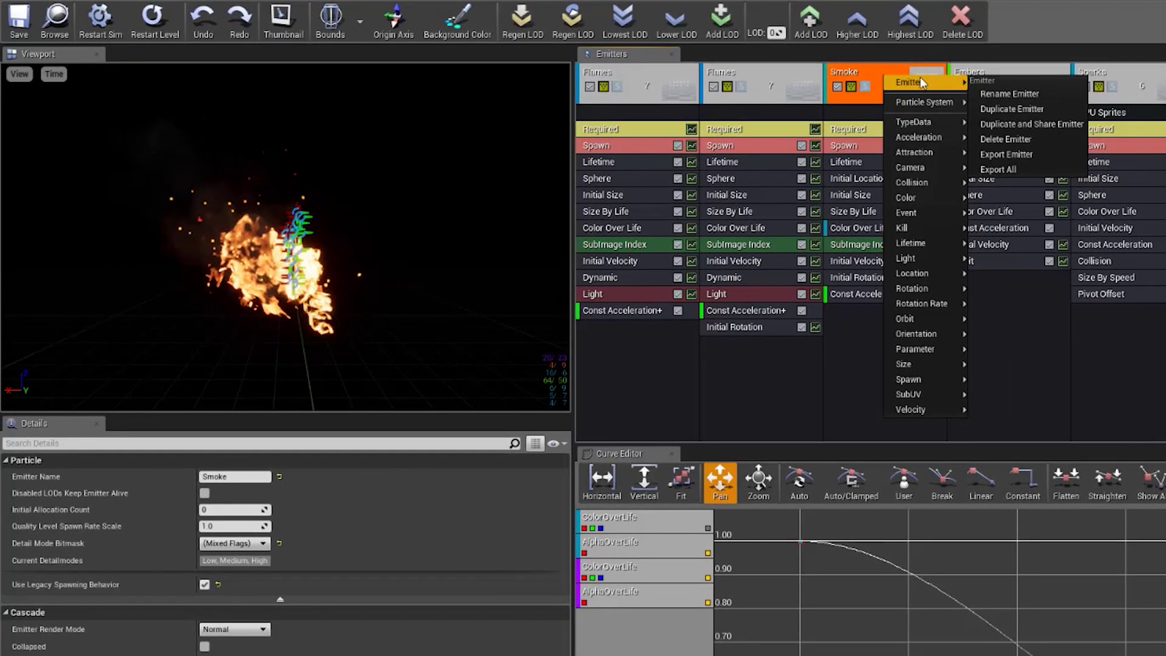
click(1012, 109)
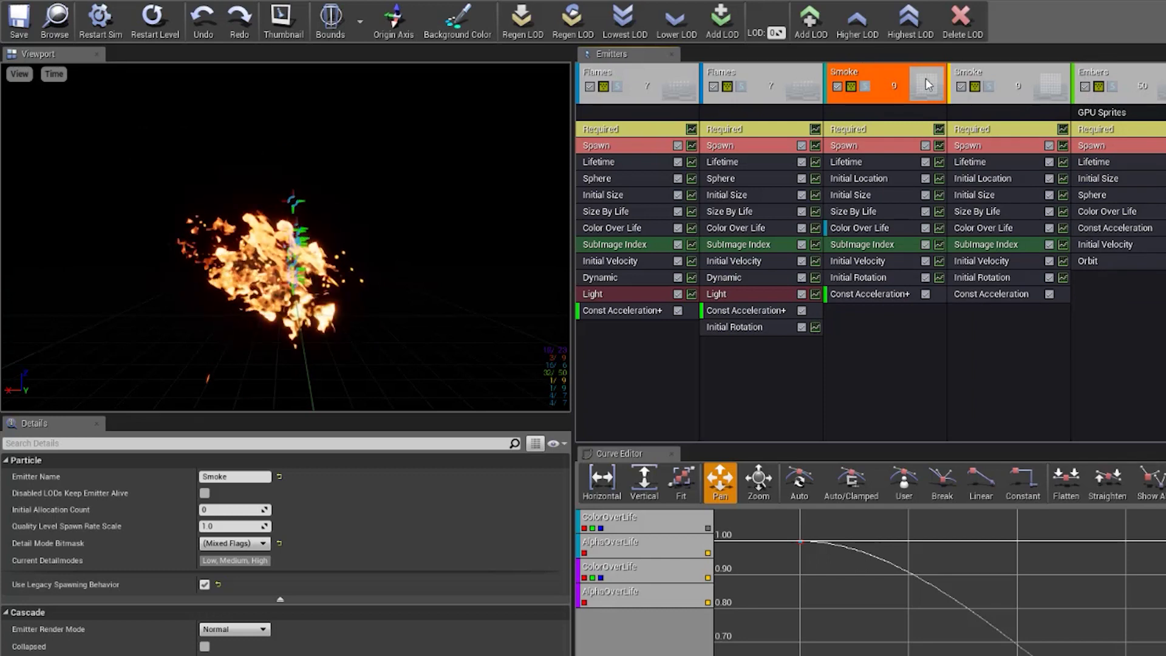
click(1010, 90)
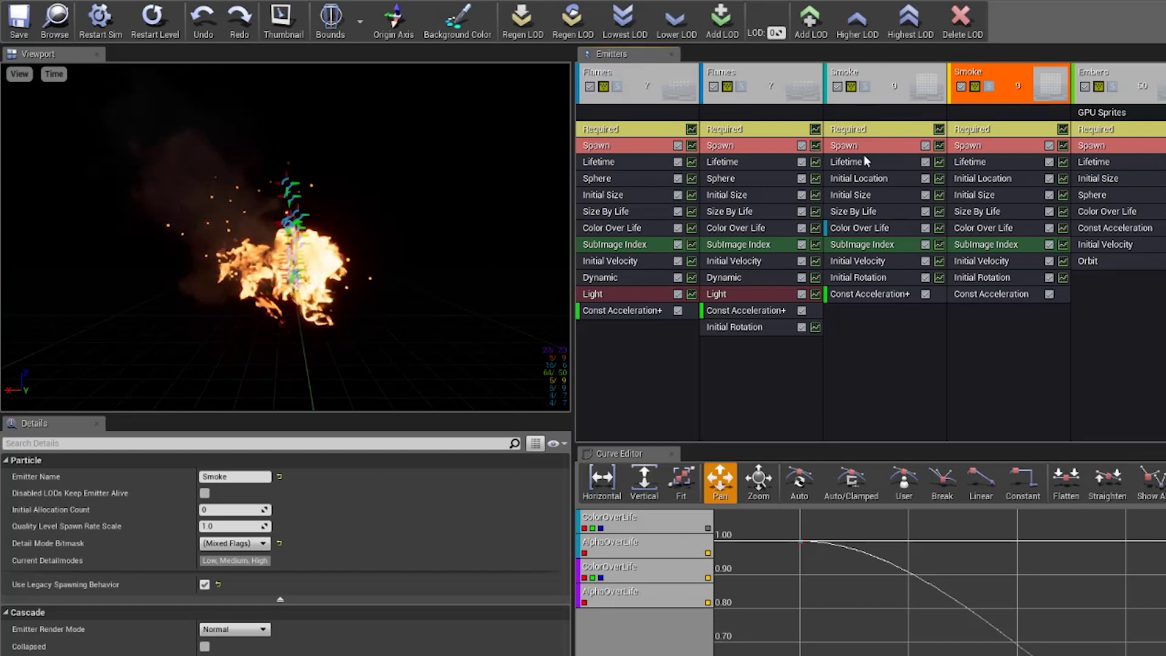
key(Delete)
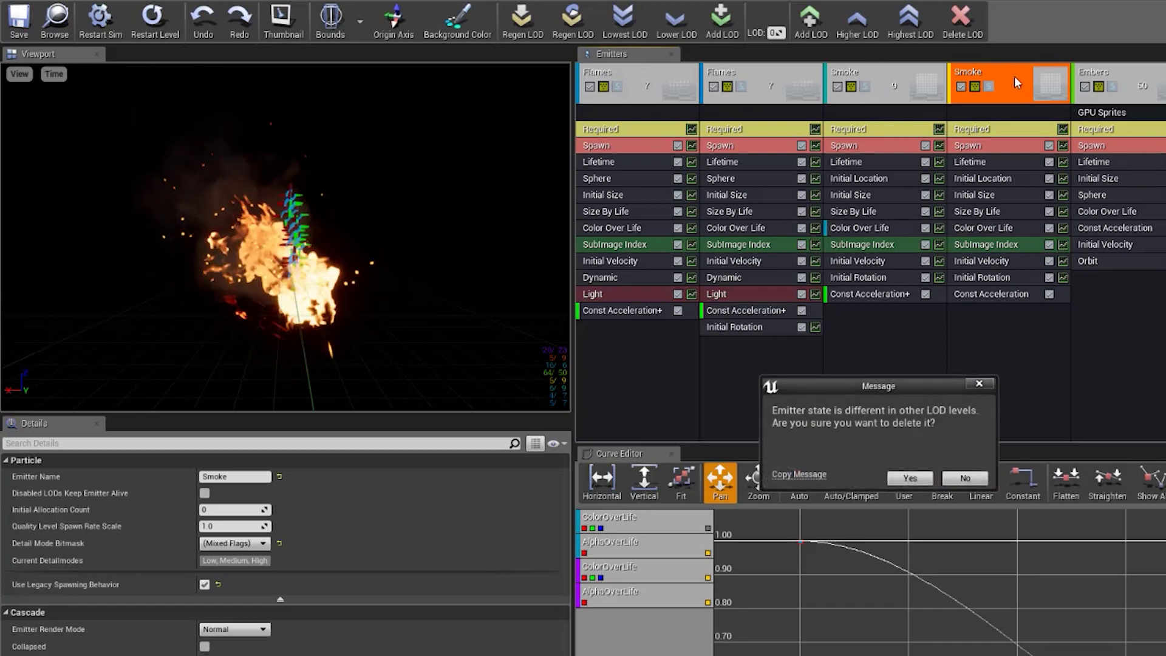
click(909, 480)
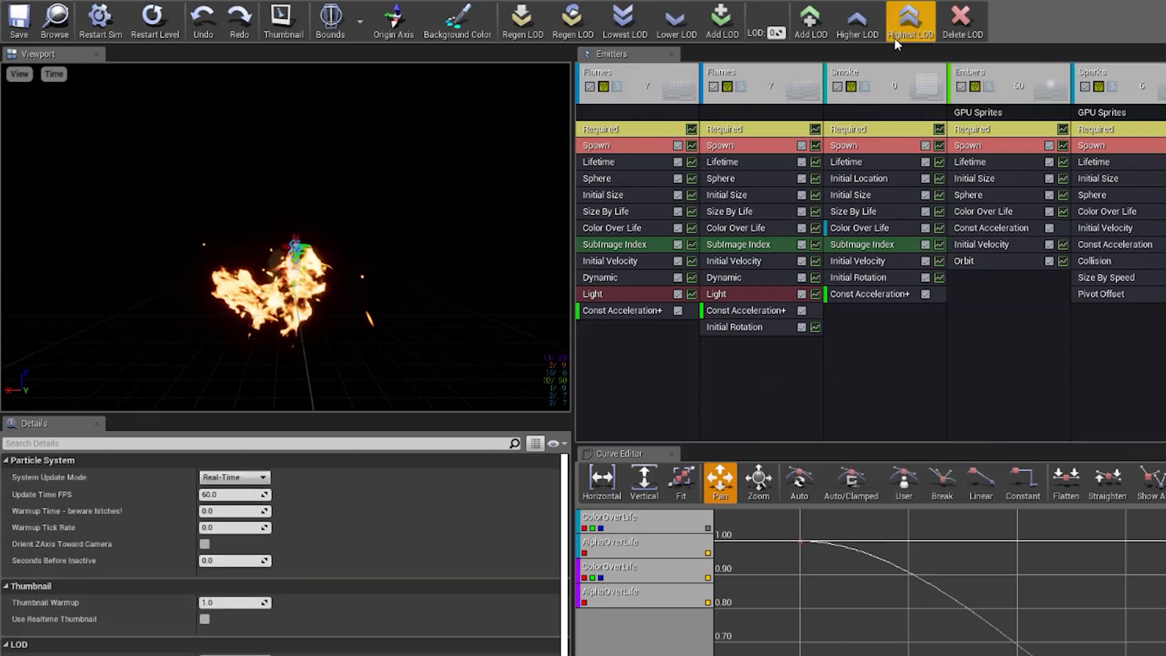
Step: Duplicate and share the Smoke emitter so that both emitters use linked modules
right_click(880, 71)
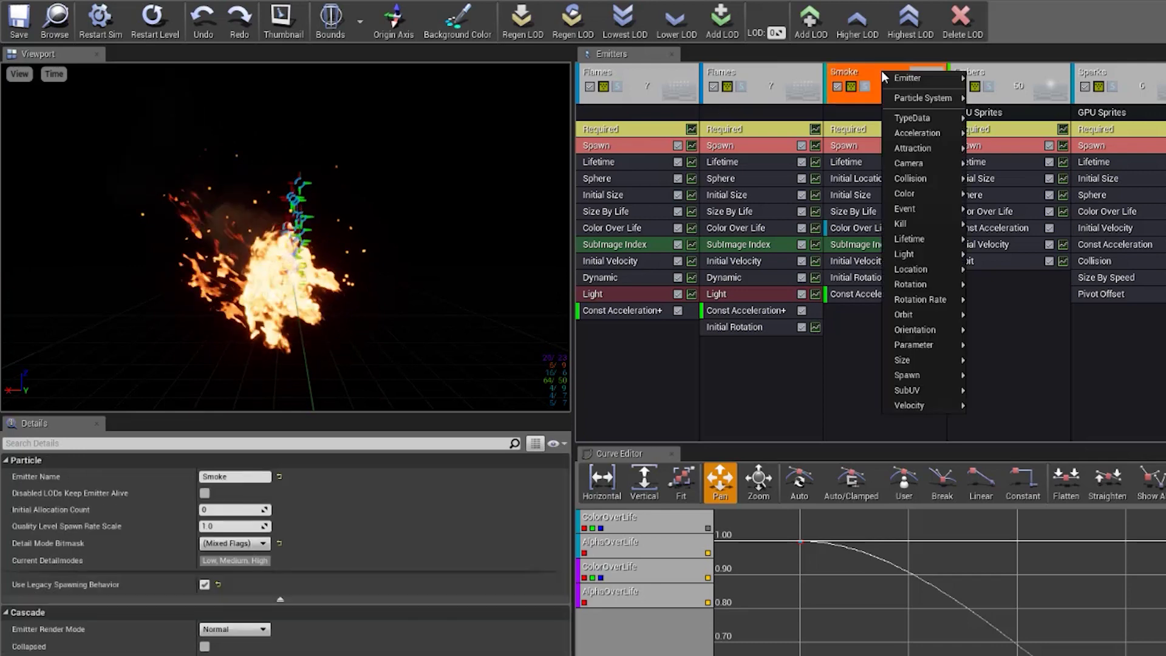
mouse_move(902, 75)
click(1023, 124)
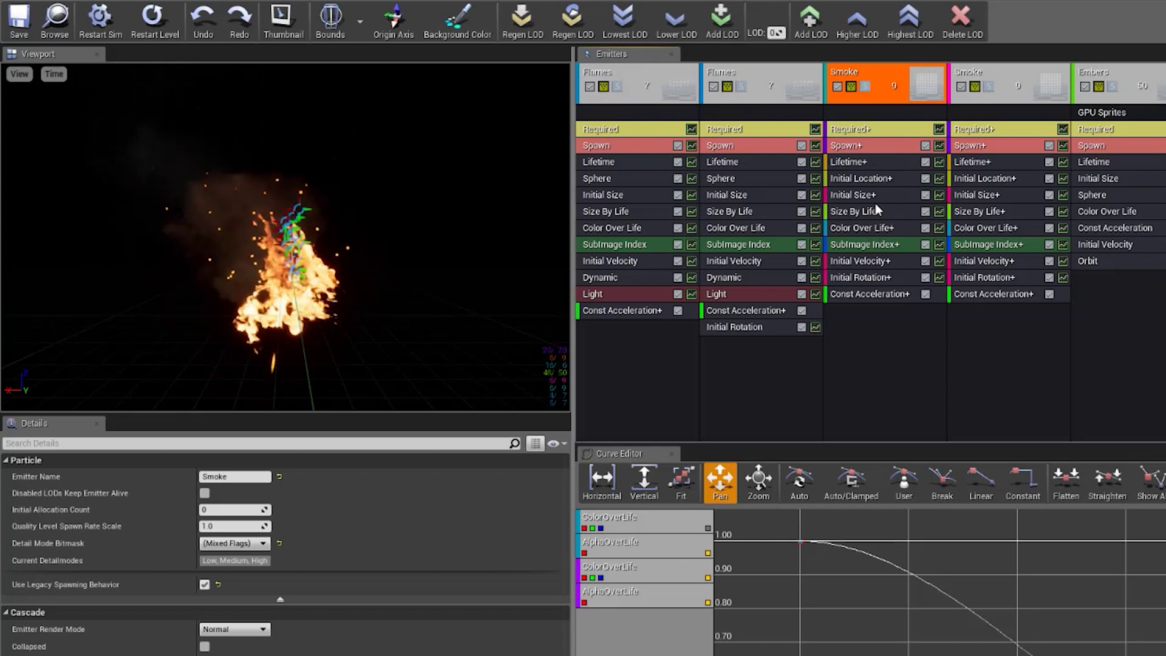
Step: Examine the shared Color Over Life, Size By Life and Initial Size modules on the duplicated Smoke emitter
click(996, 77)
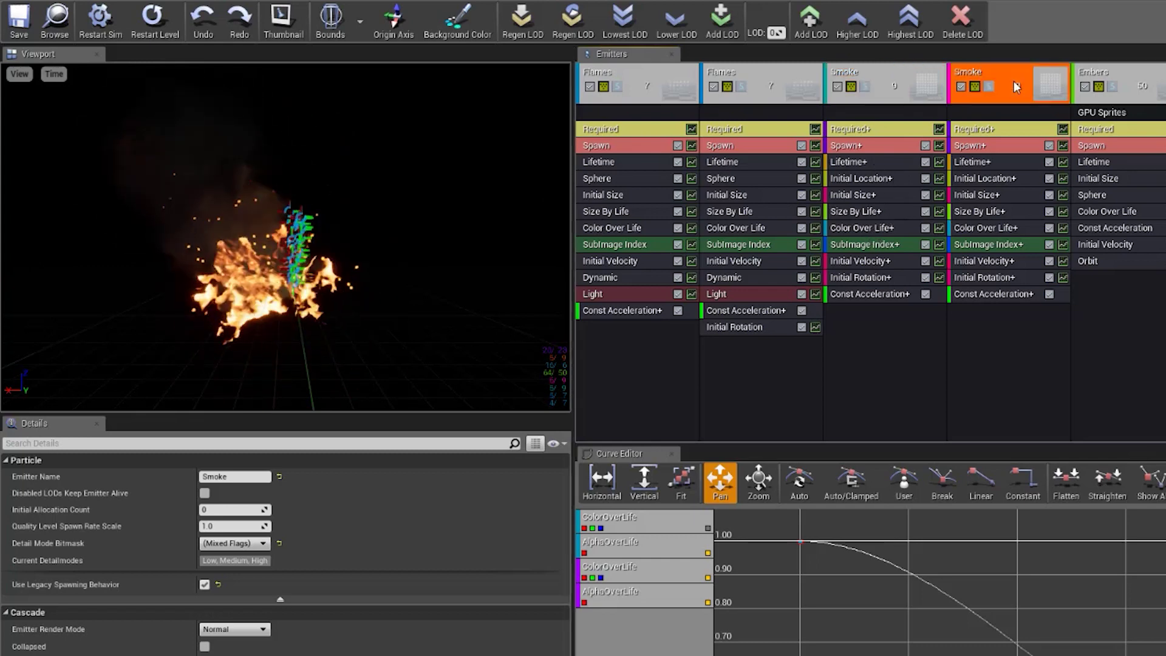
click(1007, 229)
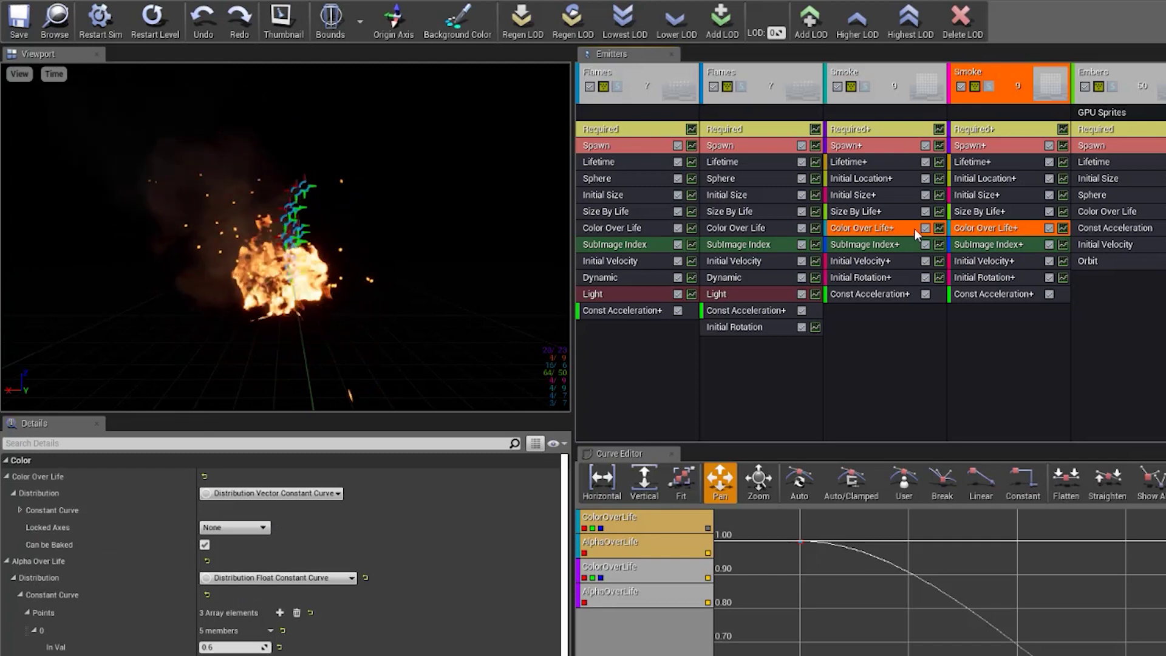
click(992, 213)
click(993, 230)
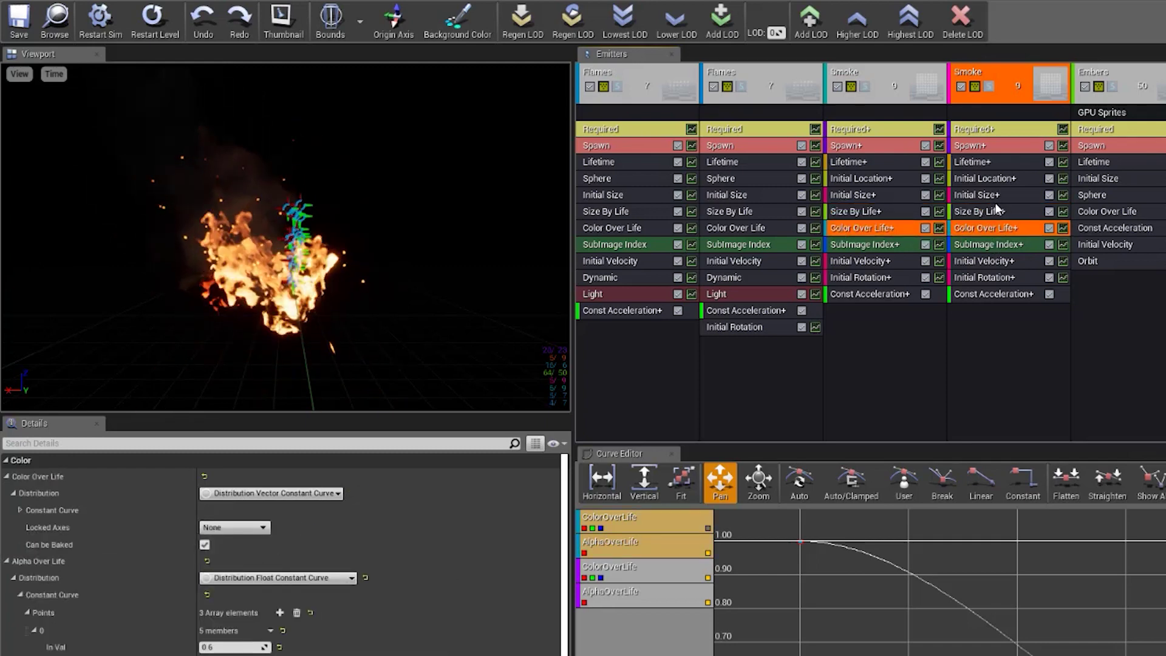
click(994, 213)
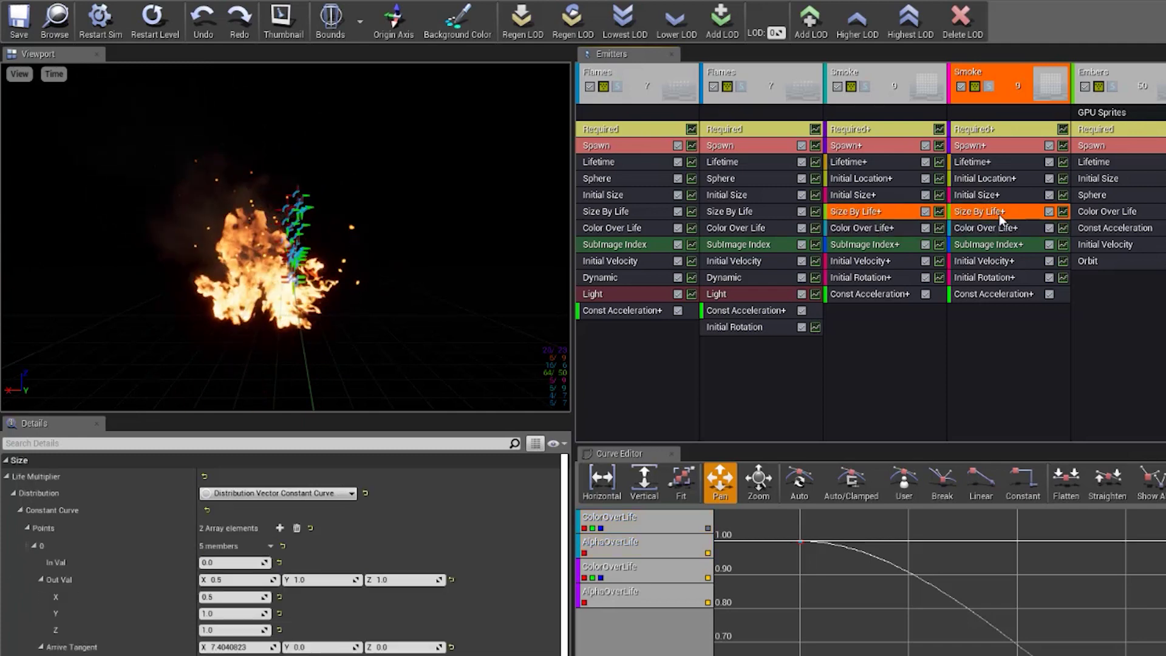
click(999, 195)
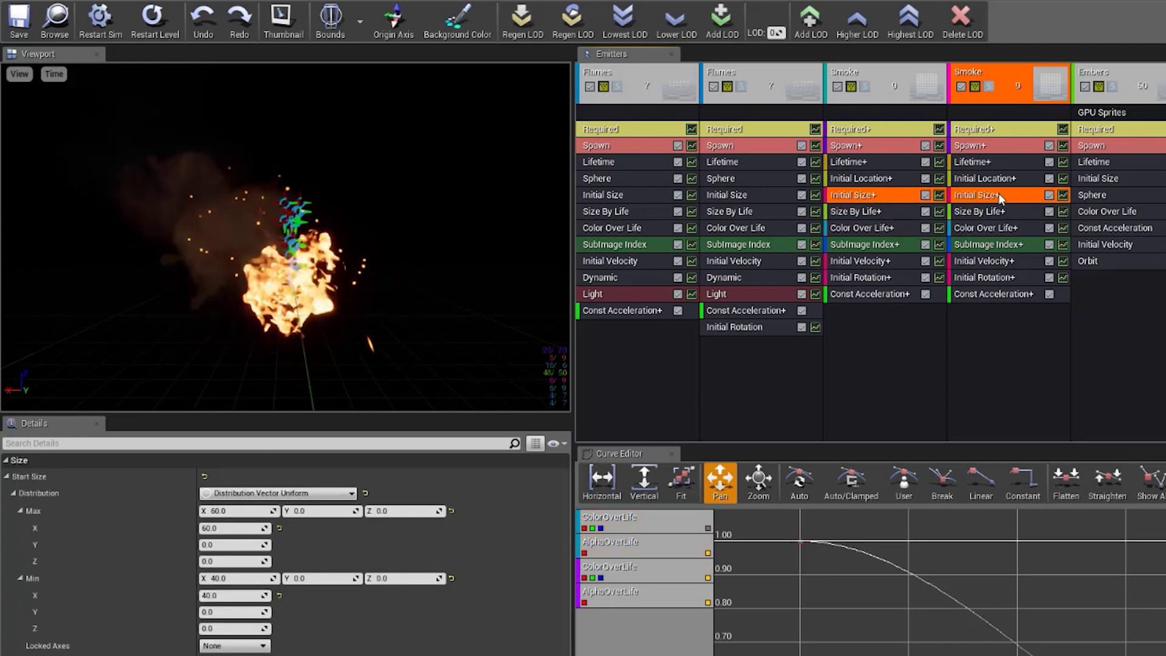
Step: Replace the duplicated Smoke emitter's shared Initial Size with an independent copy, and set its maximum X start size to 120
drag(999, 195, 1011, 218)
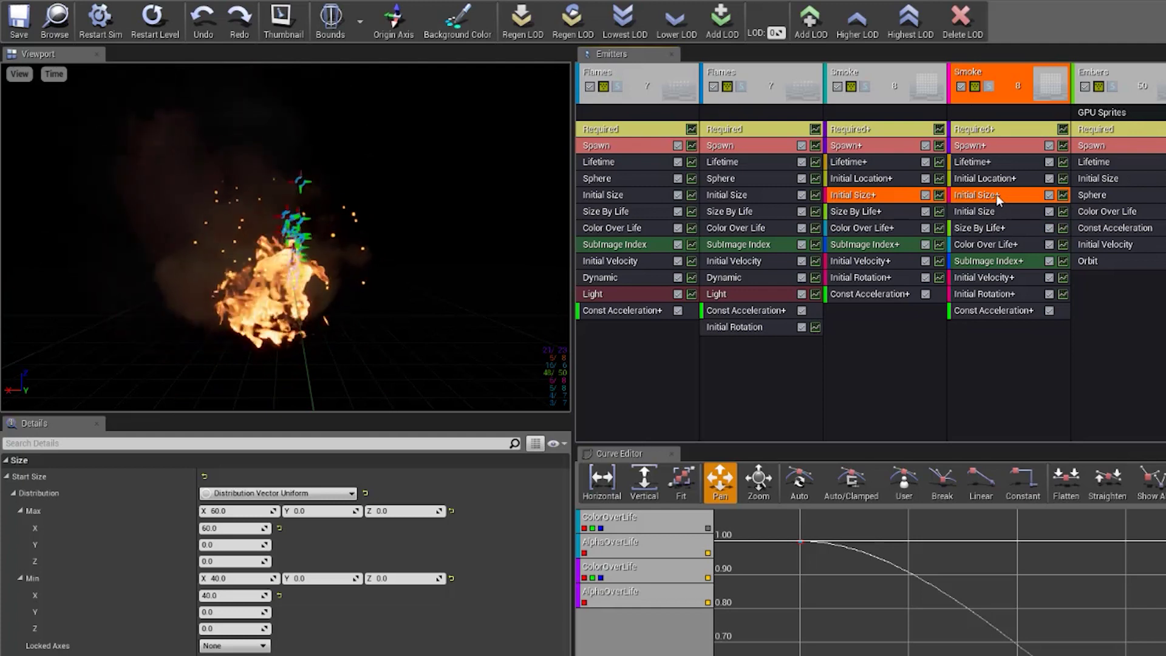
key(Delete)
click(997, 194)
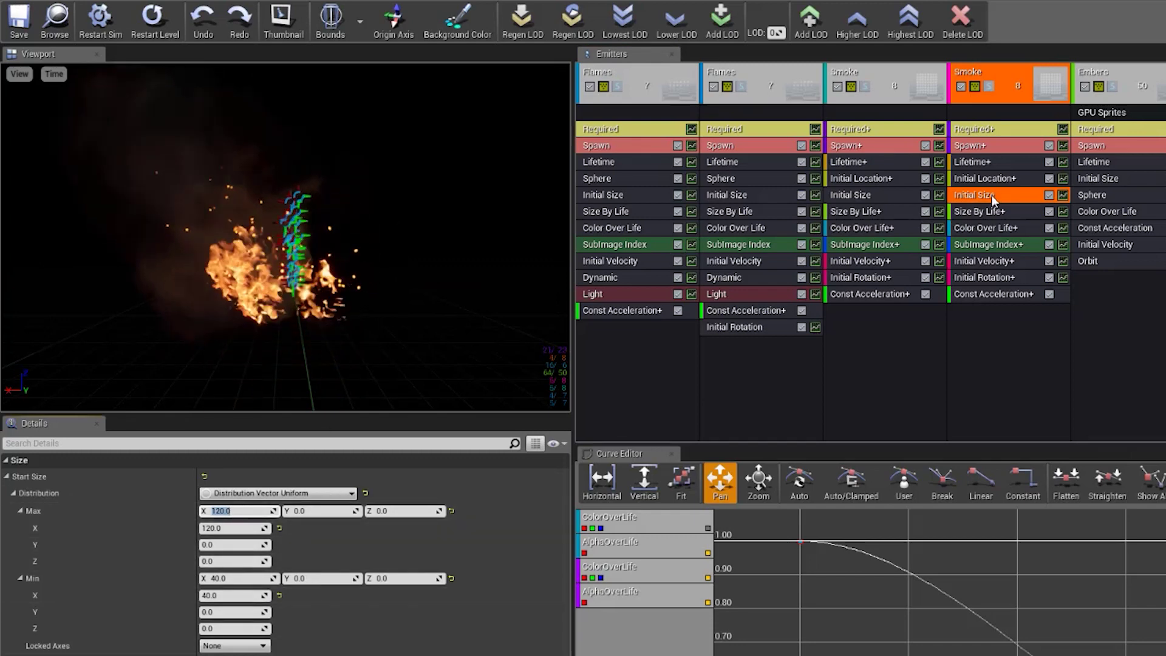
Step: Delete the shared duplicate of the Smoke emitter
click(1024, 78)
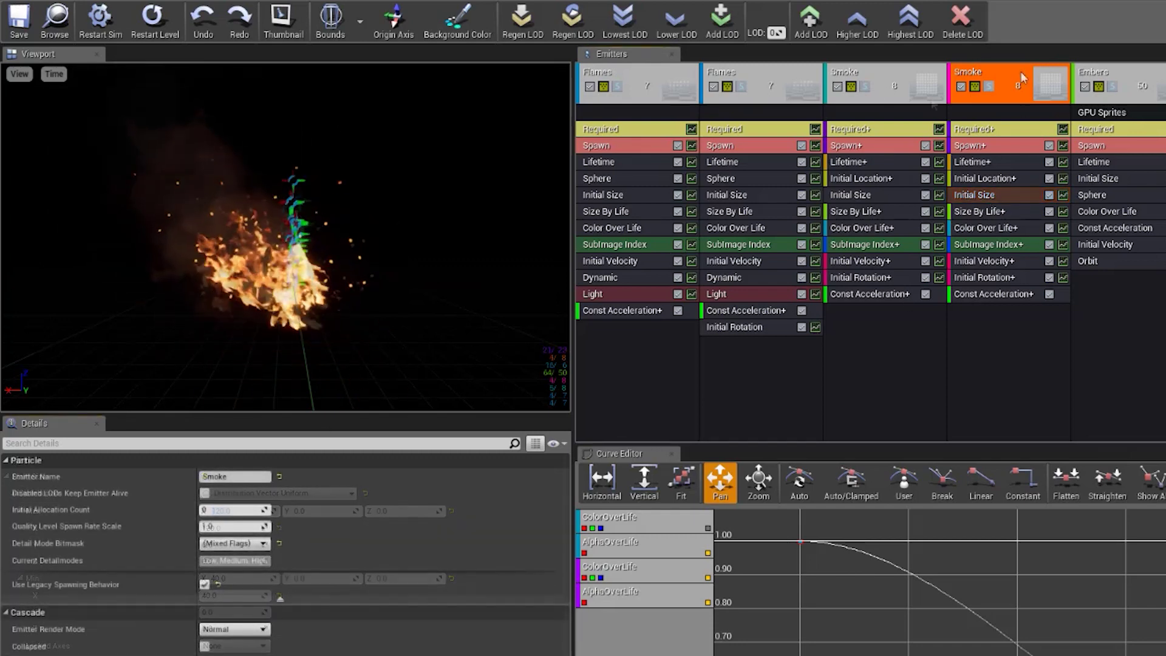
key(Delete)
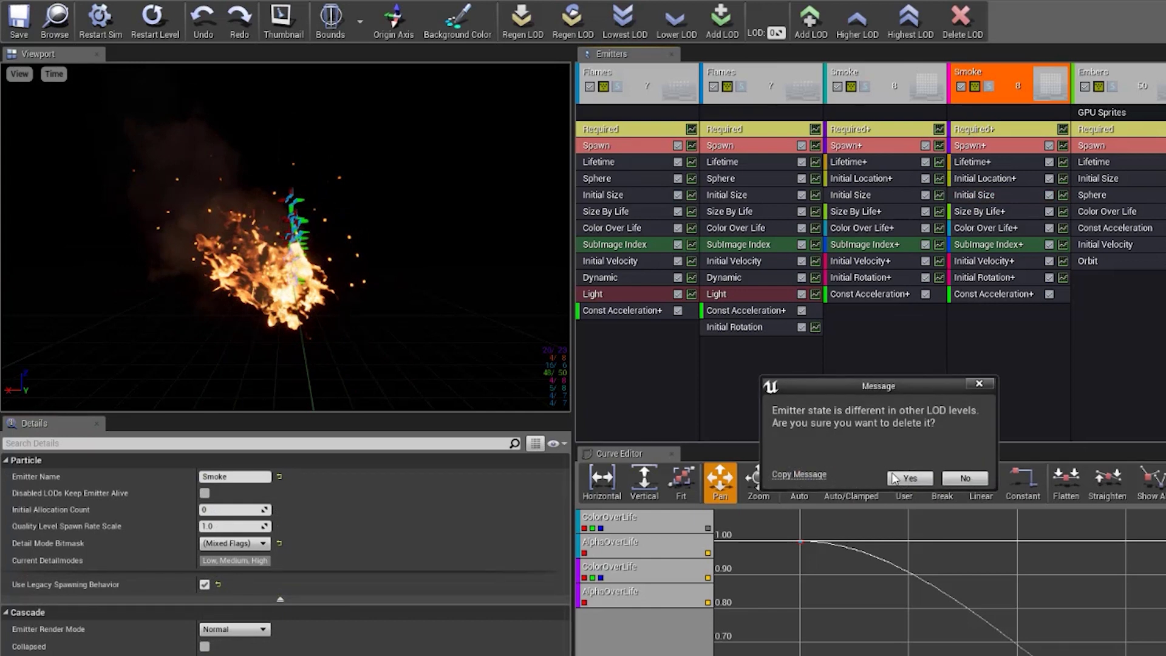
click(909, 478)
Step: Examine the delete, export and other emitter operations available for the Sparks, Embers and second Flames emitters
right_click(928, 81)
mouse_move(951, 86)
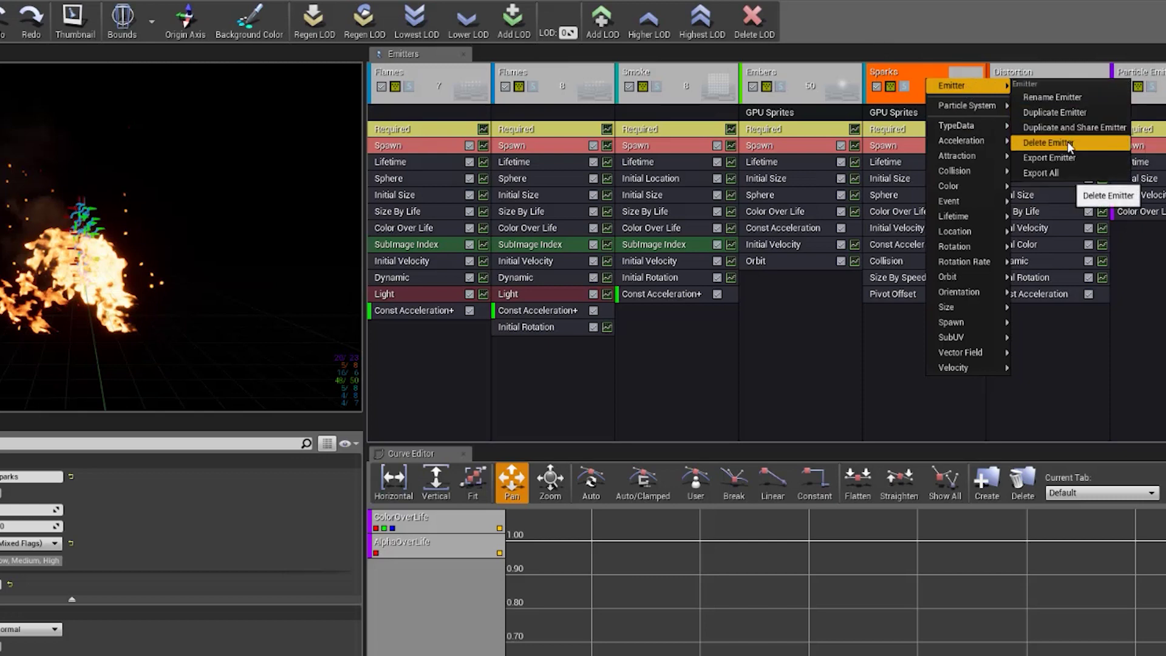
click(1071, 144)
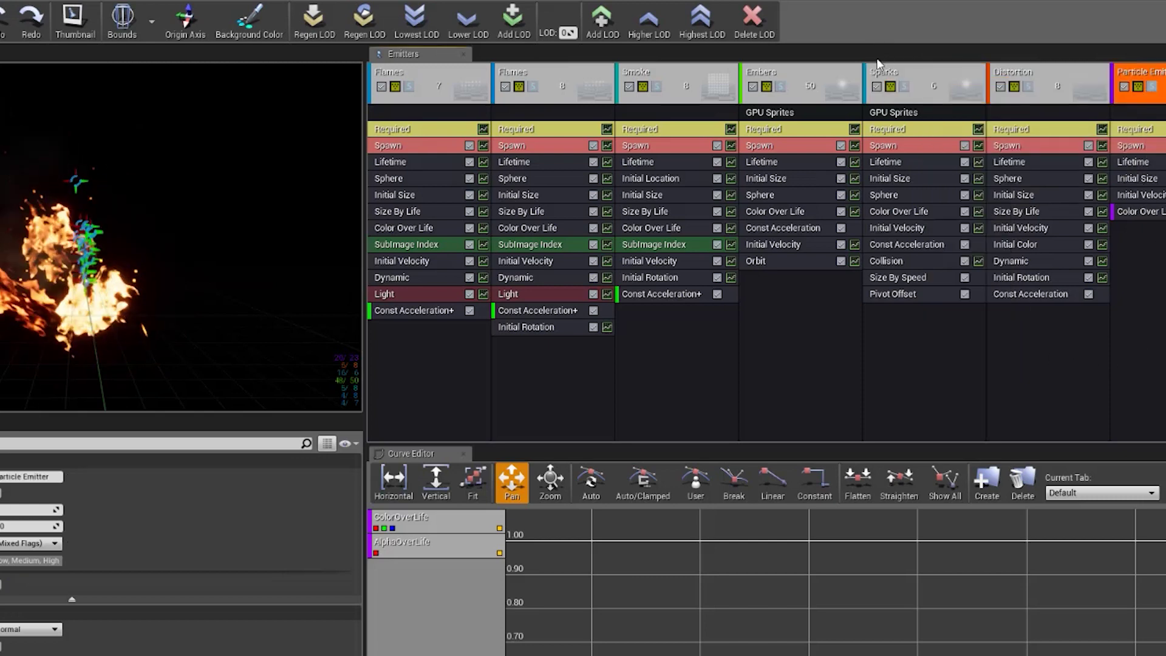
right_click(806, 80)
mouse_move(850, 87)
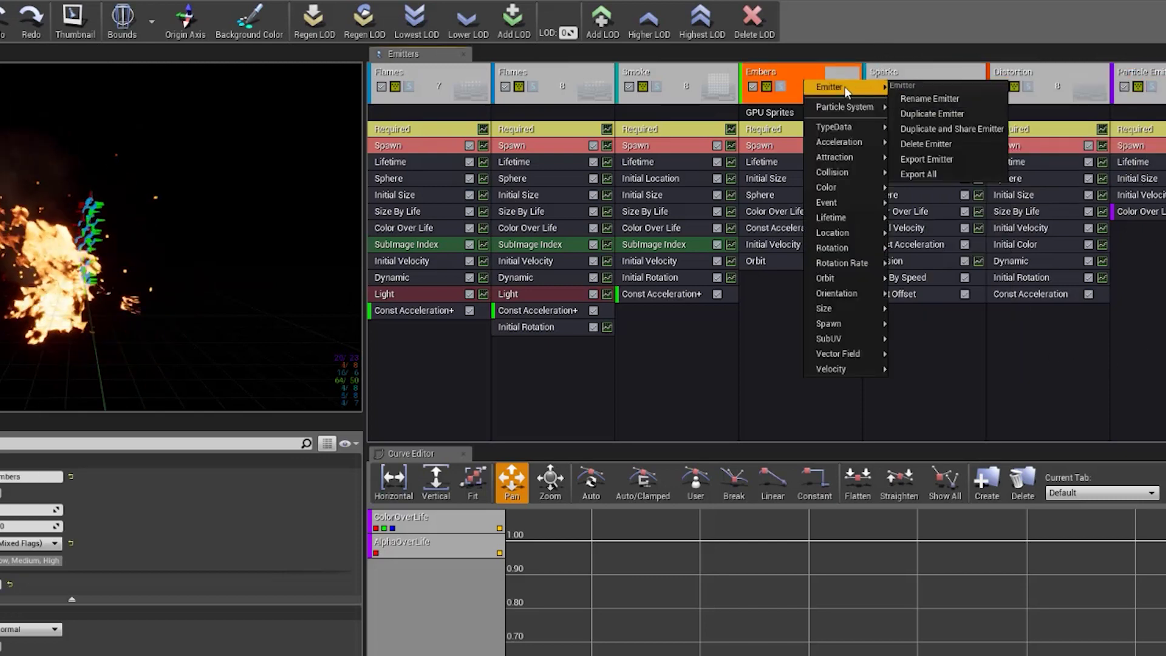
click(966, 159)
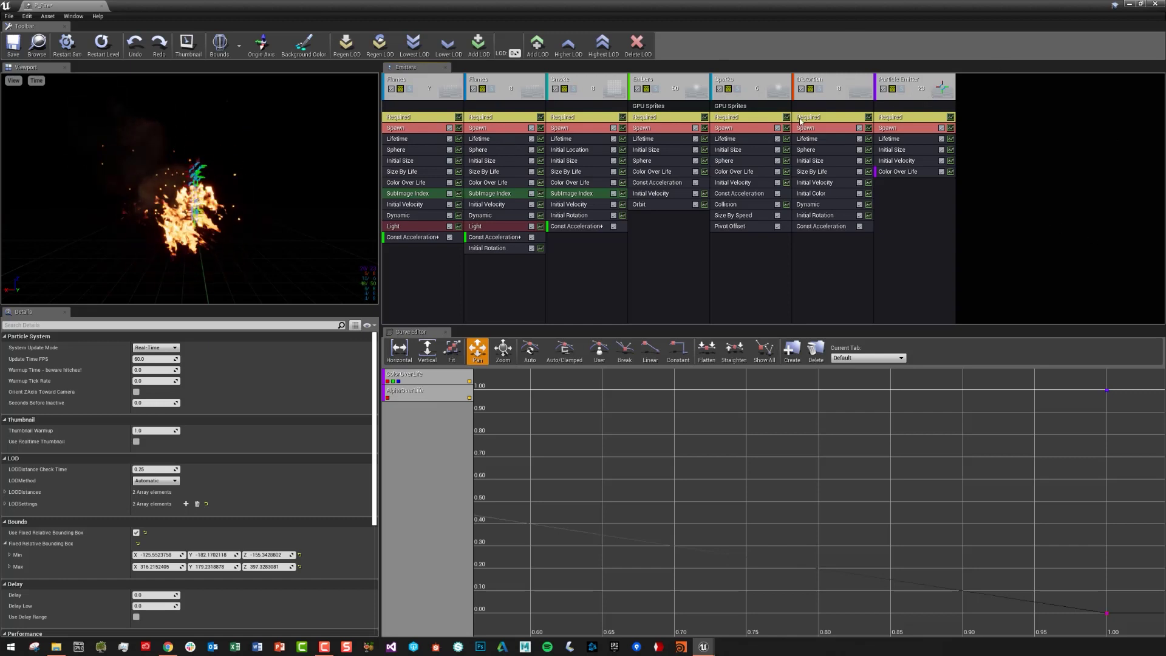
right_click(515, 86)
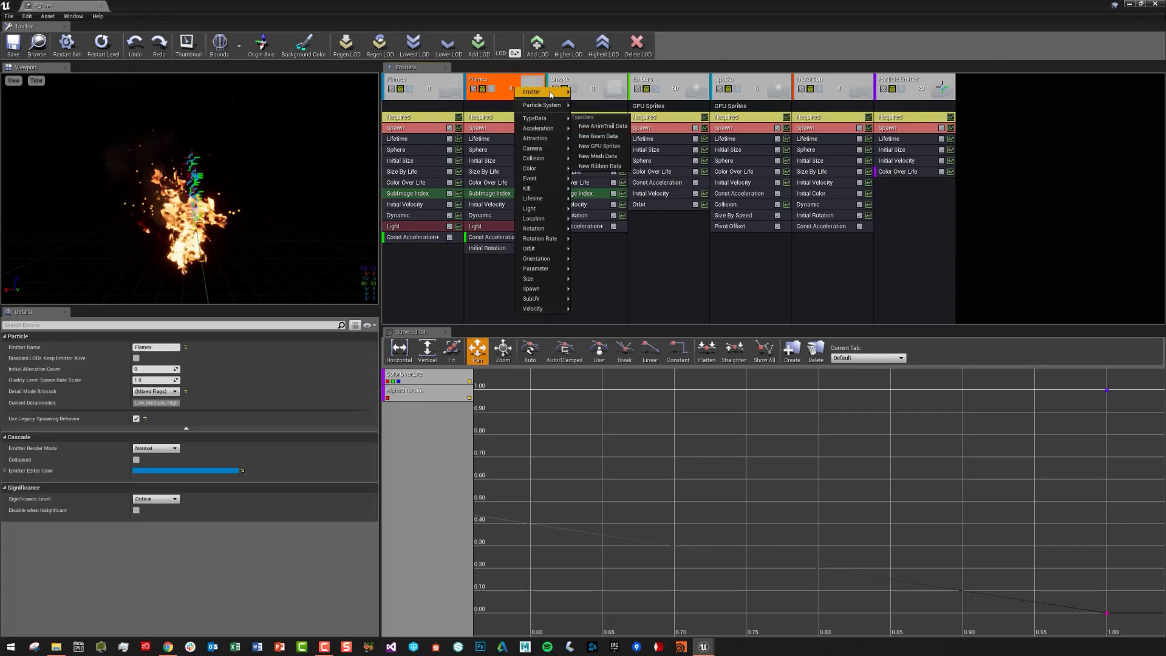
click(1097, 110)
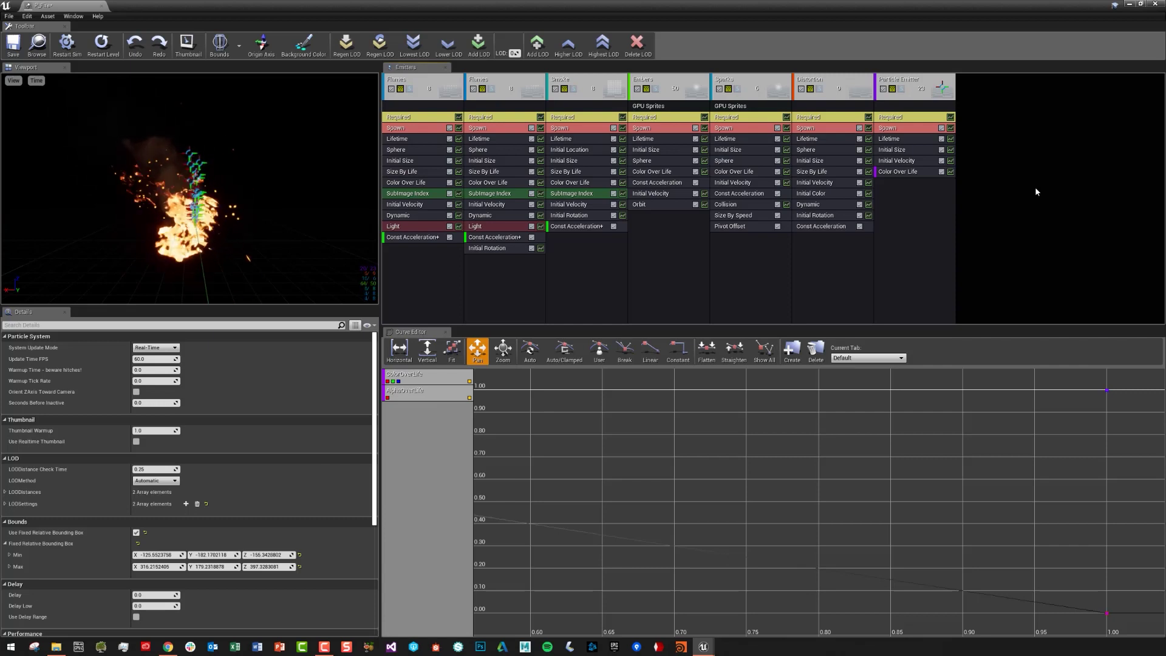
Step: Reopen the P_Fire particle system and open VFX_NewParticle from the Content folder alongside it in a maximized editor window
click(1159, 5)
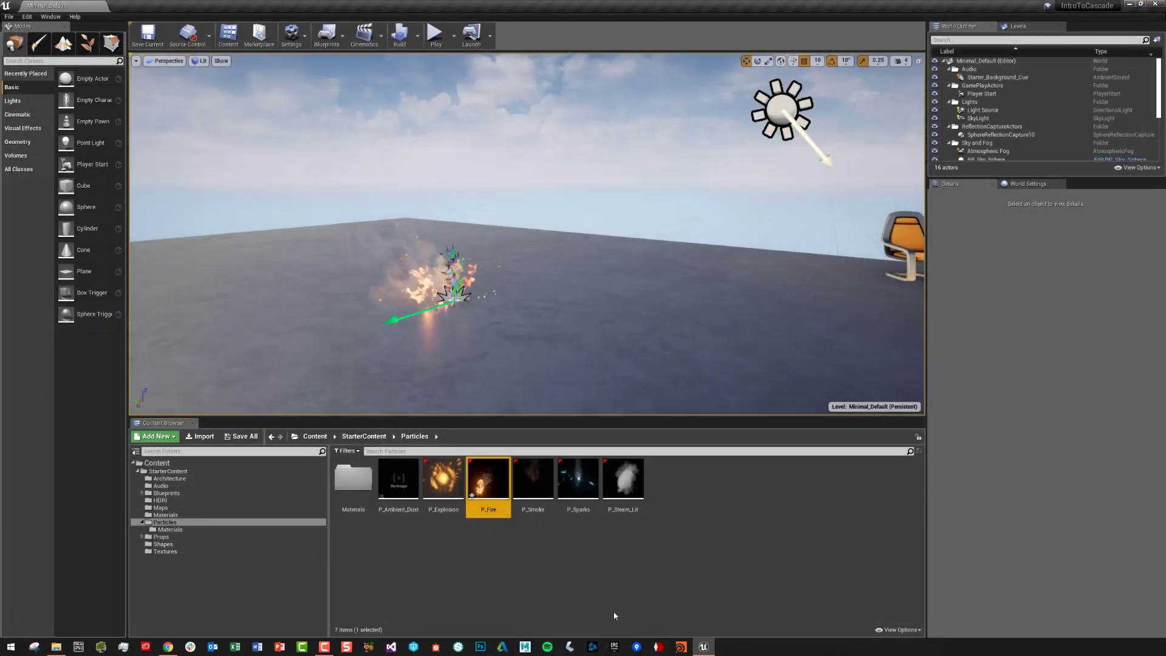
double_click(479, 481)
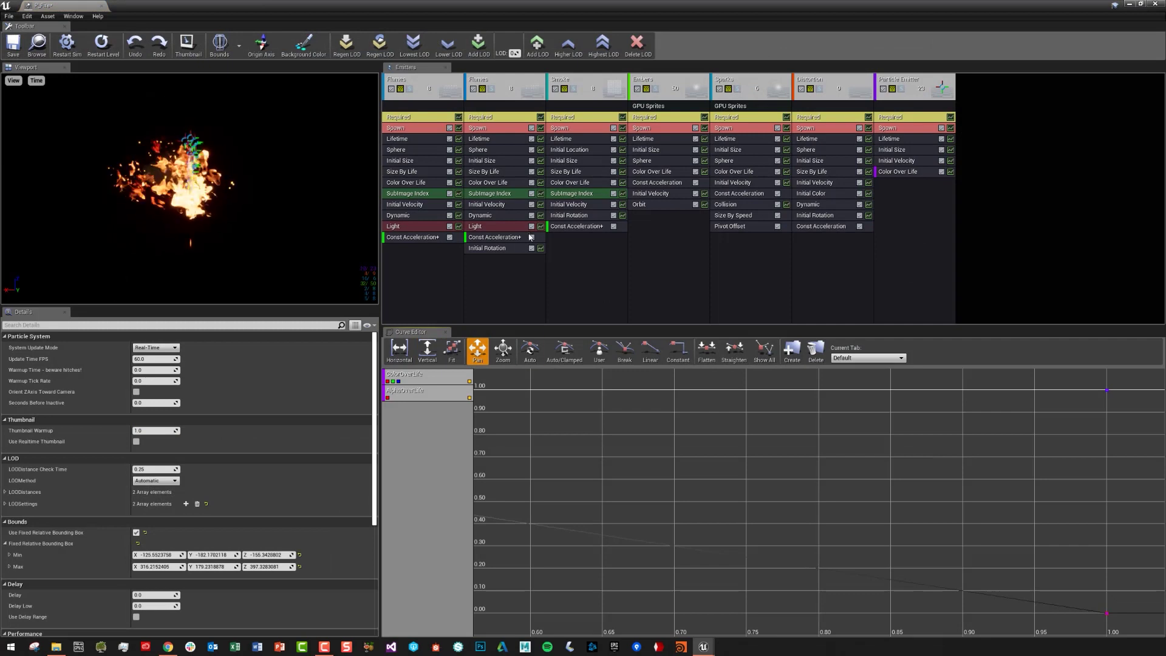
click(1131, 6)
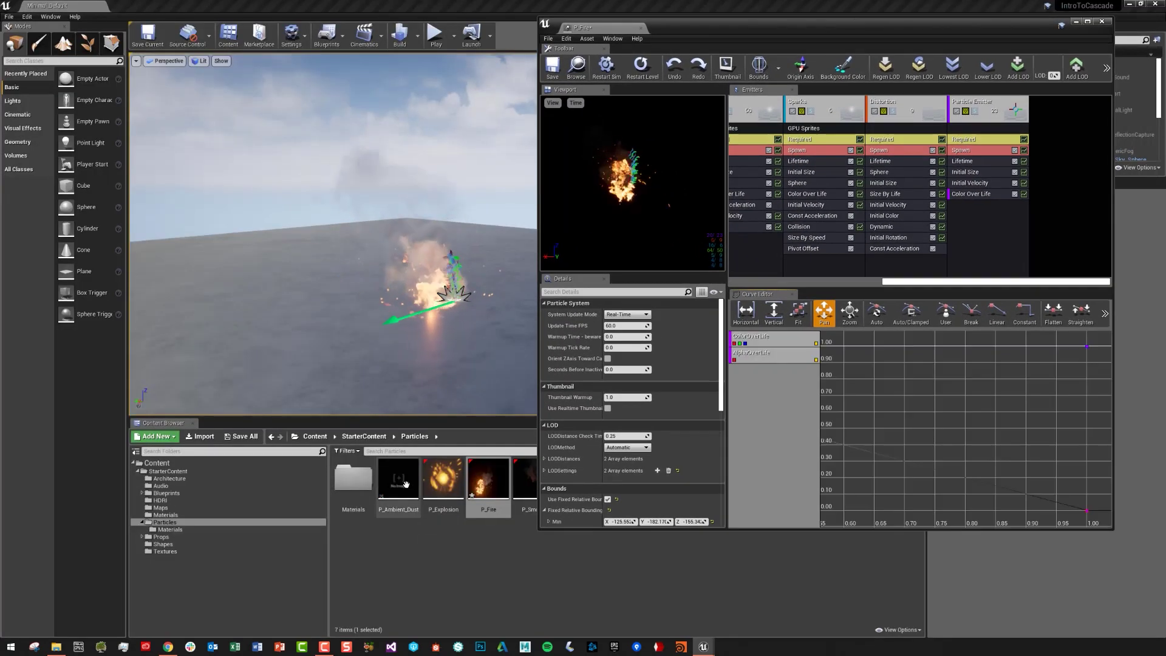
click(156, 472)
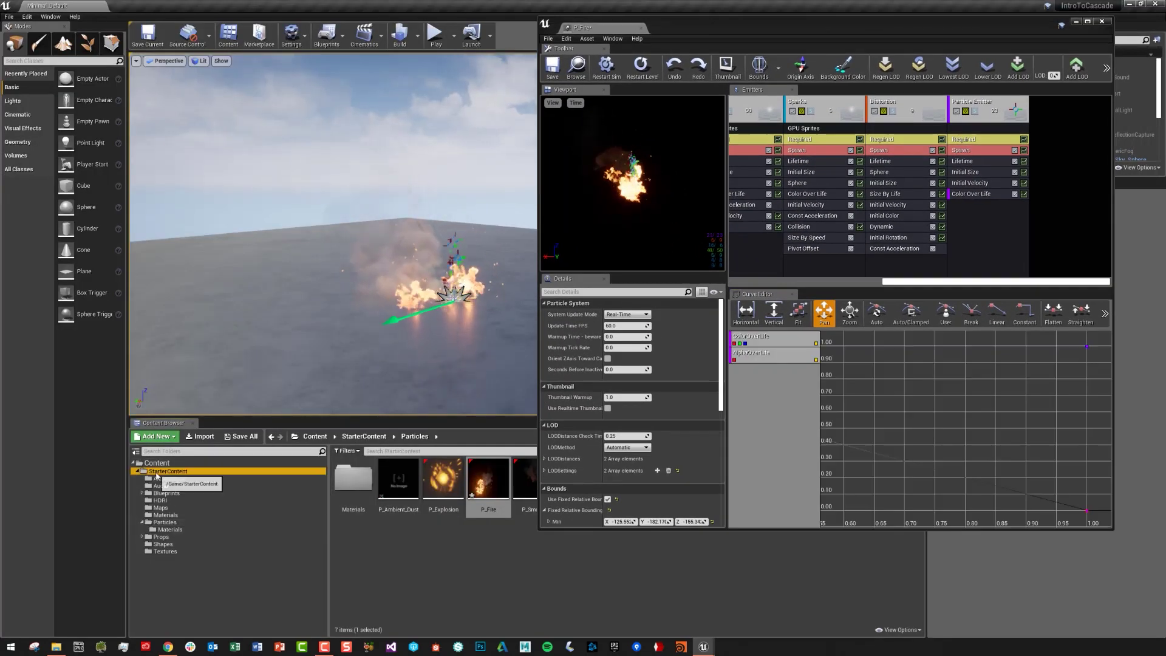
click(157, 462)
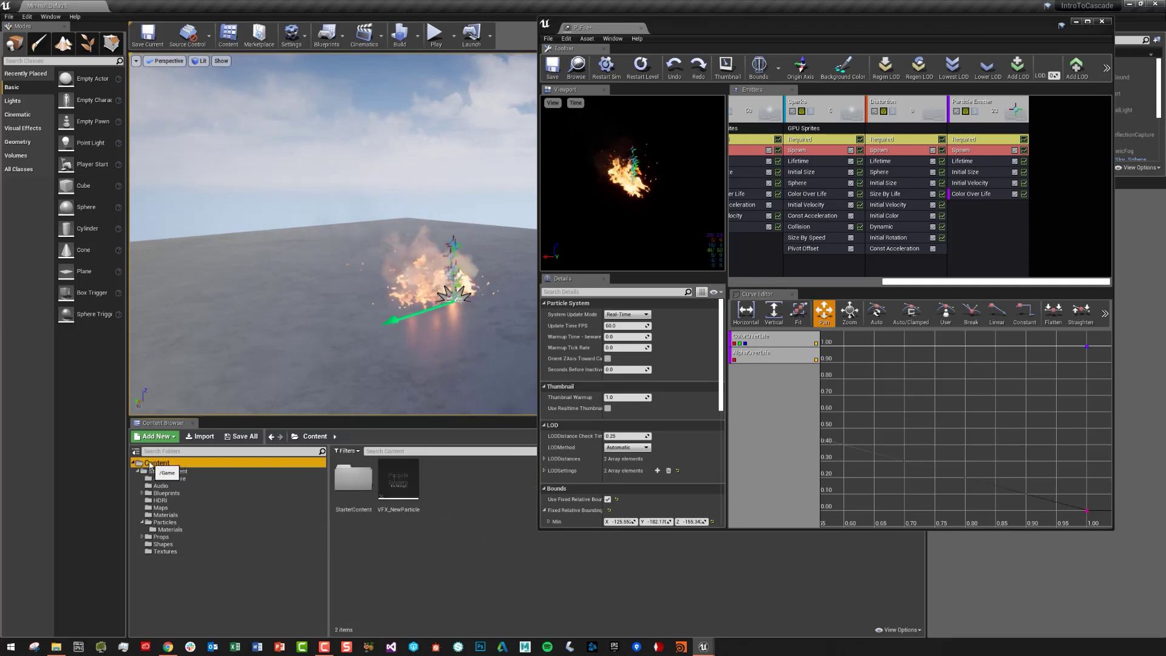
double_click(405, 492)
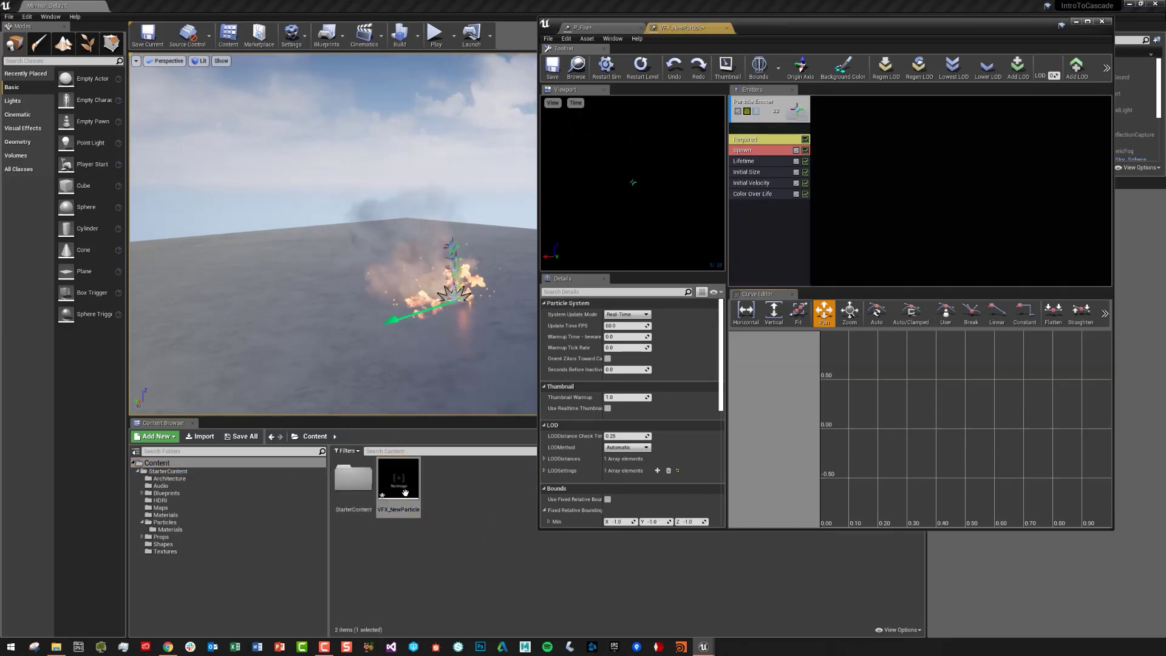
double_click(782, 24)
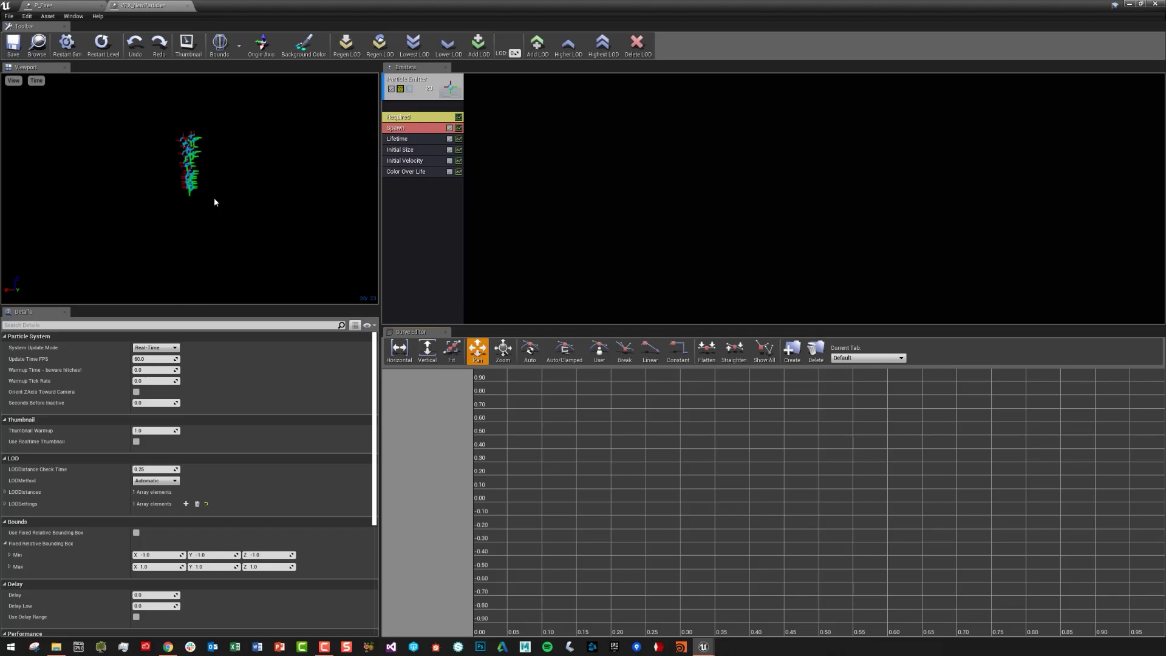
Step: Export the second Flames emitter from P_Fire to VFX_NewParticle, and delete the exported copy there
click(85, 5)
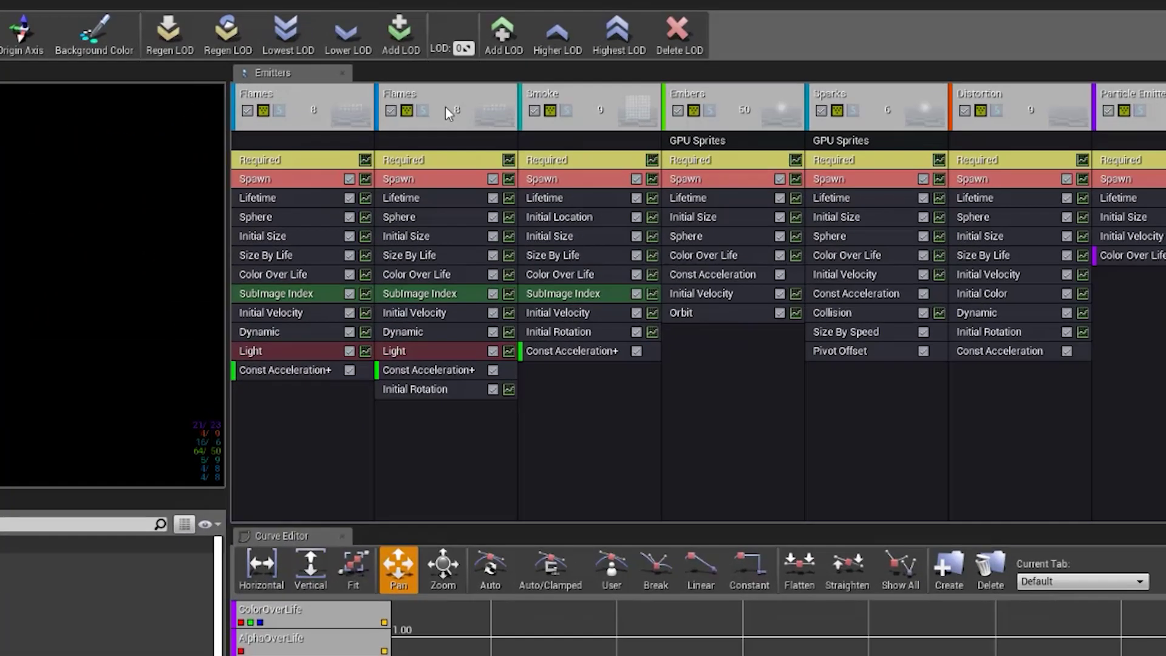
right_click(505, 90)
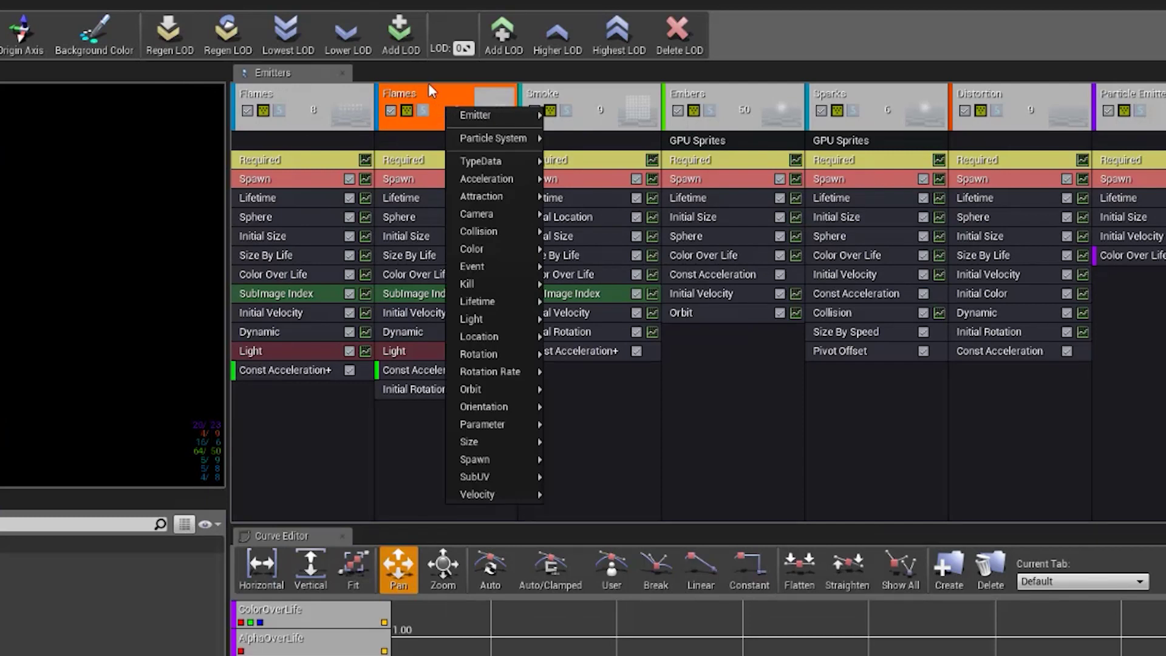
mouse_move(481, 115)
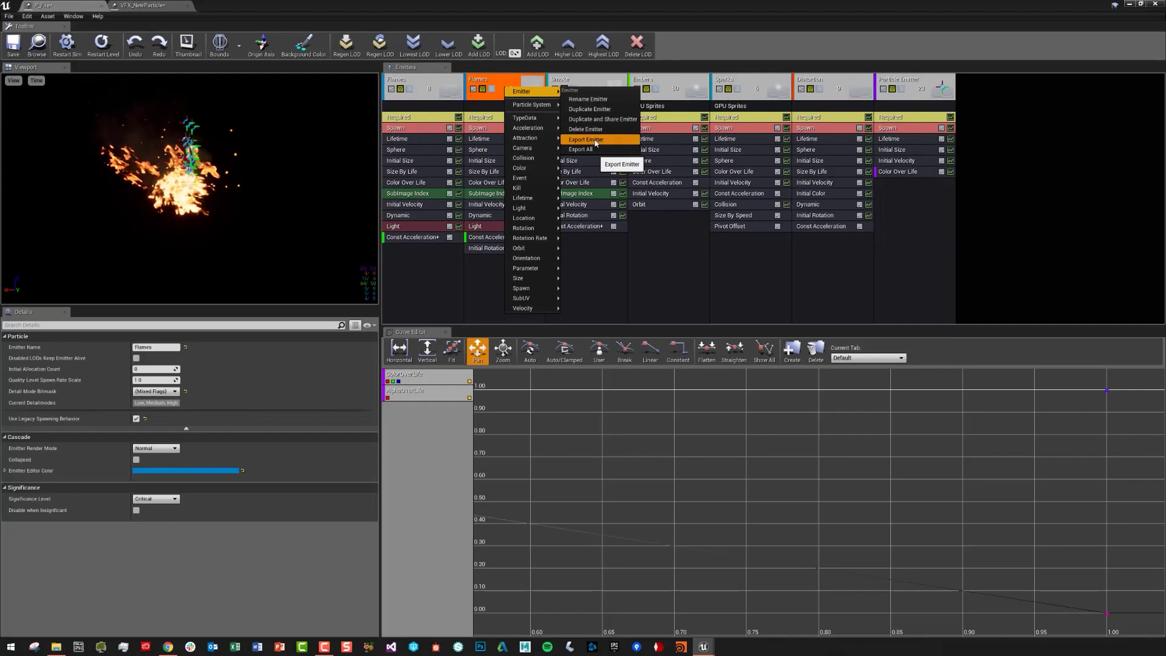
click(586, 139)
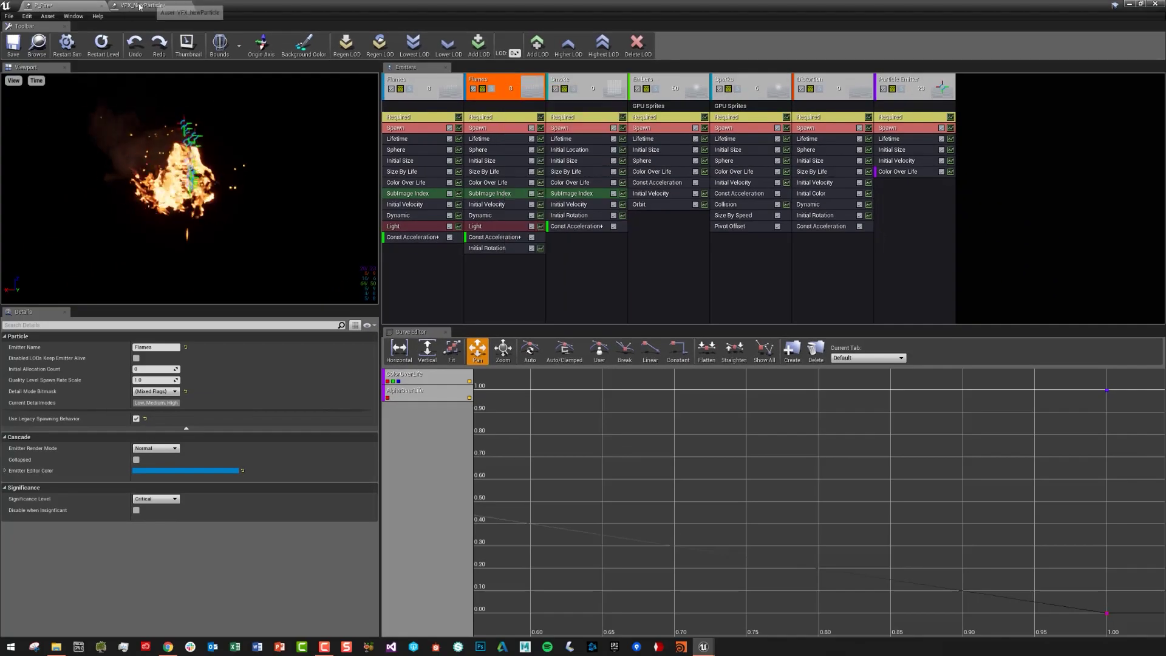
click(143, 5)
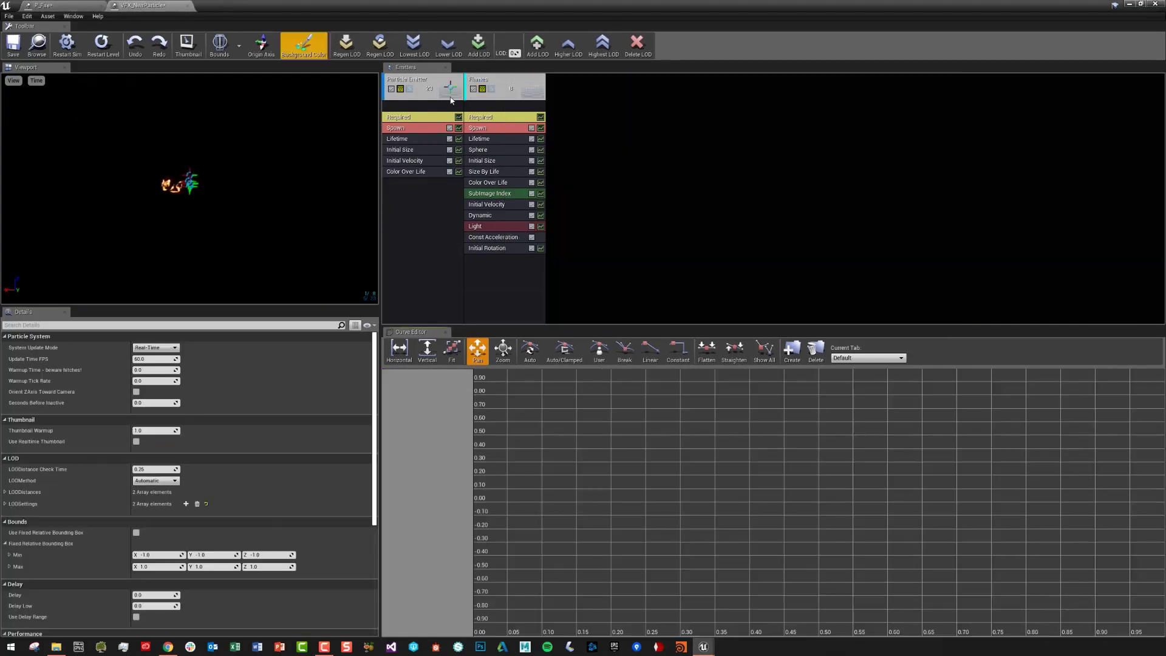
click(509, 87)
key(Delete)
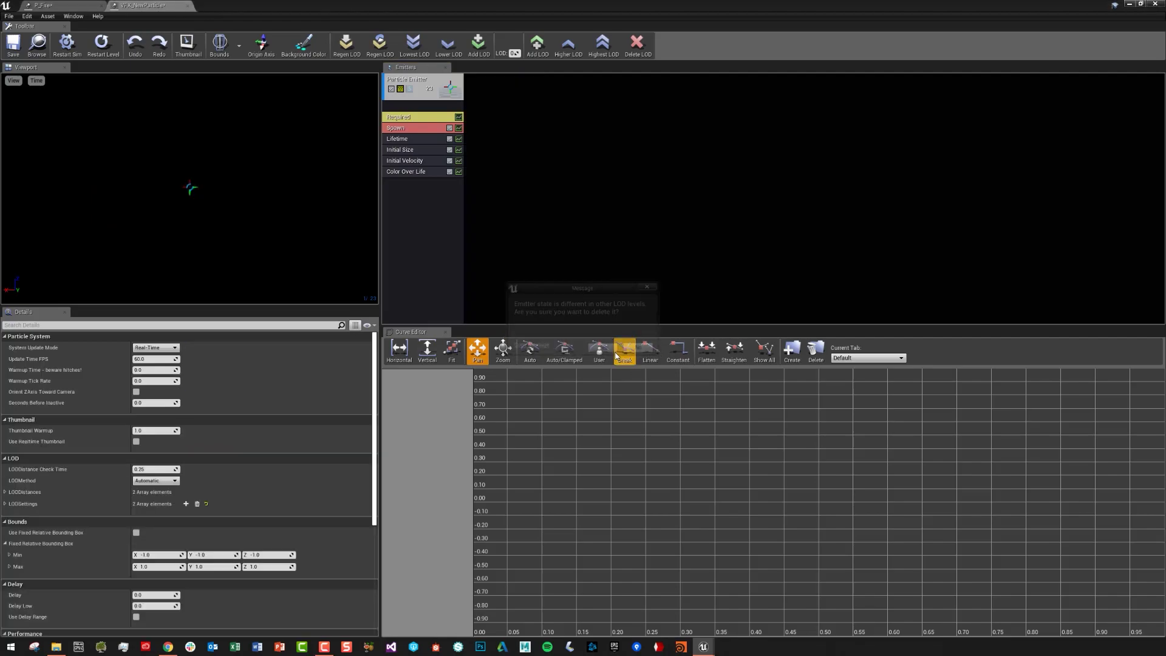
Step: Export all emitters of P_Fire to the VFX_NewParticle system
click(43, 6)
right_click(506, 81)
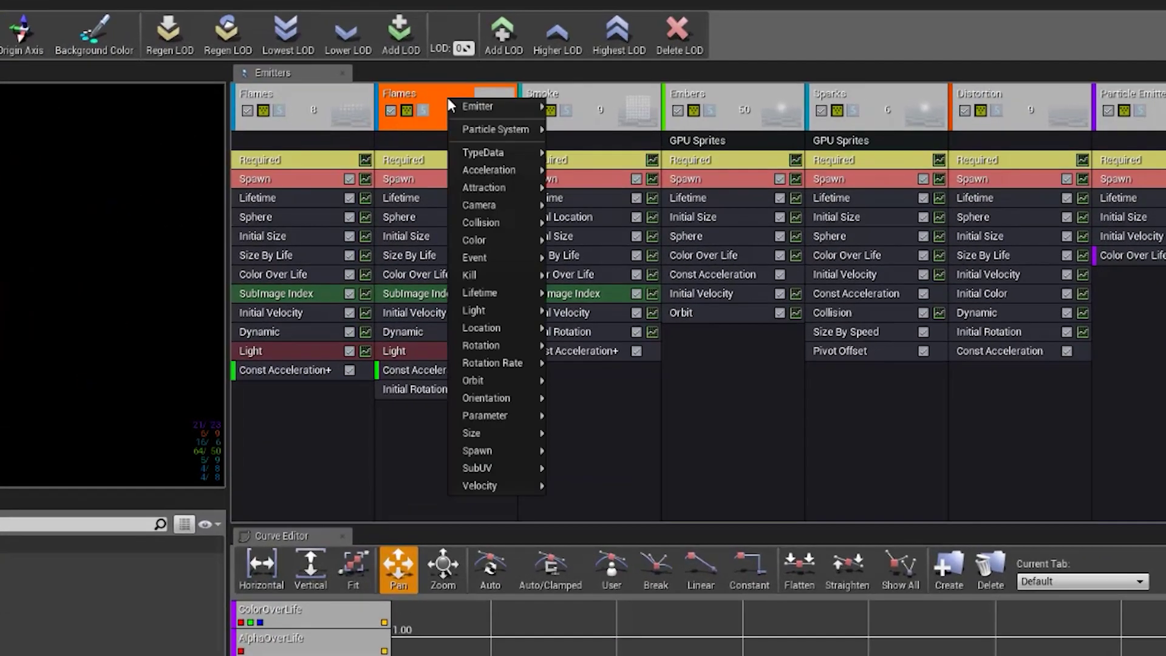
mouse_move(477, 106)
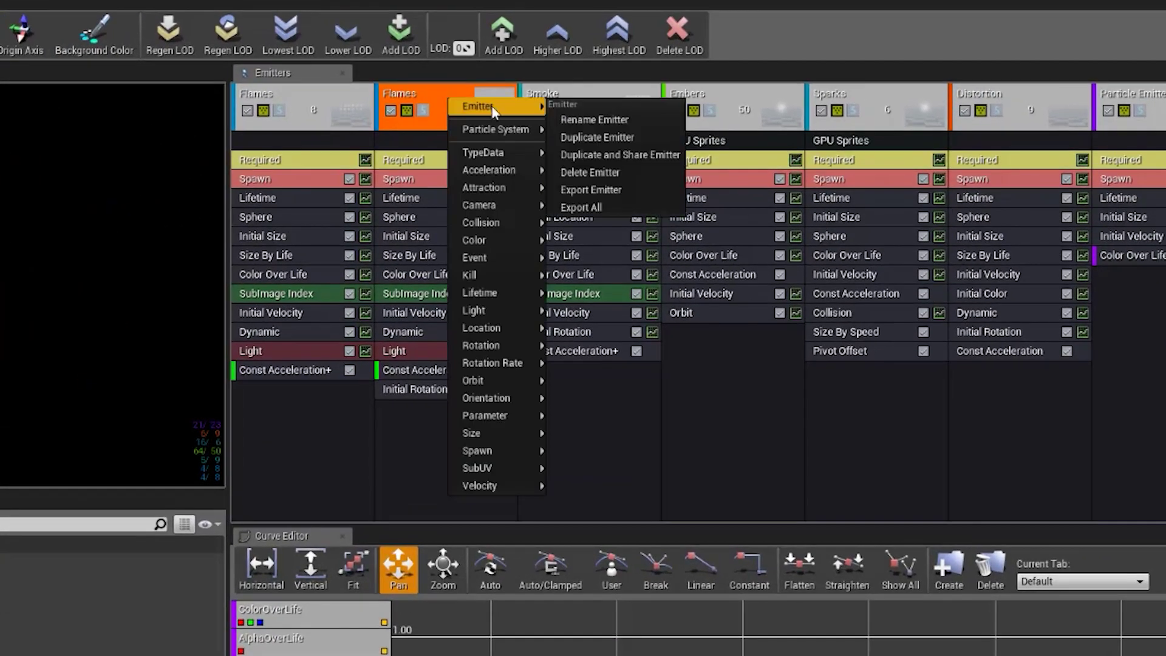
click(584, 207)
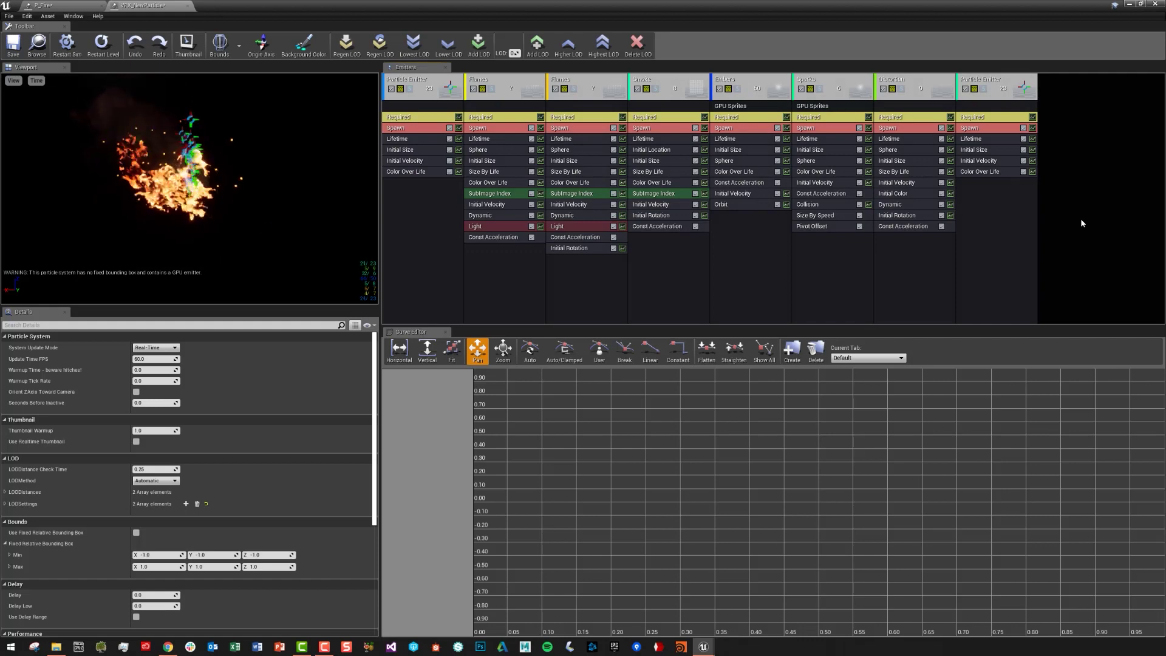
Step: Back in P_Fire, examine the particle system operations available from the Sparks emitter and that emitter's detail properties
click(419, 79)
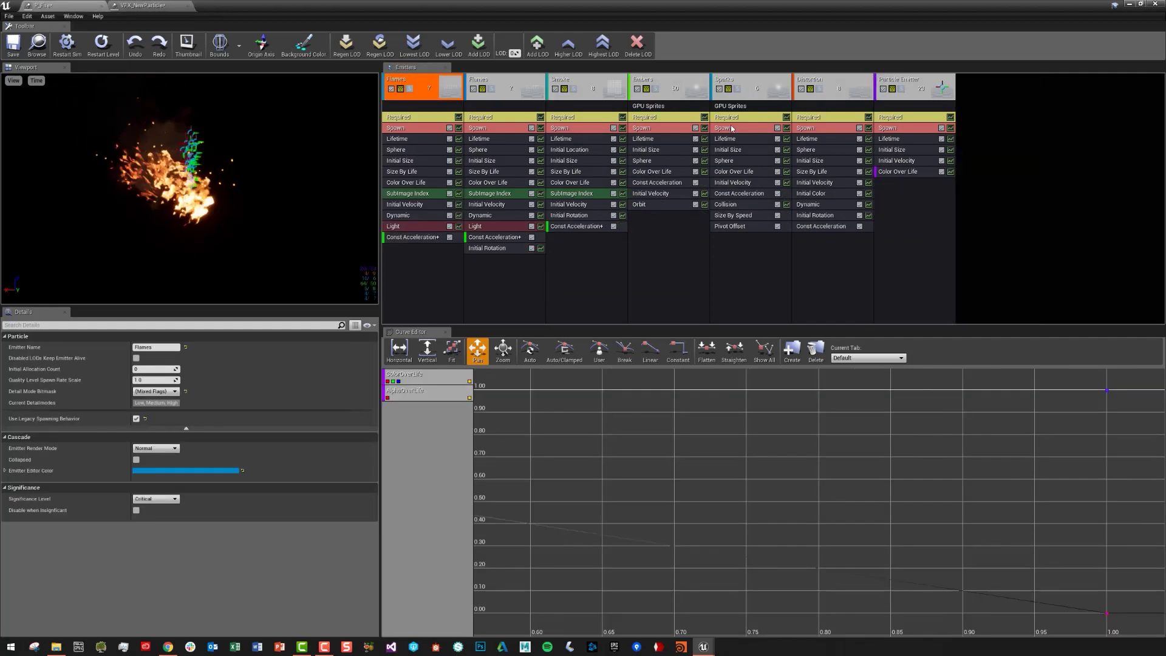
key(Delete)
right_click(751, 84)
mouse_move(763, 86)
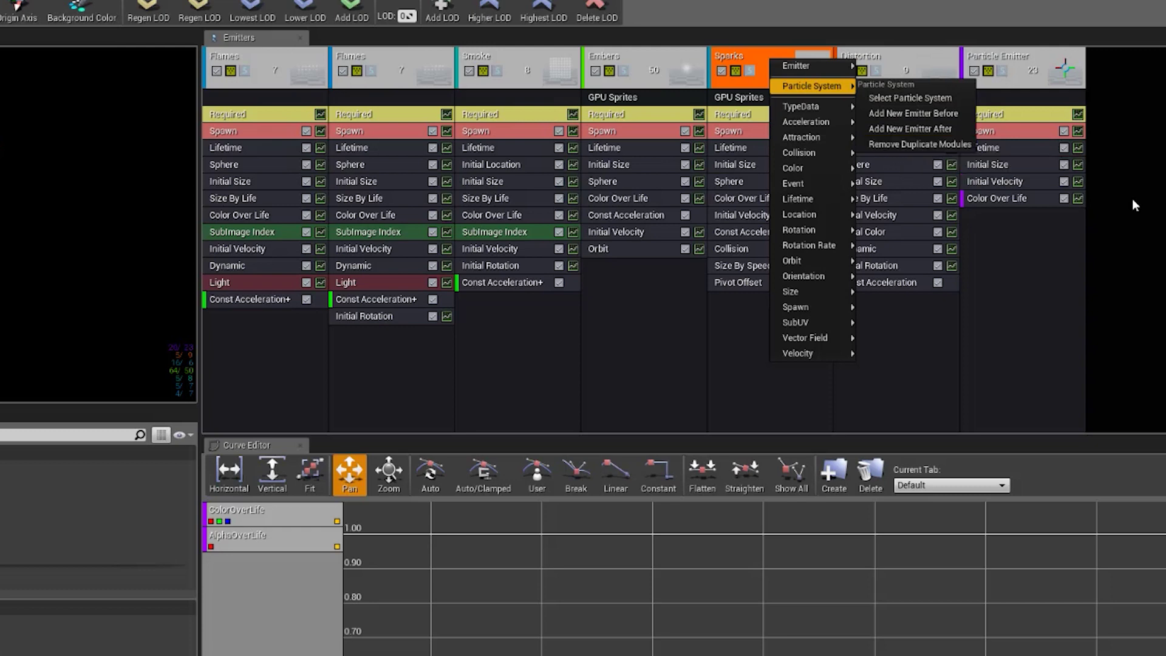
click(702, 373)
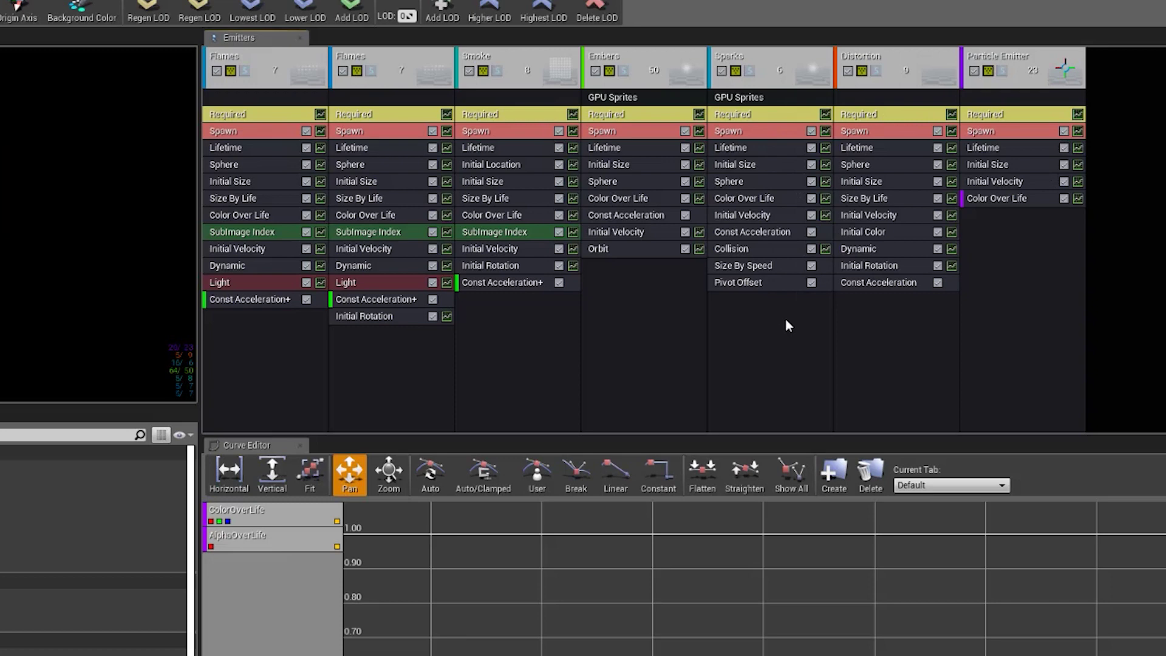
click(732, 345)
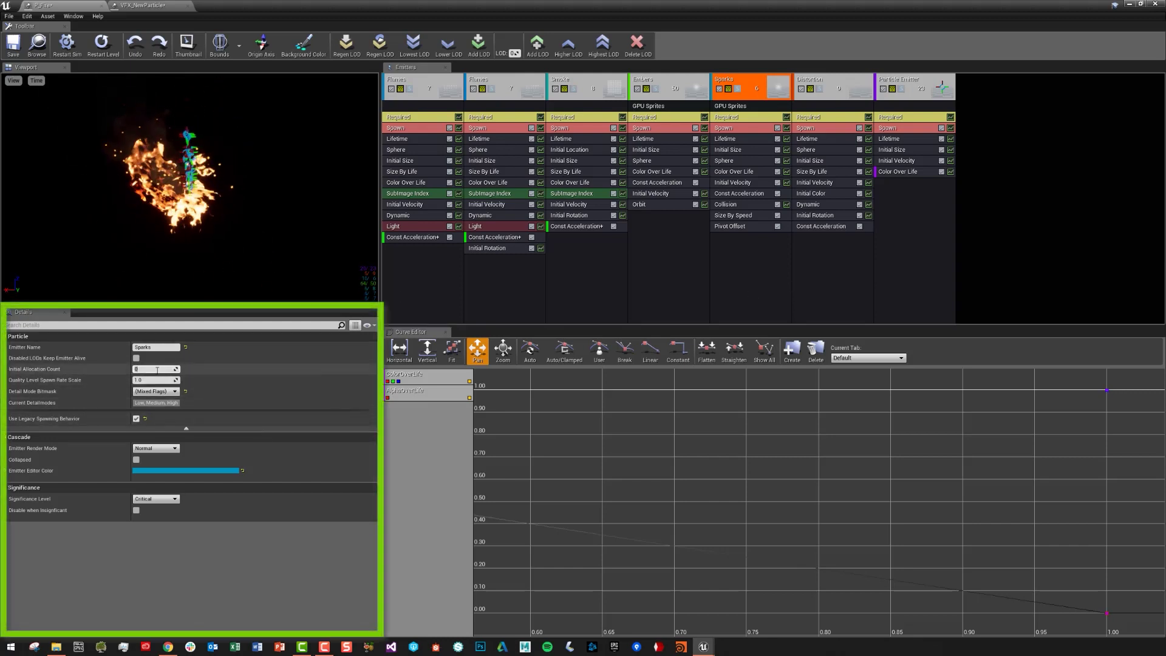
click(136, 368)
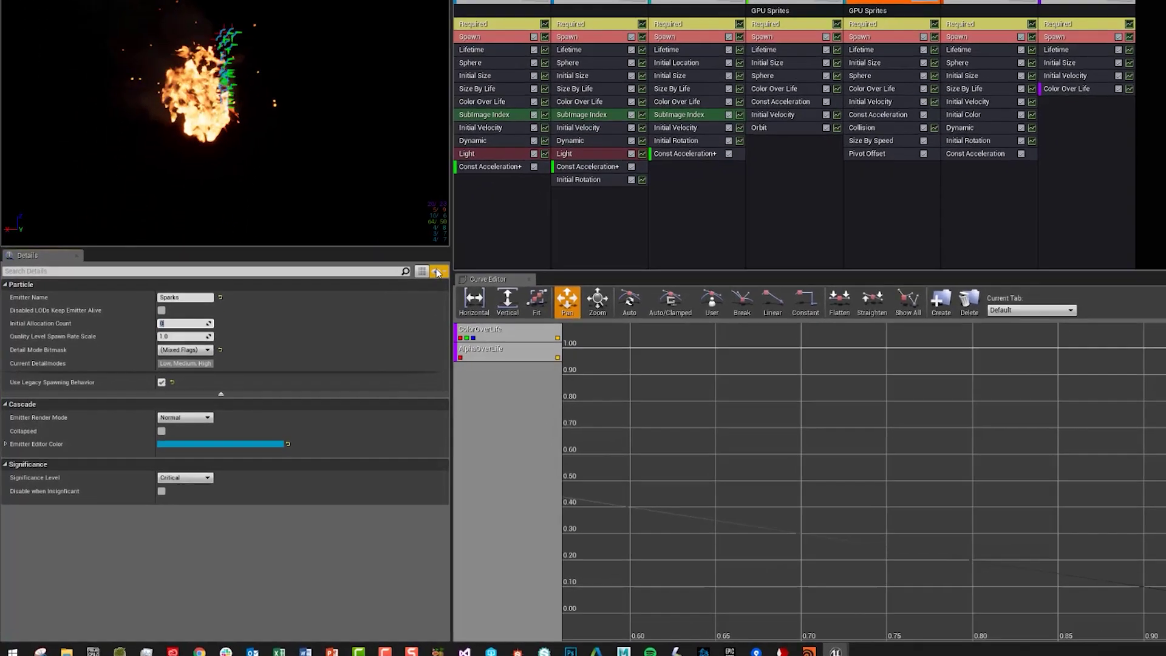
Step: Show only the modified properties for the Sparks emitter and for the second Flames emitter's Required module
click(369, 326)
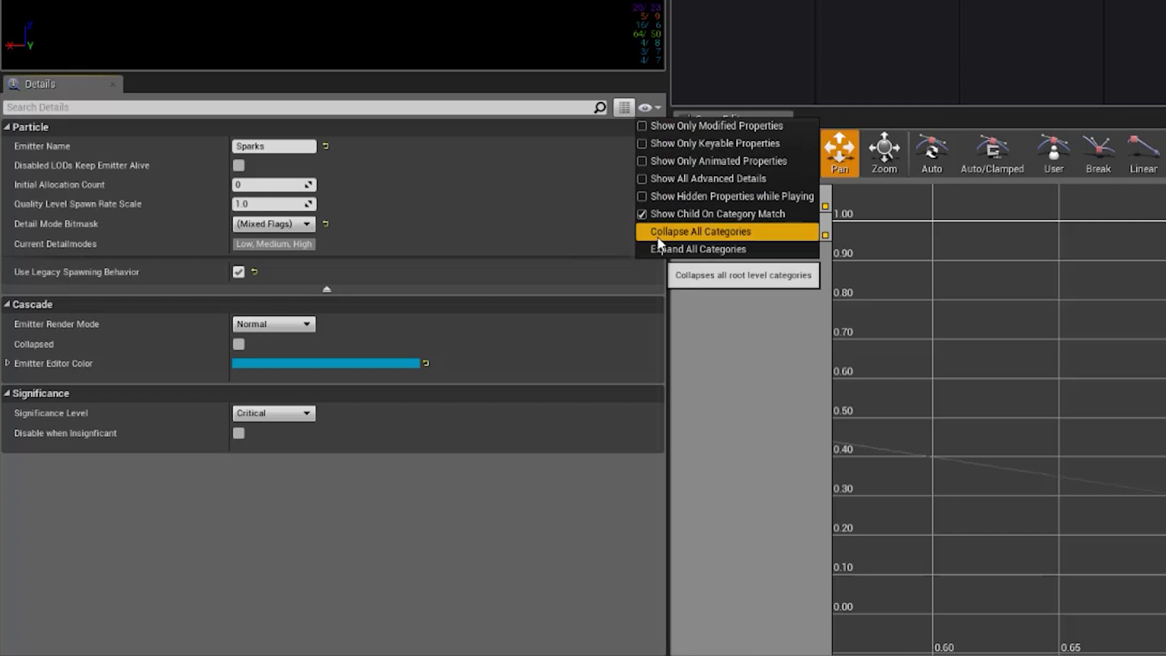
click(642, 127)
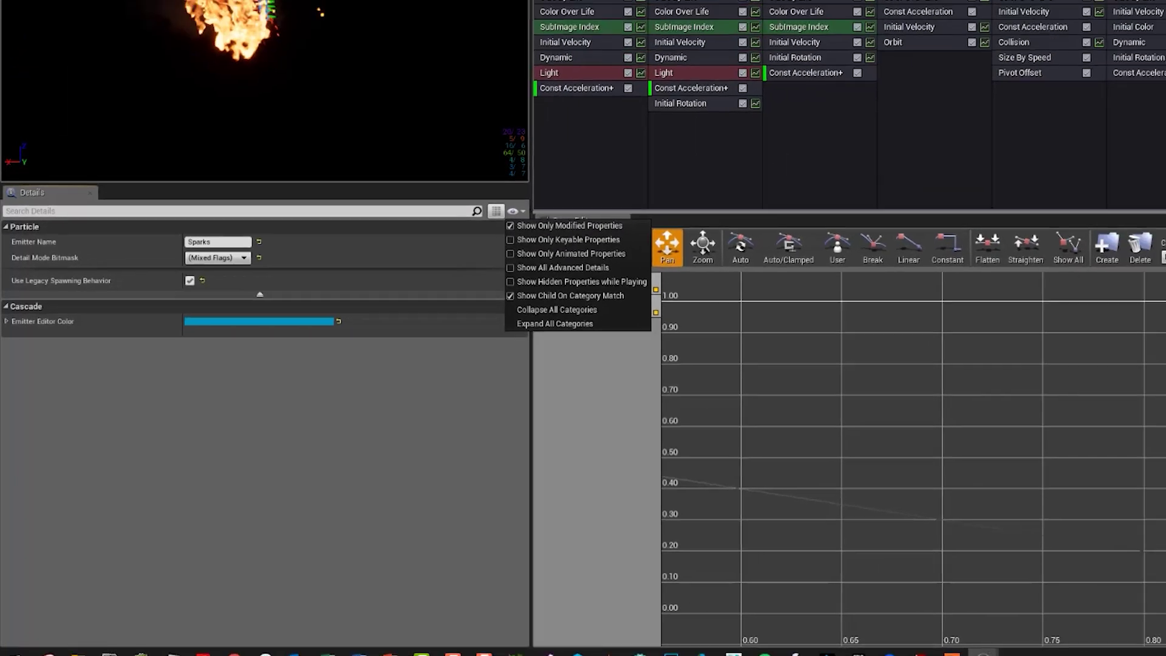
click(500, 118)
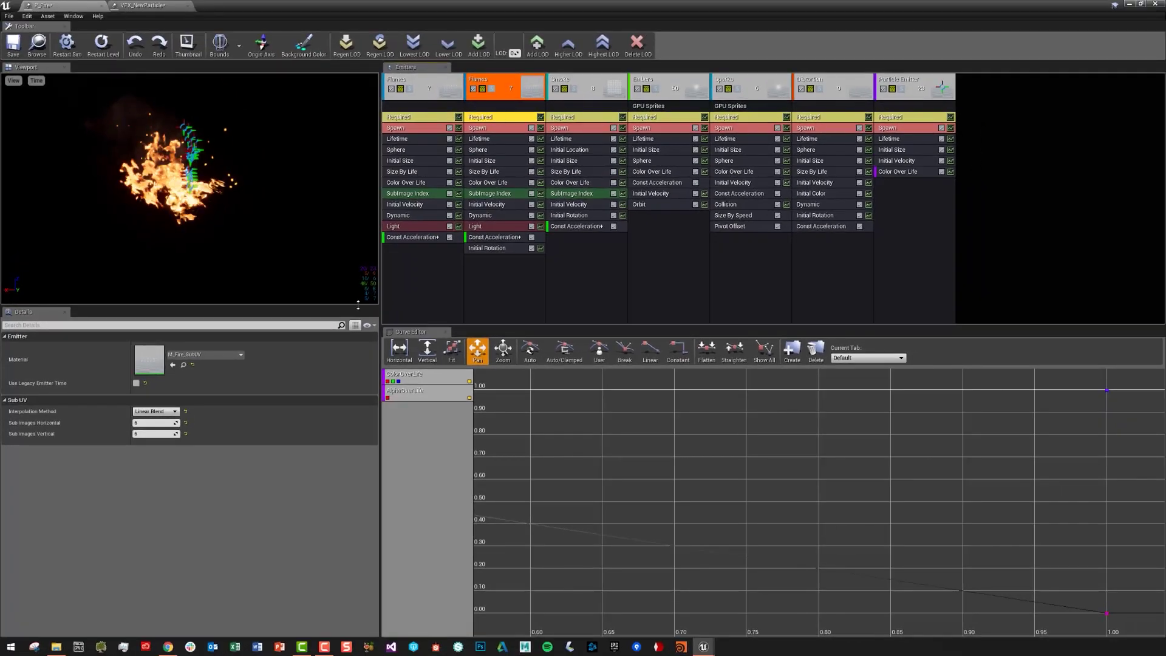
Step: Turn off the modified-only filter and examine the complete property list of the second Flames emitter's Required module
click(369, 325)
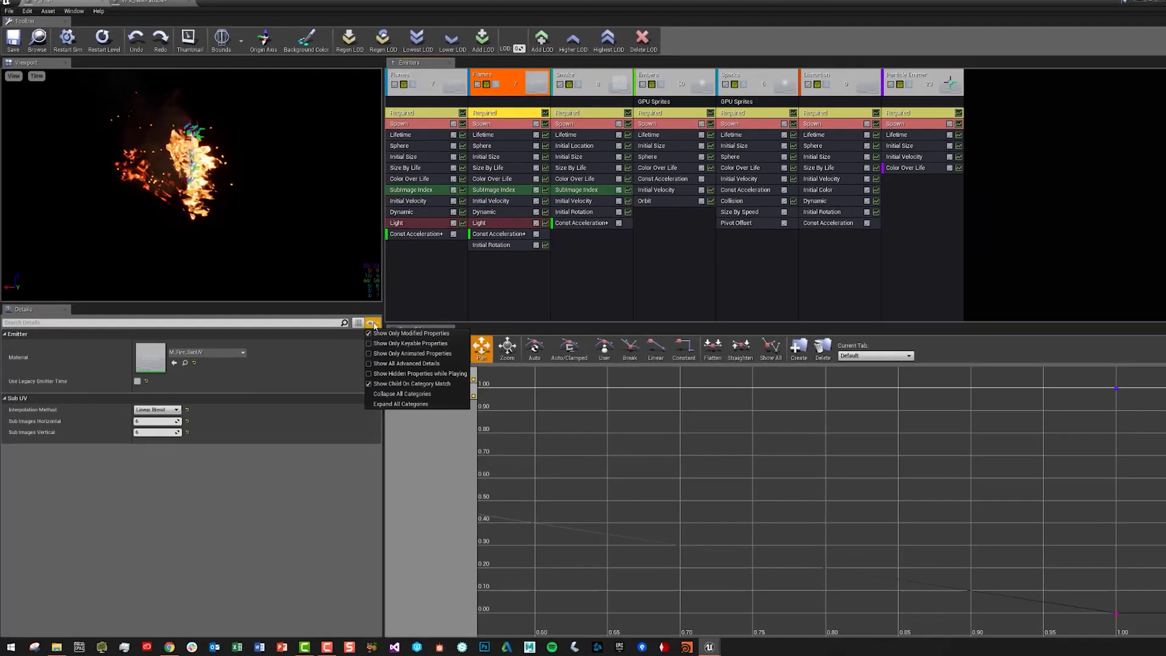
click(388, 335)
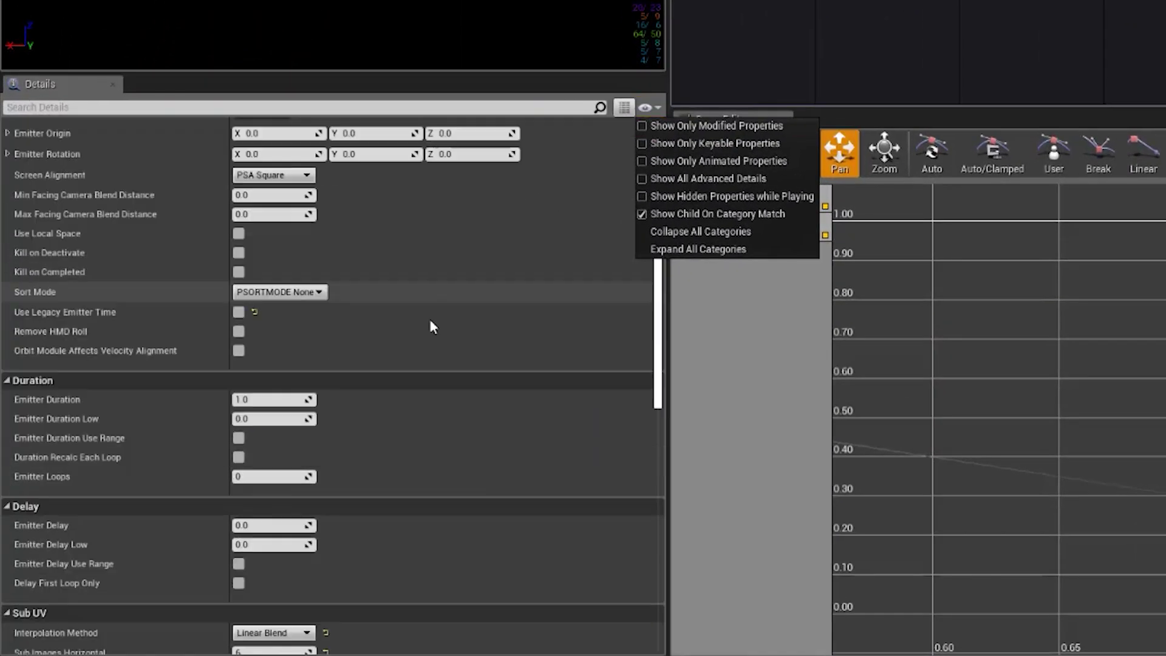
scroll(424, 281, down, 6)
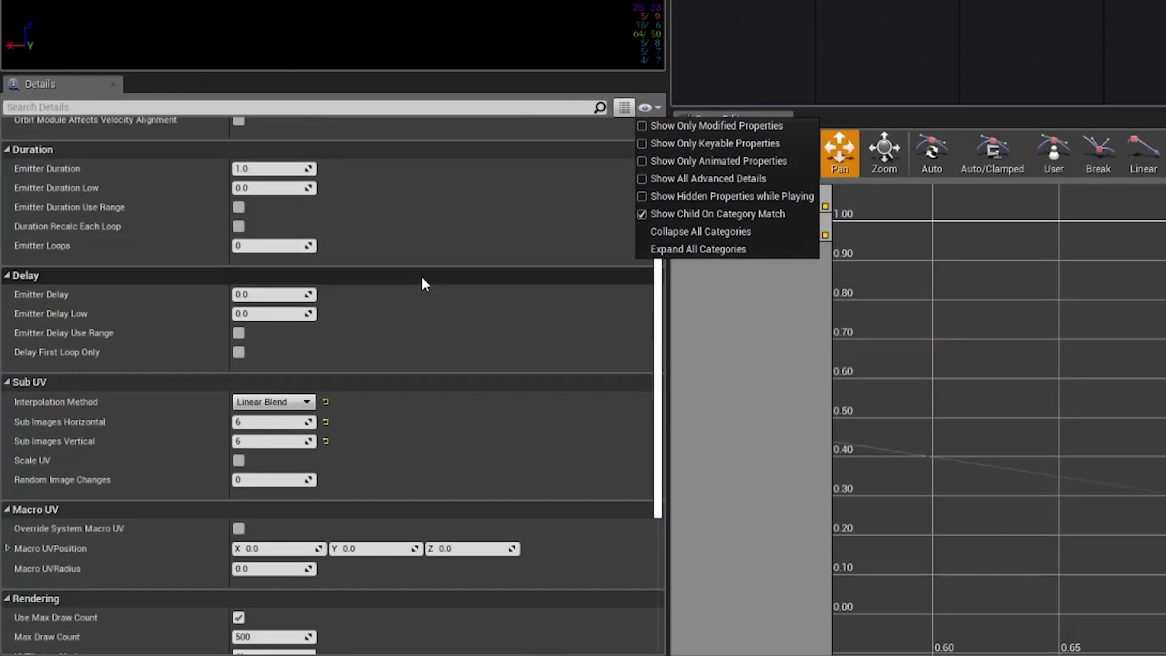
scroll(417, 278, up, 6)
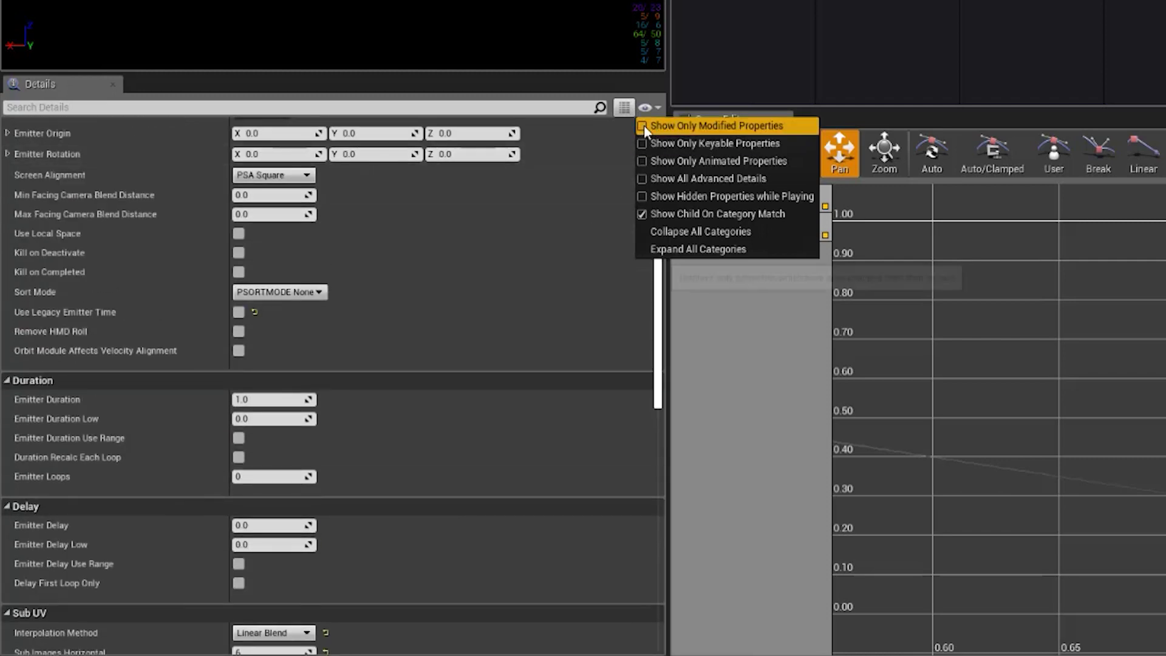
Step: Compare the Required module's modified-only properties with its unfiltered list, leaving the modified-only filter off
click(644, 126)
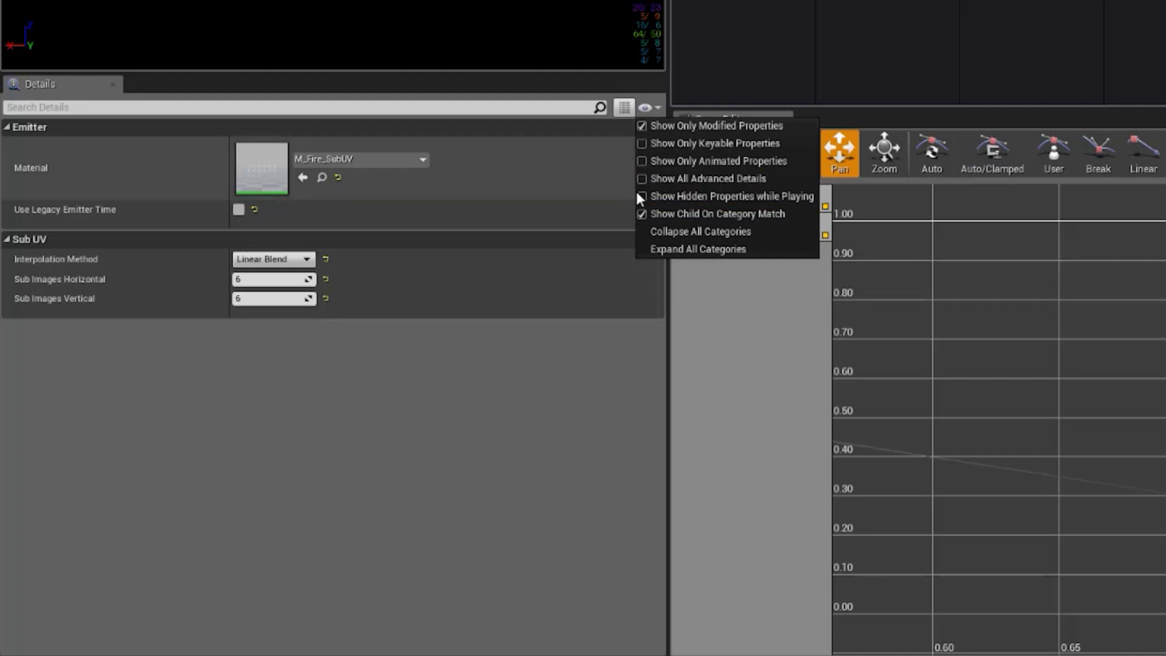
click(638, 128)
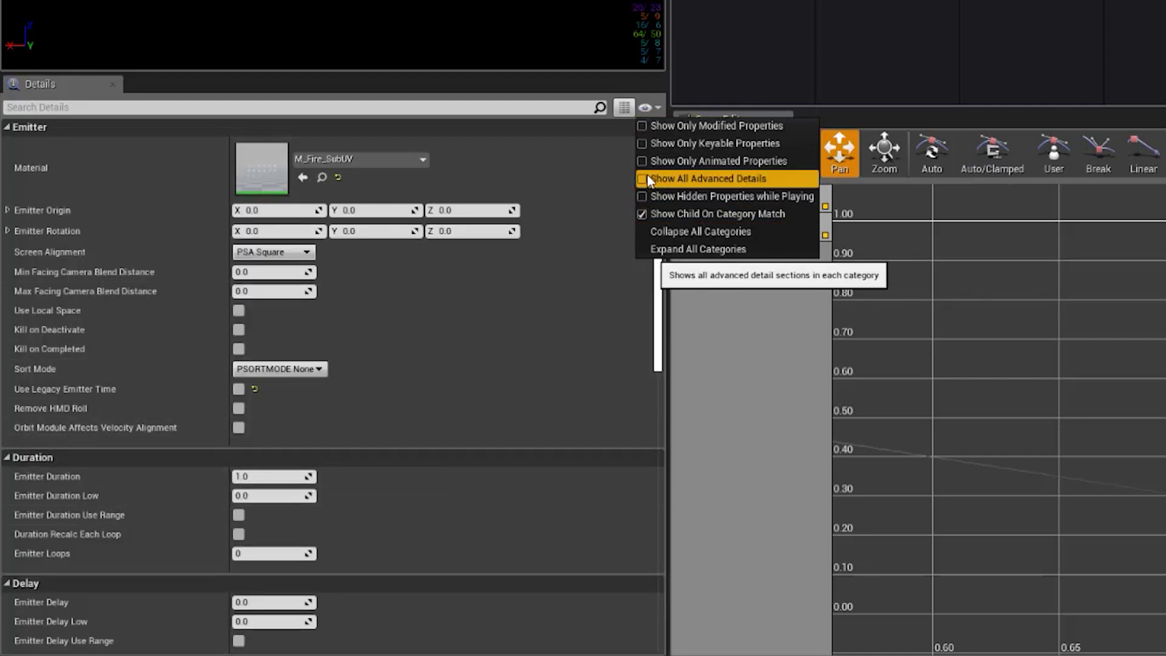
scroll(370, 440, down, 15)
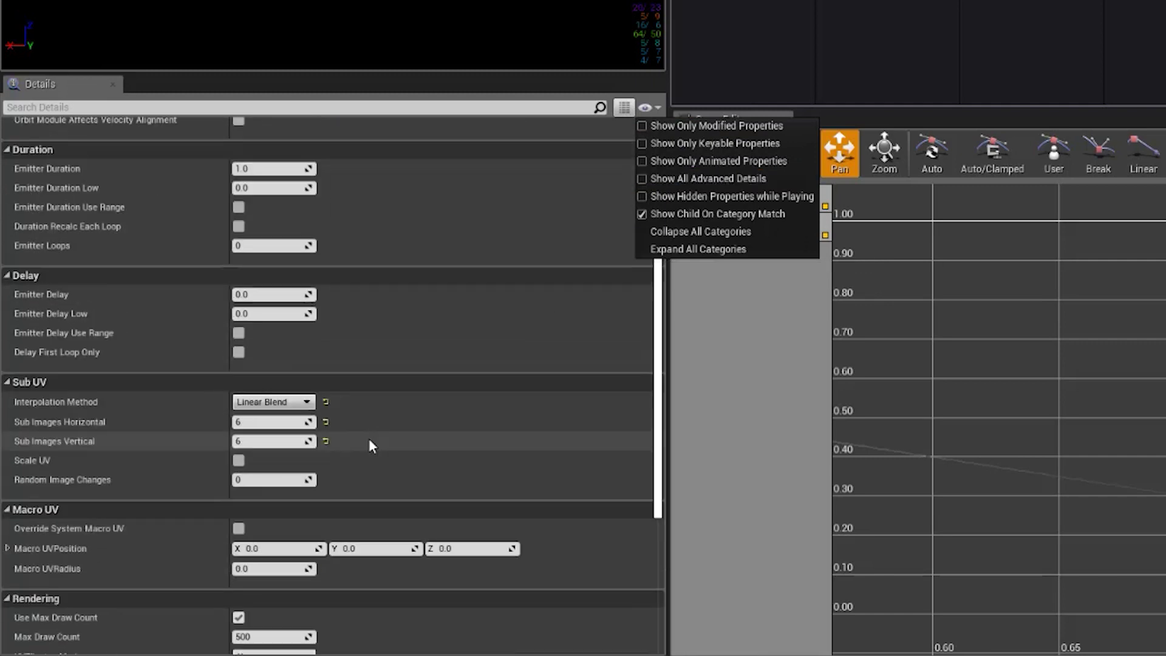
scroll(366, 432, up, 15)
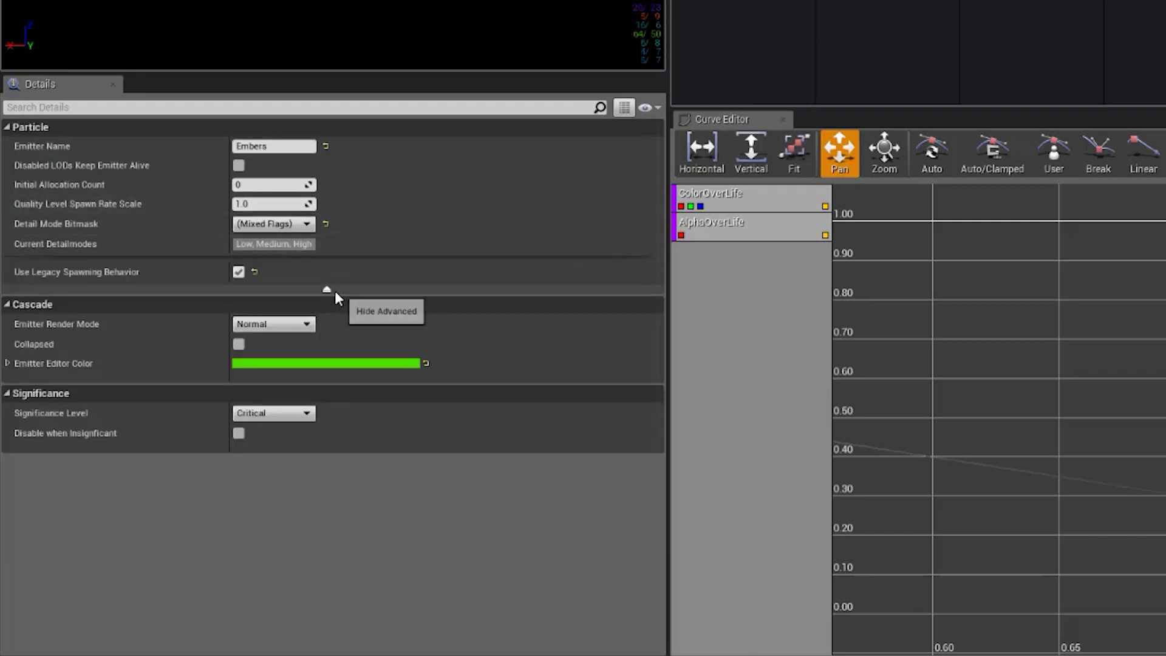
Step: Hide and show the Embers emitter's advanced Particle properties, and collapse all of its detail categories
click(333, 288)
click(327, 260)
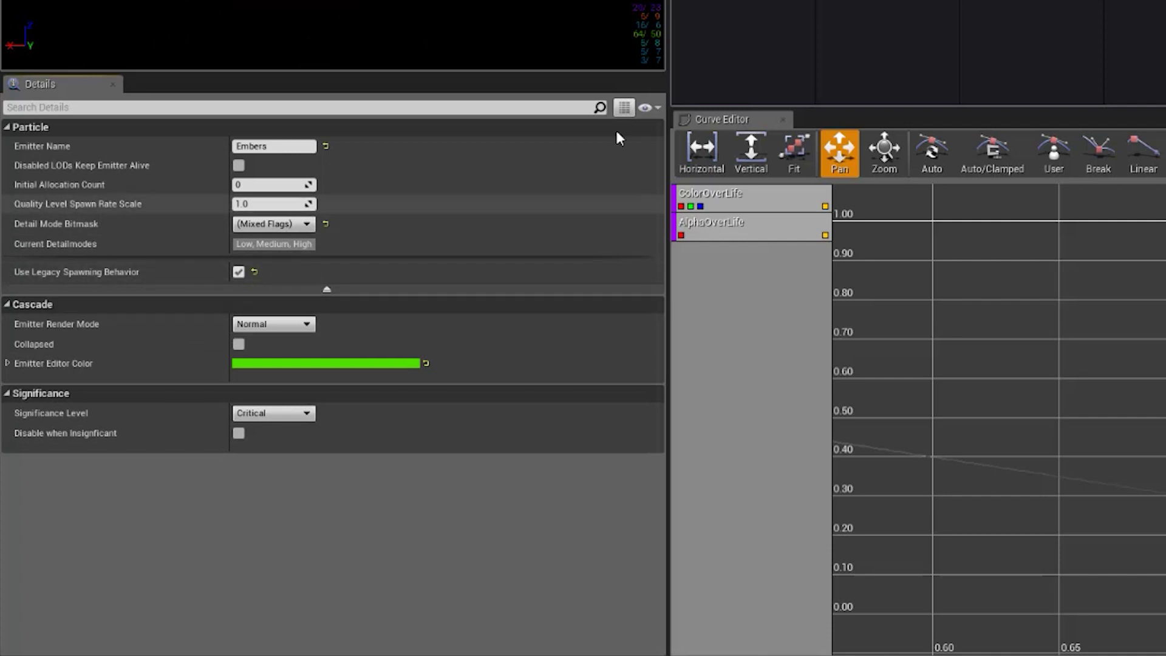
click(652, 108)
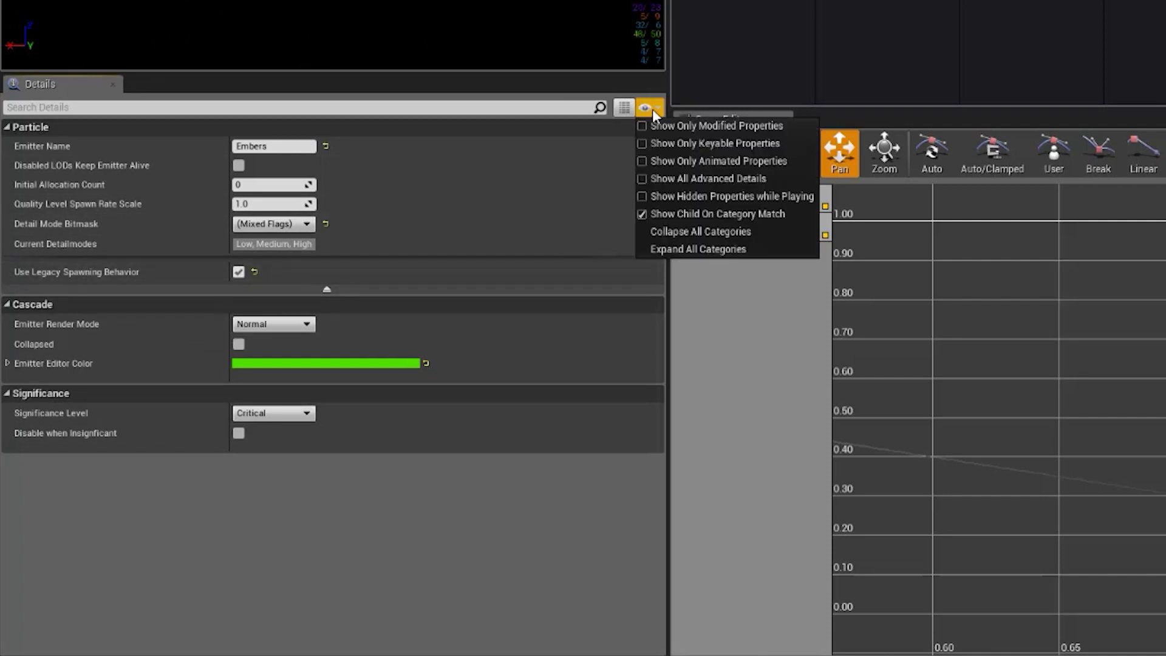
click(698, 232)
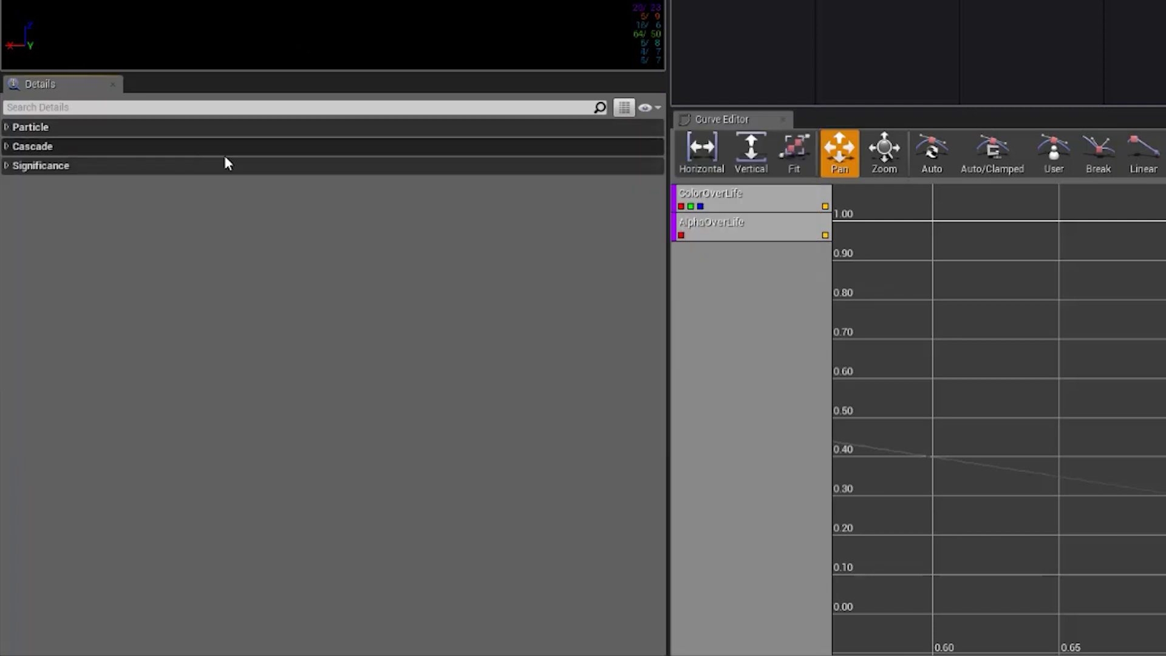
Step: Expand all of the Embers emitter's detail categories
click(648, 108)
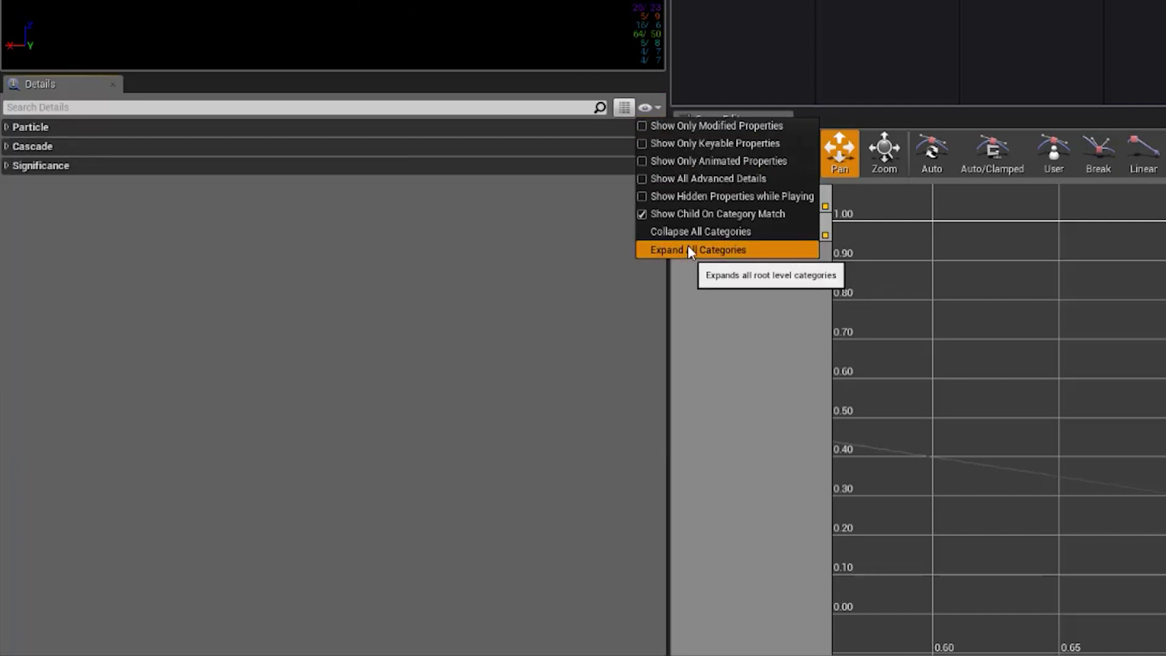
click(687, 249)
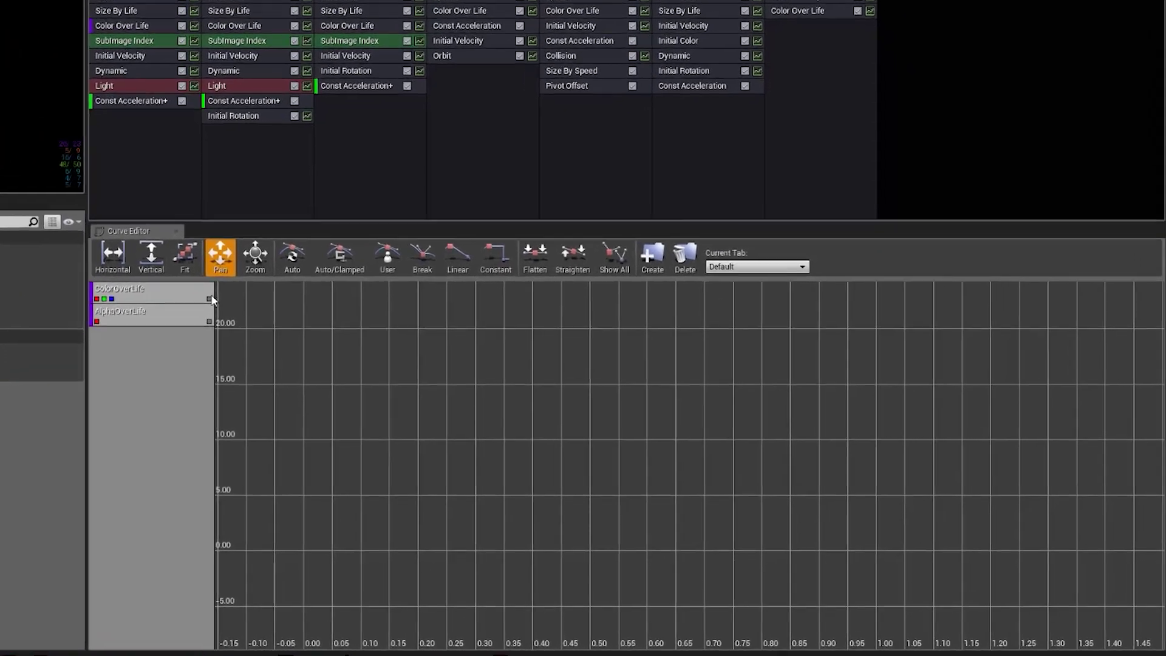
Step: Show the ColorOverLife curves in the Curve Editor and pan and zoom around them in Pan mode
click(470, 382)
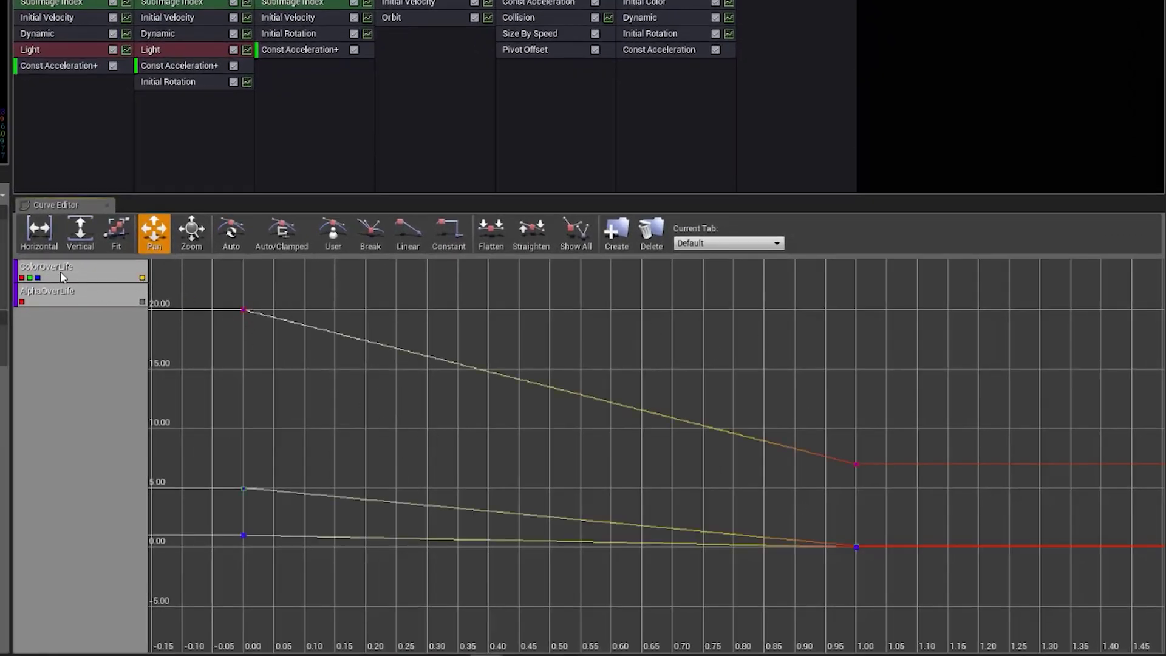
mouse_move(247, 311)
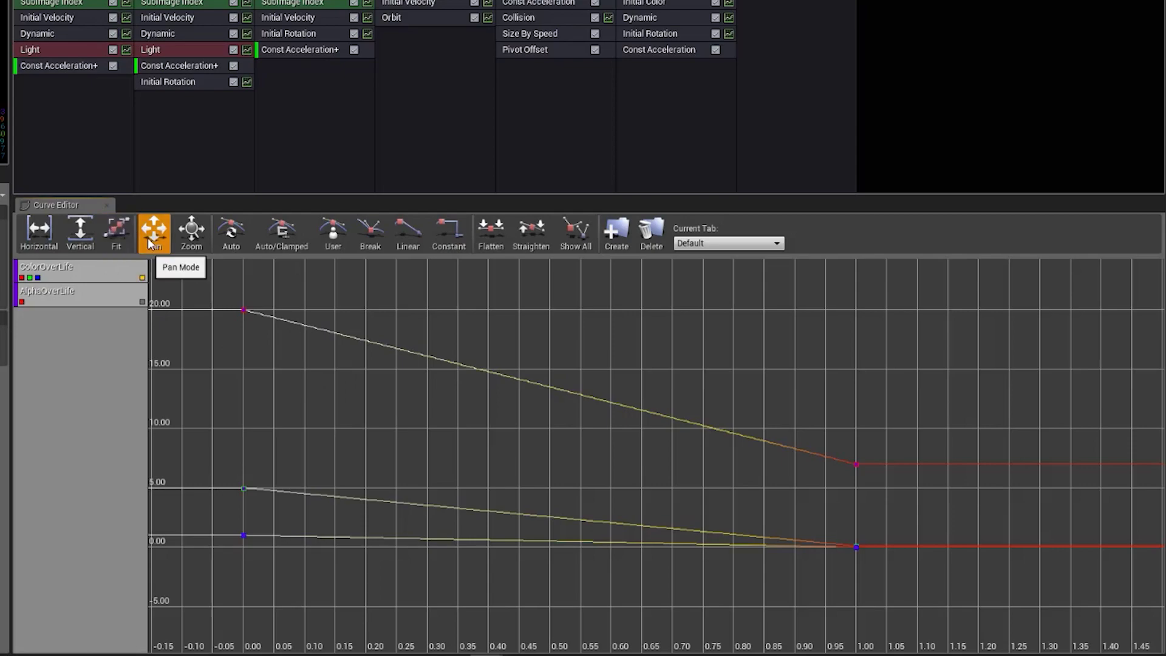
drag(309, 387, 395, 426)
scroll(398, 426, down, 2)
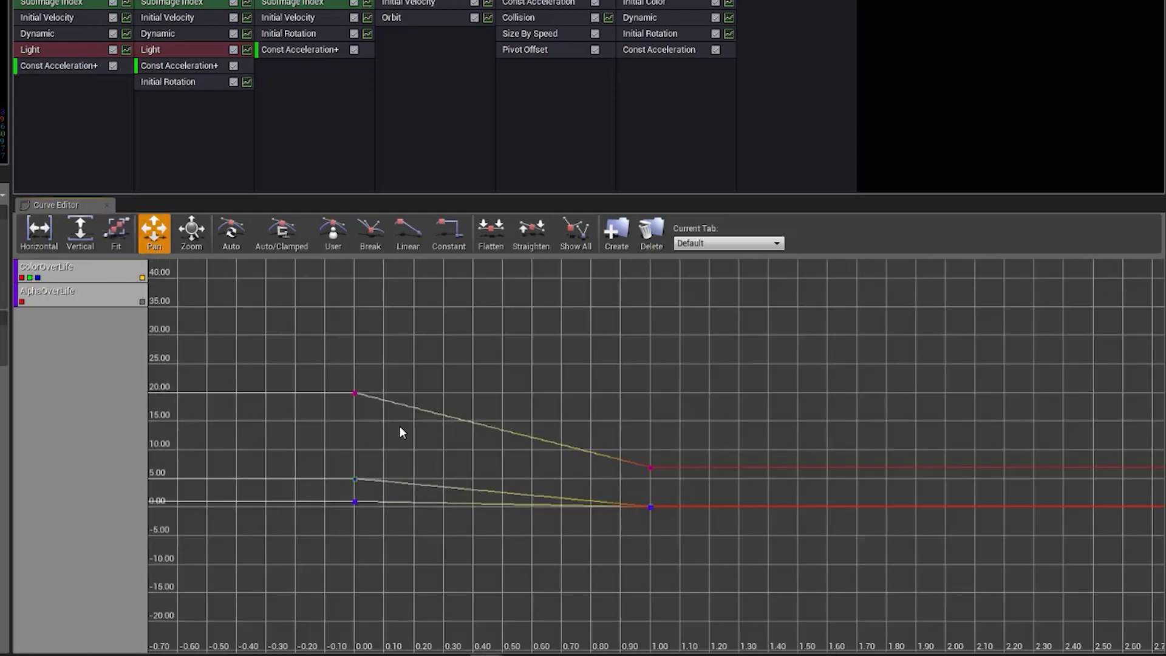
scroll(400, 428, up, 4)
scroll(399, 425, down, 3)
scroll(400, 426, up, 2)
scroll(399, 427, down, 2)
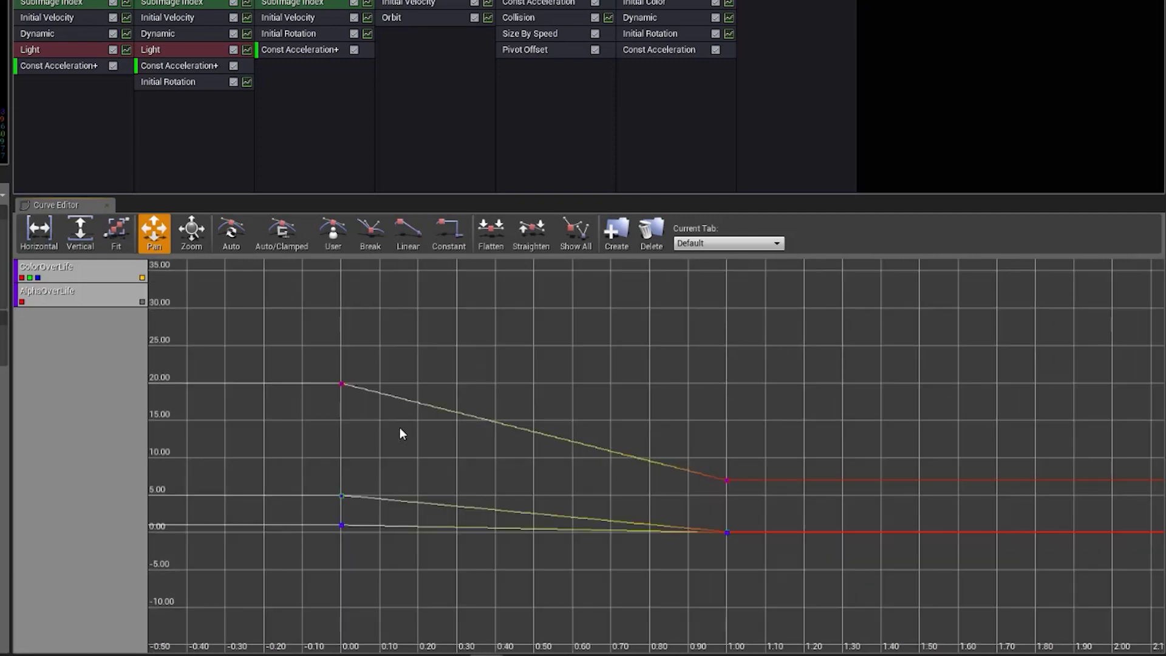
scroll(400, 428, up, 1)
scroll(399, 433, up, 3)
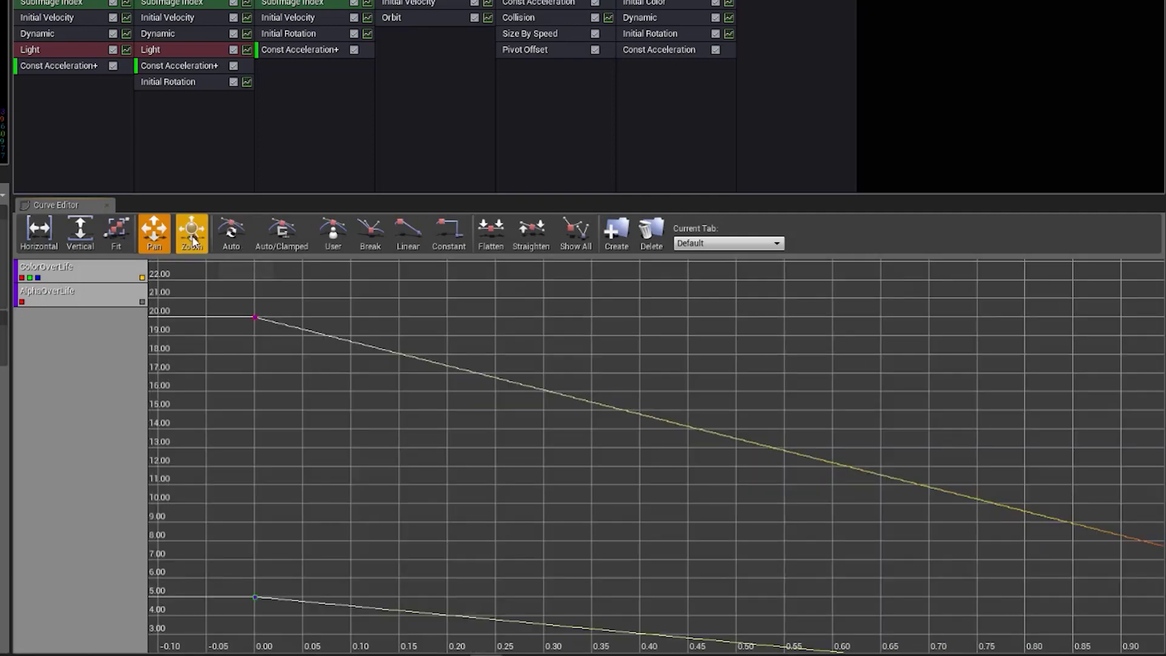
Step: Zoom the ColorOverLife curves in Zoom mode and switch the Curve Editor back to Pan mode
click(194, 241)
mouse_move(447, 431)
mouse_down()
mouse_move(461, 460)
mouse_move(425, 420)
mouse_move(428, 433)
mouse_move(425, 404)
mouse_move(435, 438)
mouse_move(480, 435)
mouse_move(419, 435)
mouse_move(432, 435)
mouse_up()
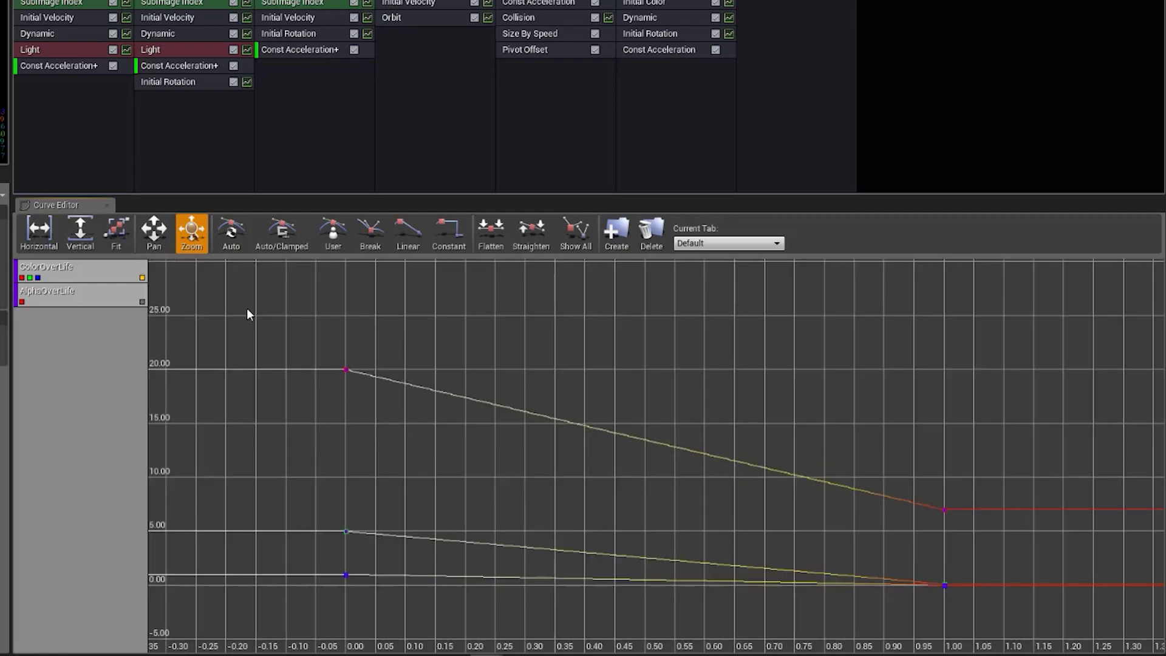
click(162, 241)
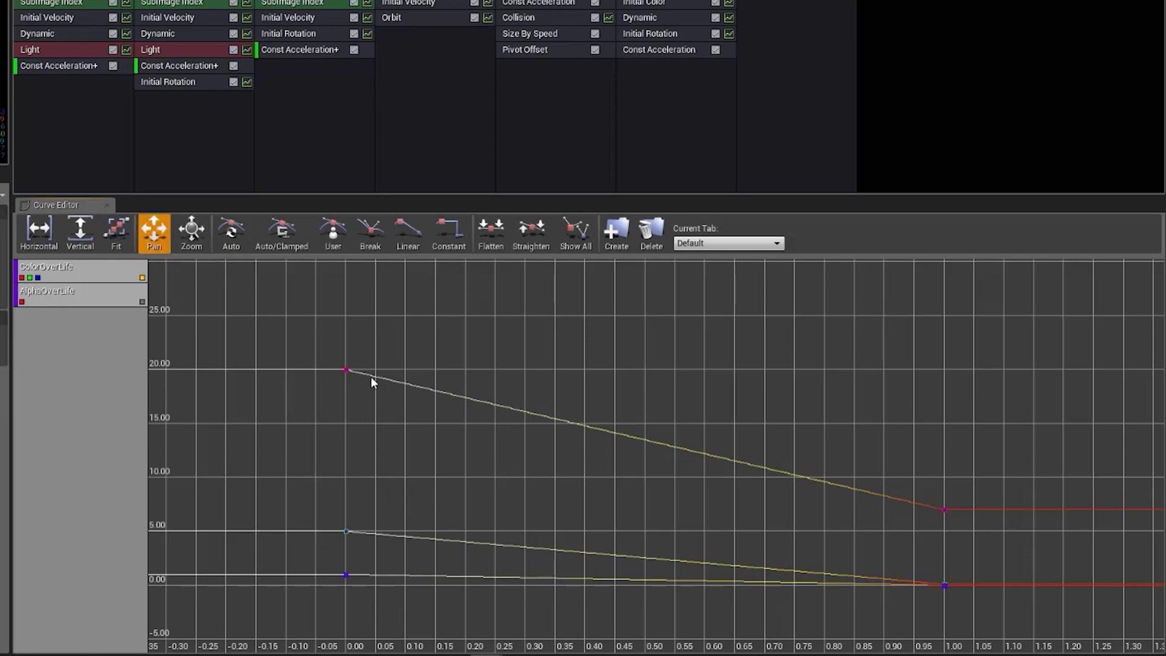
scroll(367, 389, down, 2)
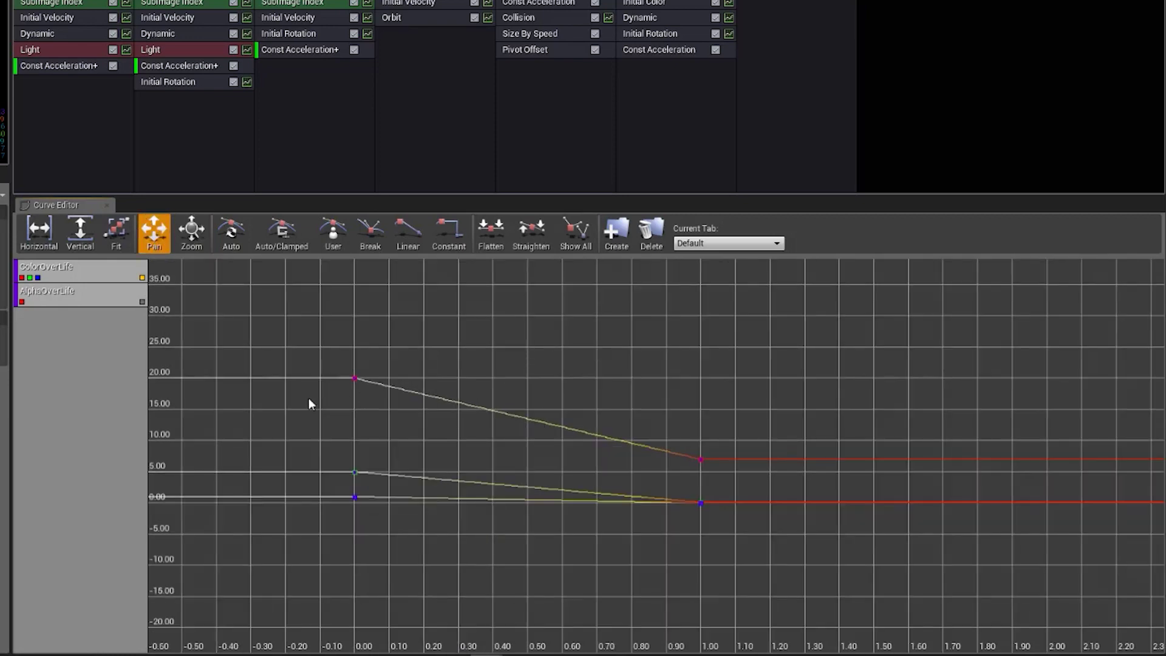
Step: Fit the ColorOverLife curves horizontally and vertically in the Curve Editor and zoom around the result
click(28, 231)
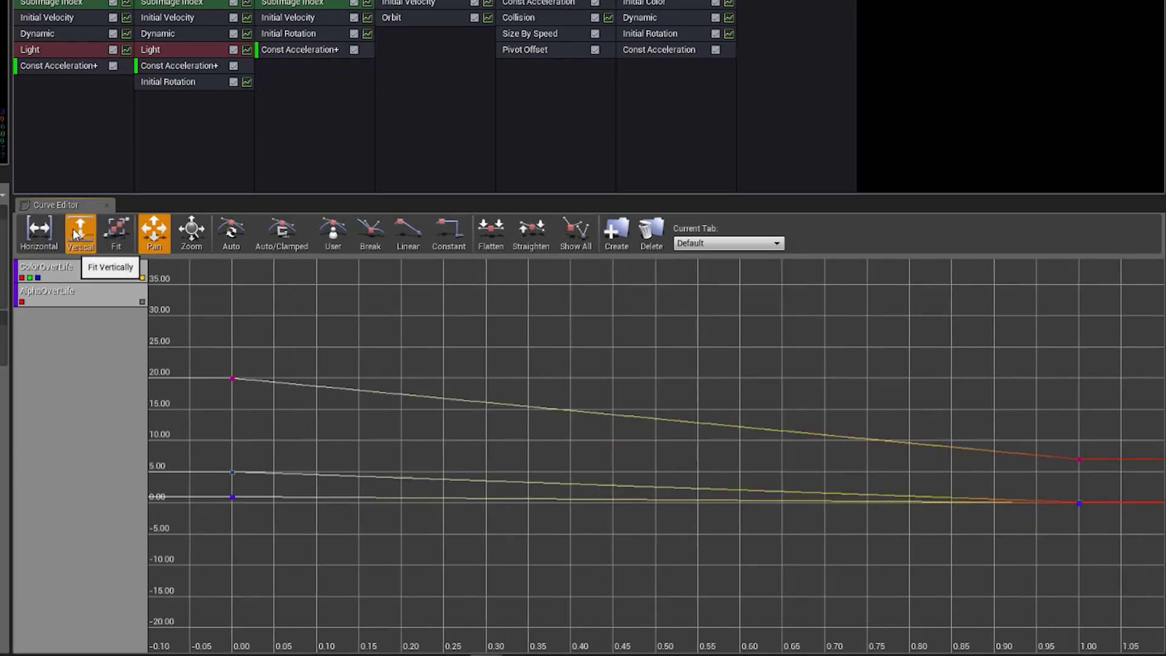
click(78, 232)
scroll(395, 338, down, 3)
scroll(384, 347, up, 2)
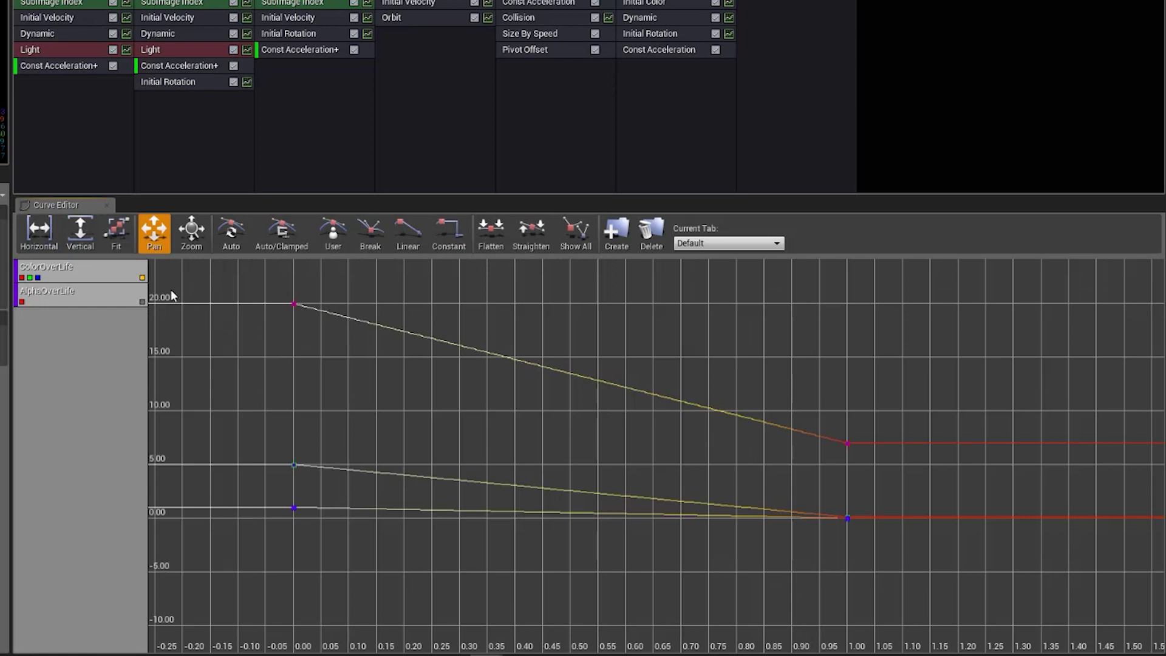
Step: Display the AlphaOverLife curve on its own and then together with ColorOverLife, fitting the view each time
click(143, 279)
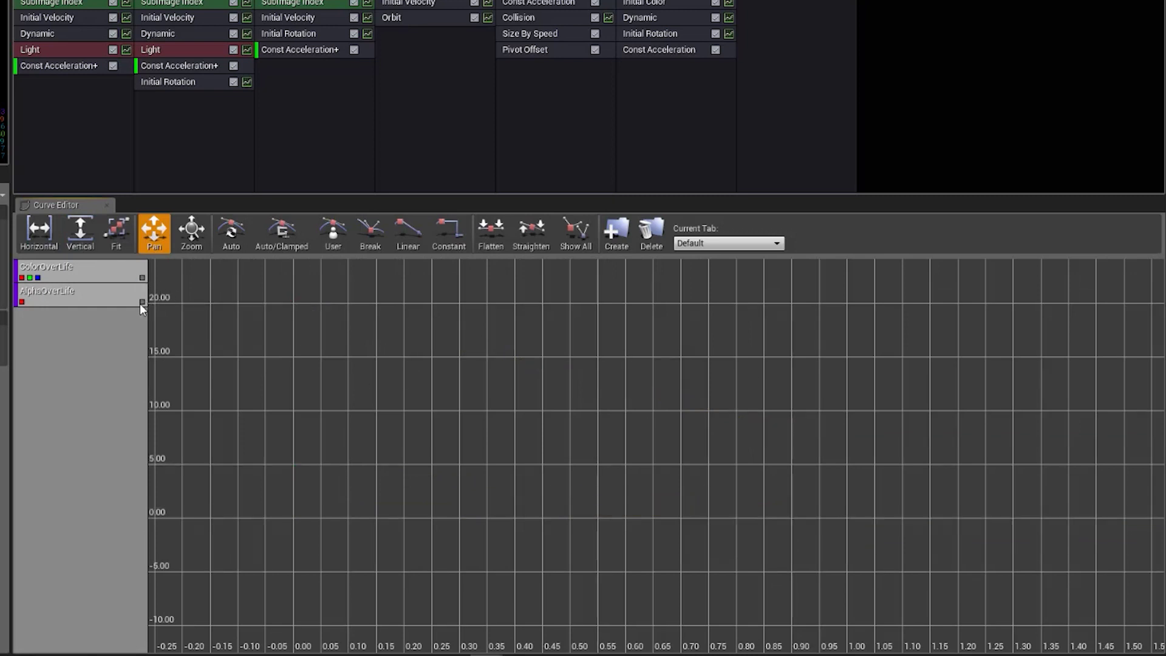
click(142, 302)
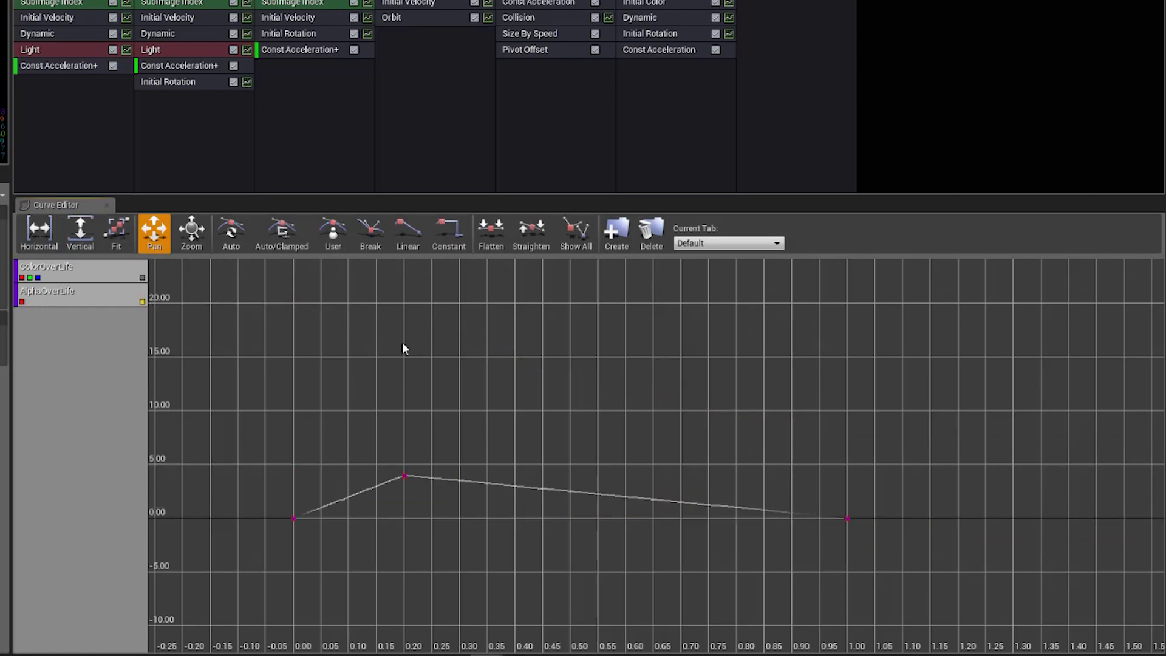
click(116, 234)
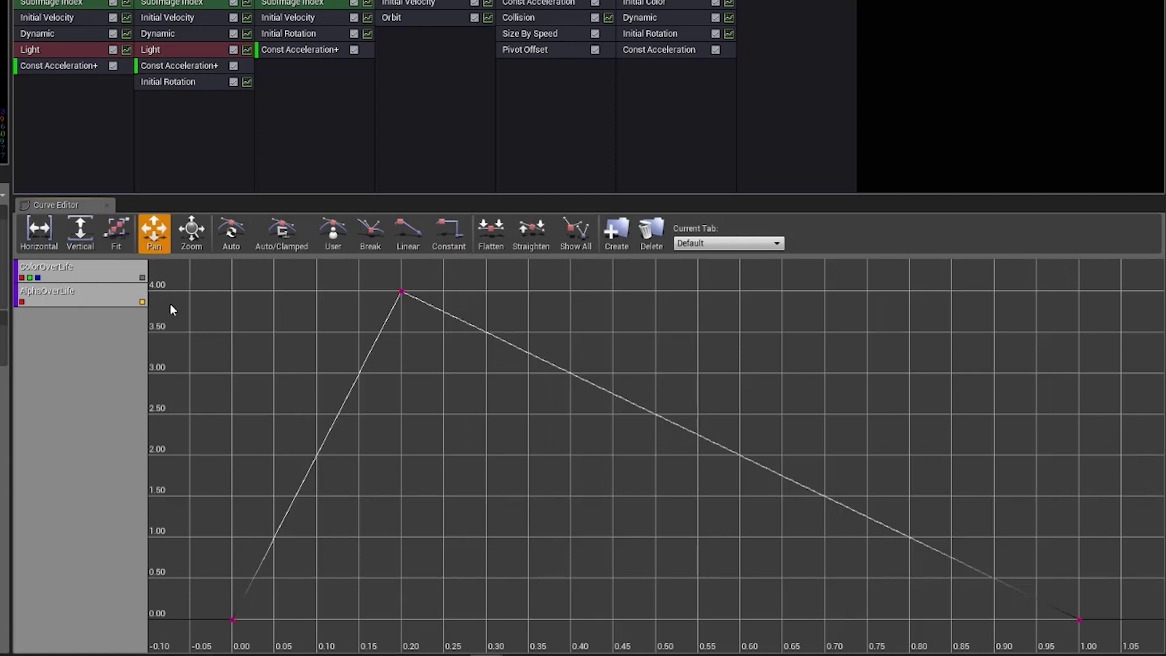
click(143, 278)
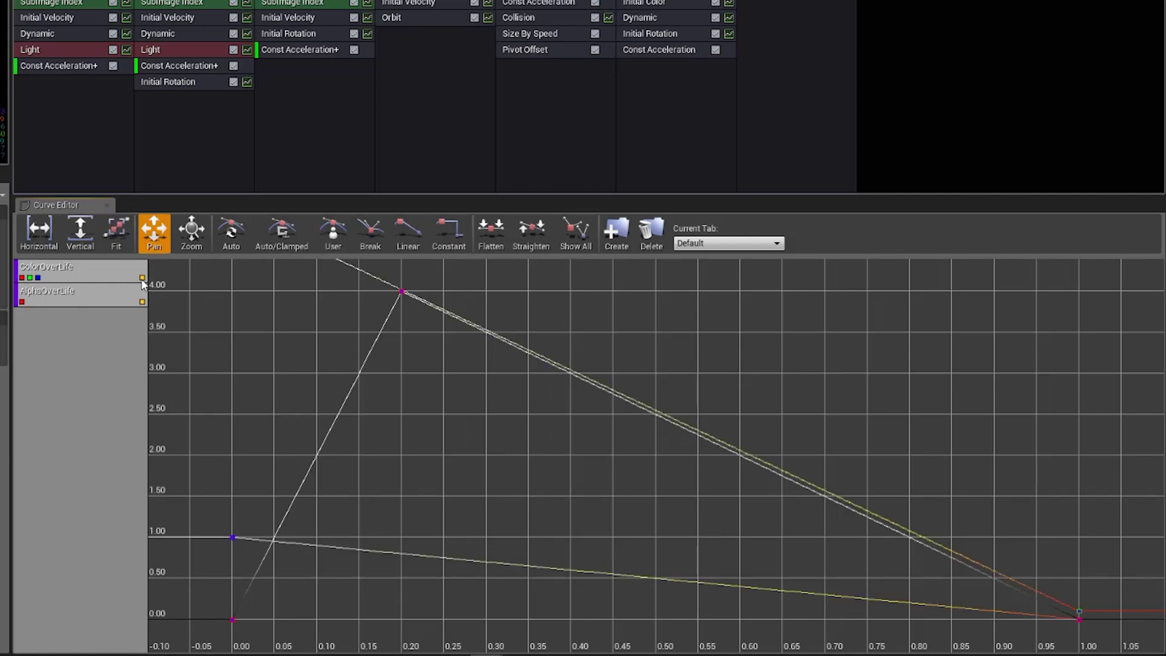
click(116, 234)
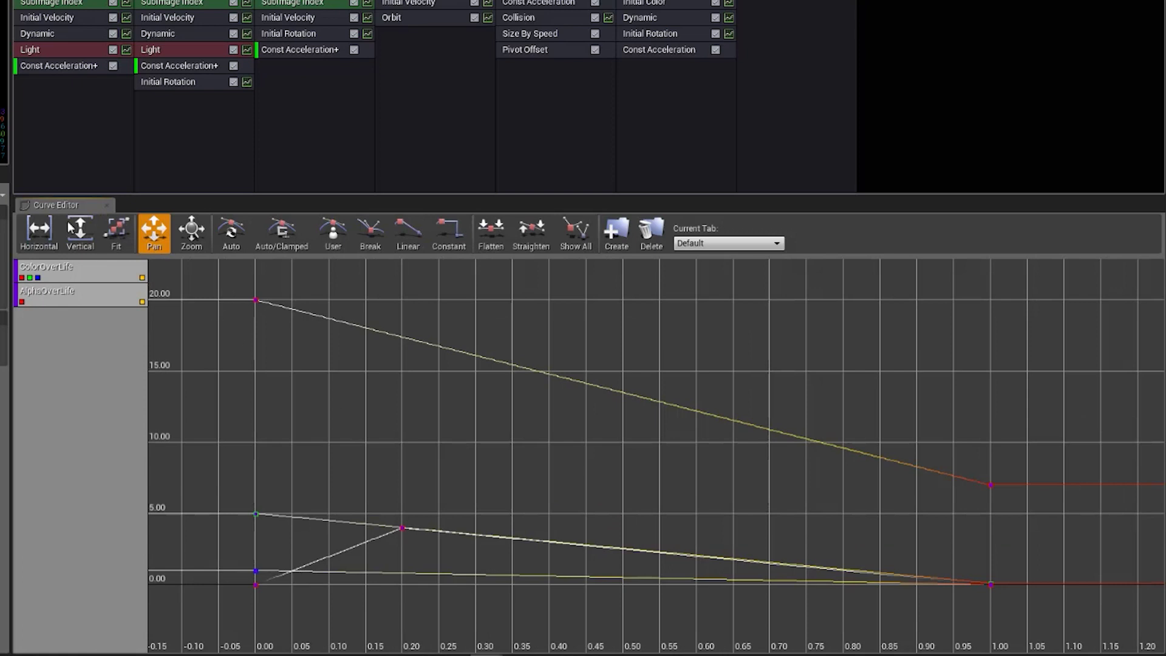
Step: Toggle the visibility of the ColorOverLife and AlphaOverLife curves, leaving only ColorOverLife displayed
click(142, 277)
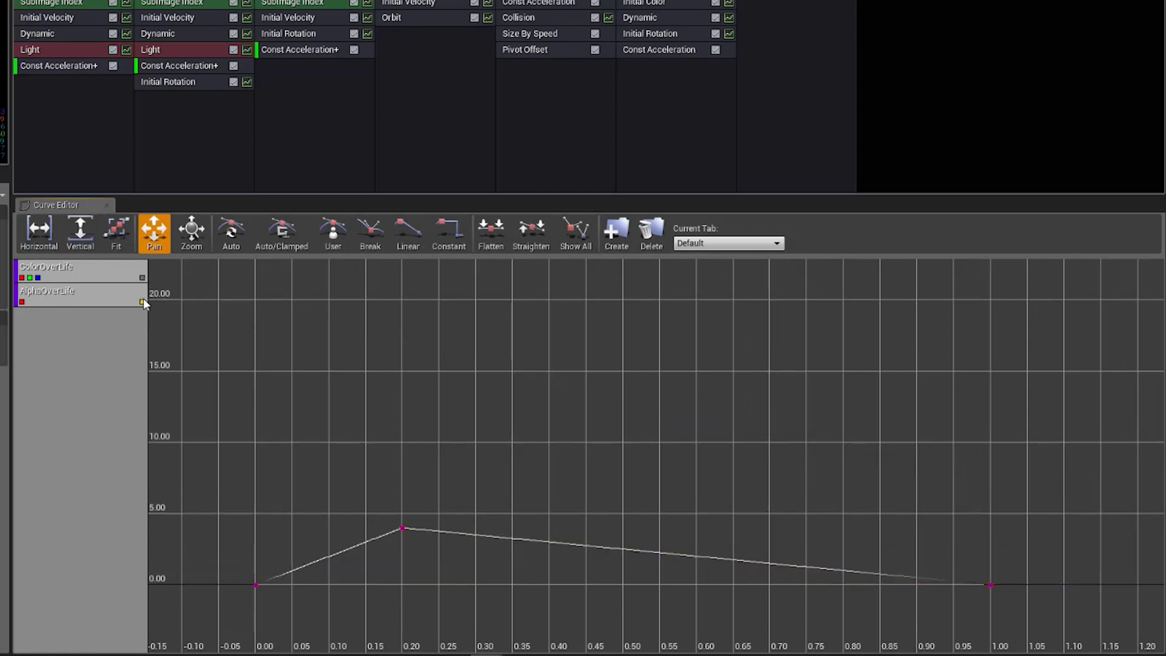
click(142, 302)
click(142, 302)
click(142, 277)
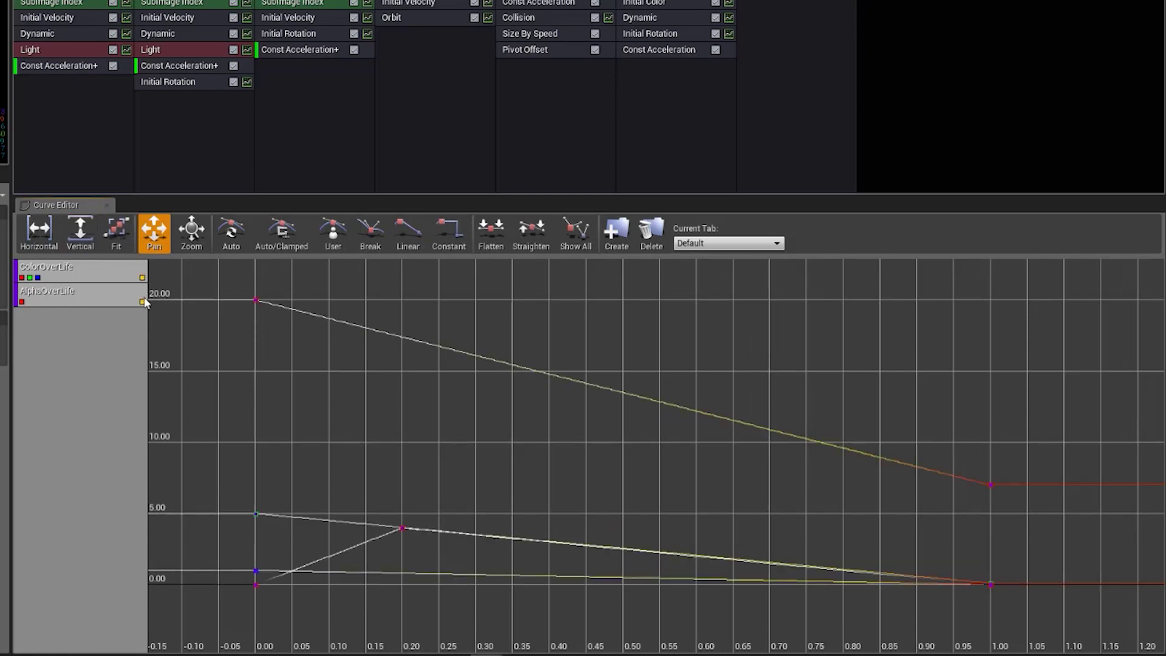
click(142, 302)
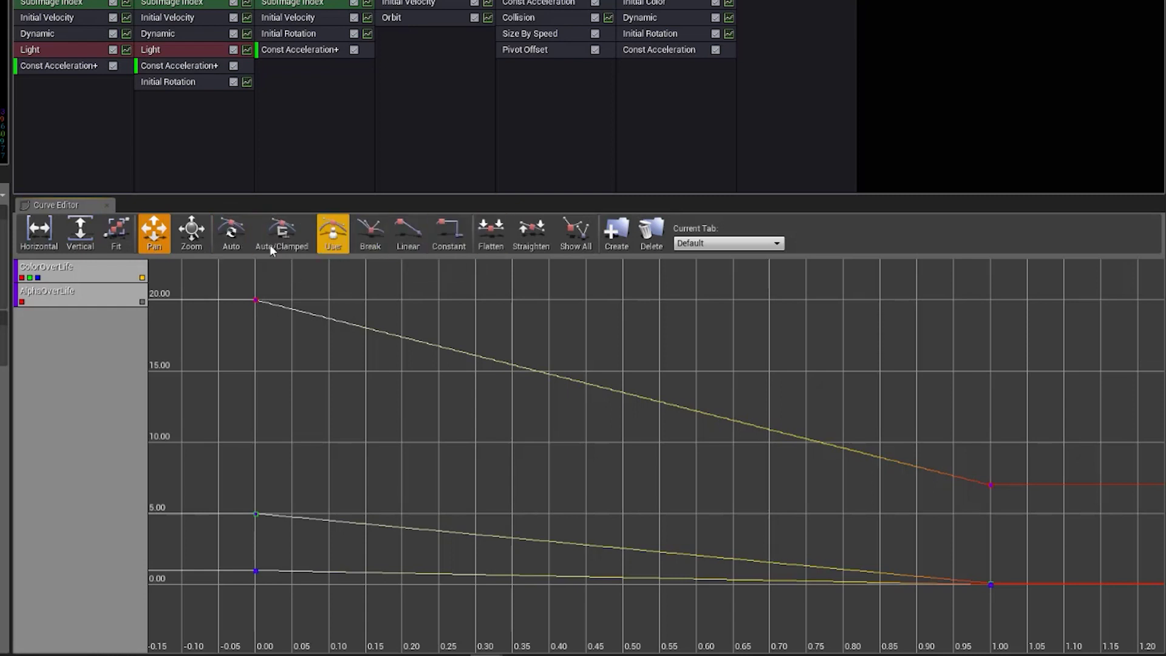
Step: Compare Auto, Auto/Clamped and Linear interpolation on the first red ColorOverLife key, leaving it set to Auto/Clamped
click(256, 300)
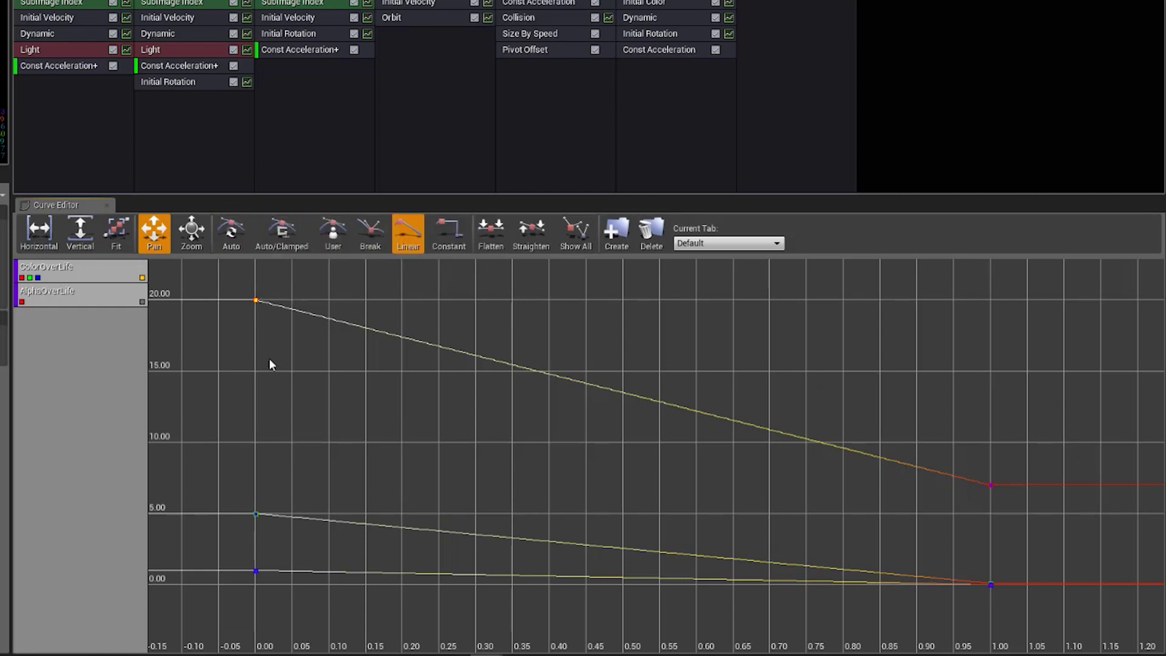
click(229, 238)
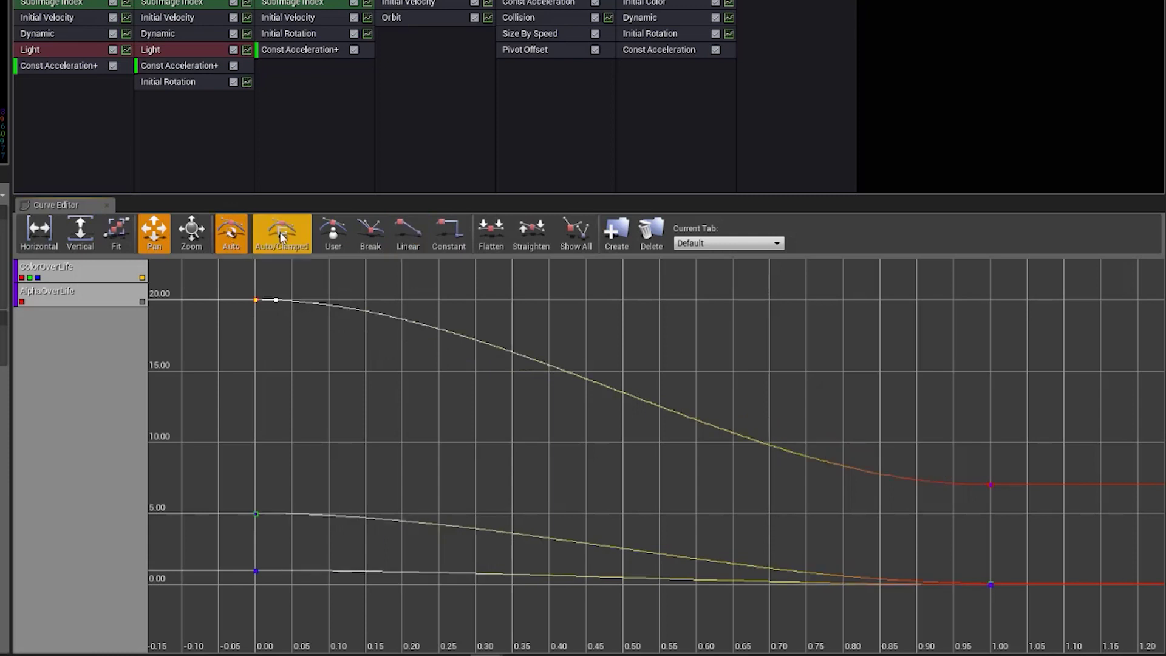
click(283, 237)
click(407, 234)
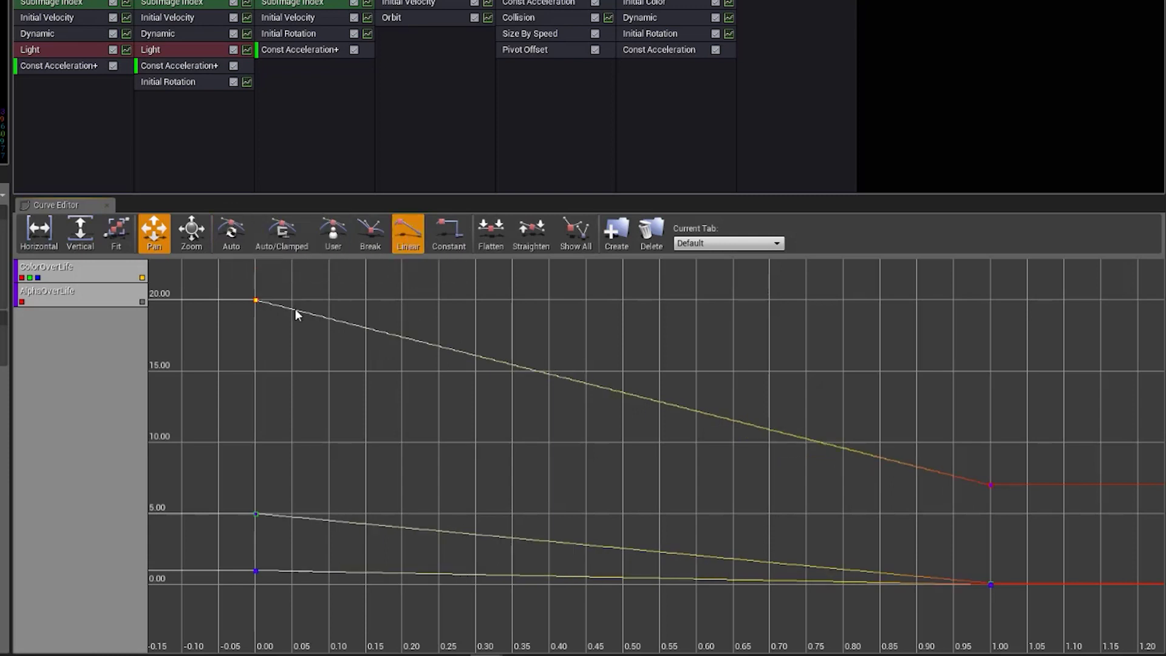
click(245, 227)
click(294, 230)
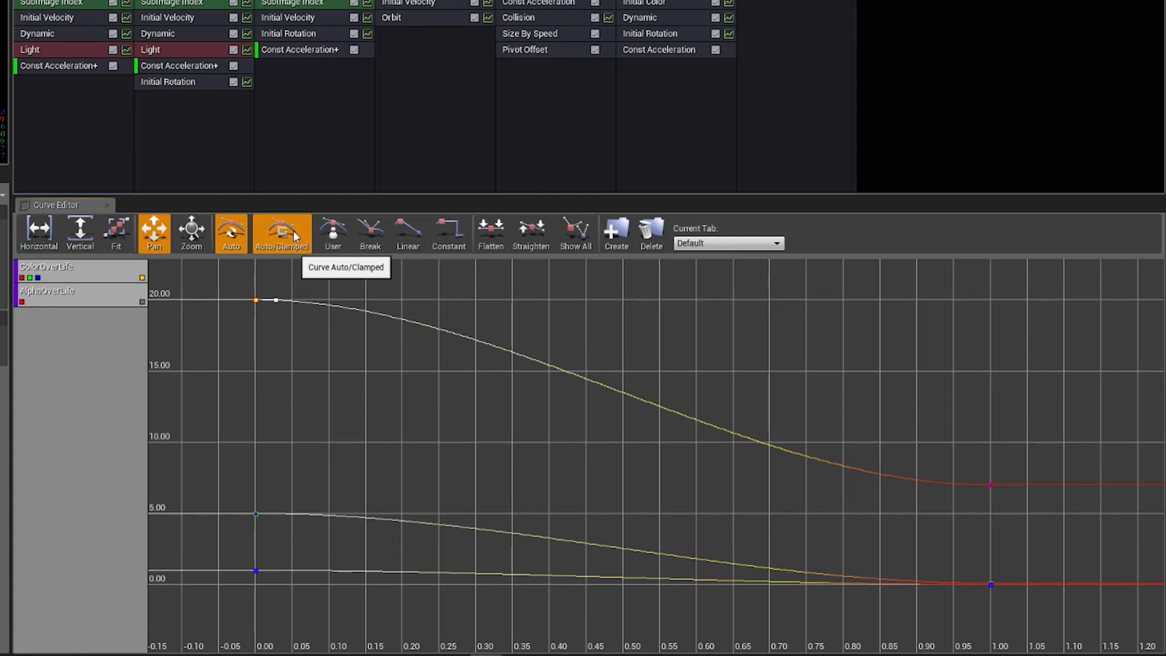
click(228, 235)
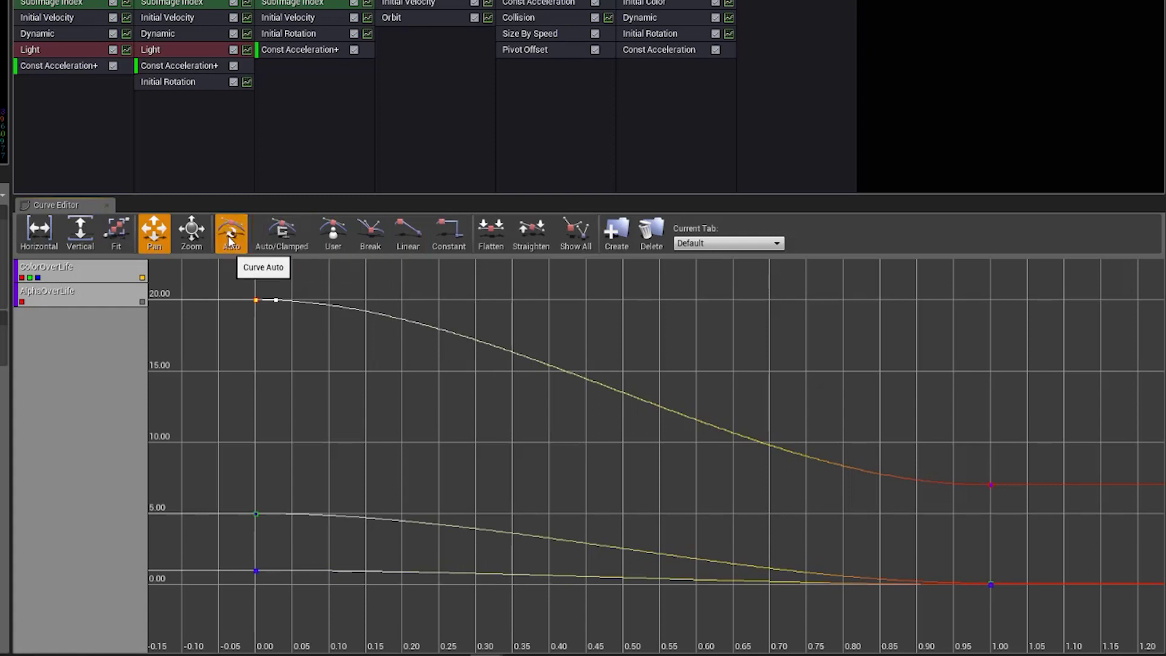
click(283, 230)
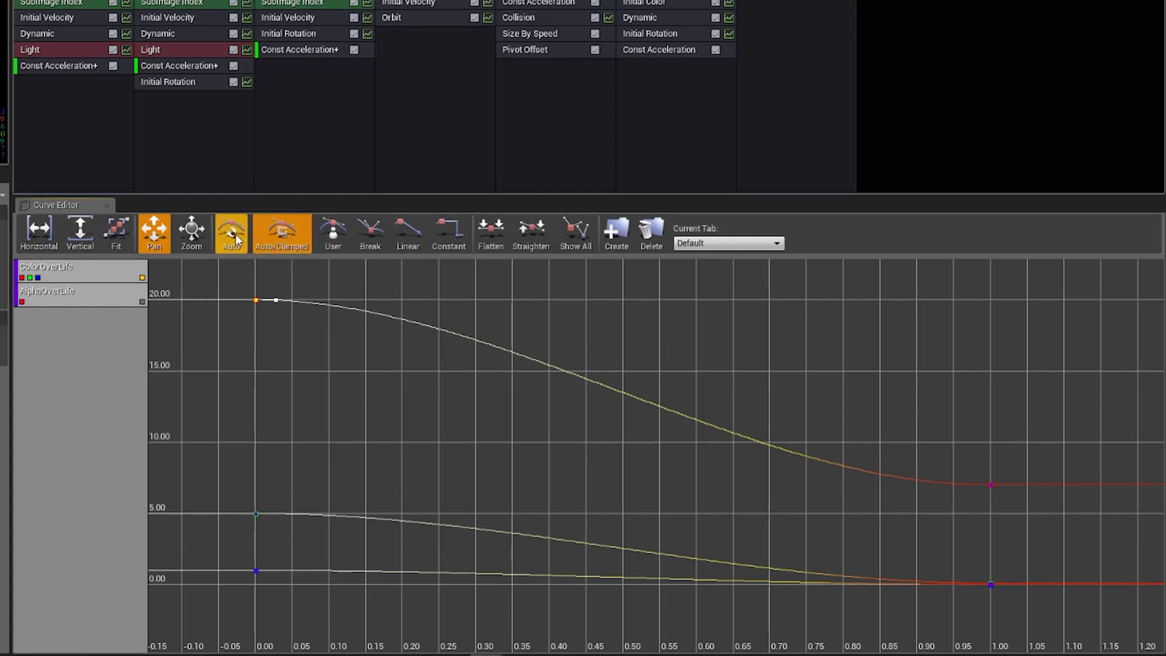
Step: Reshape the first red ColorOverLife key's outgoing tangent as a User curve with a gentle downward slope
drag(275, 301, 287, 348)
click(284, 243)
click(257, 247)
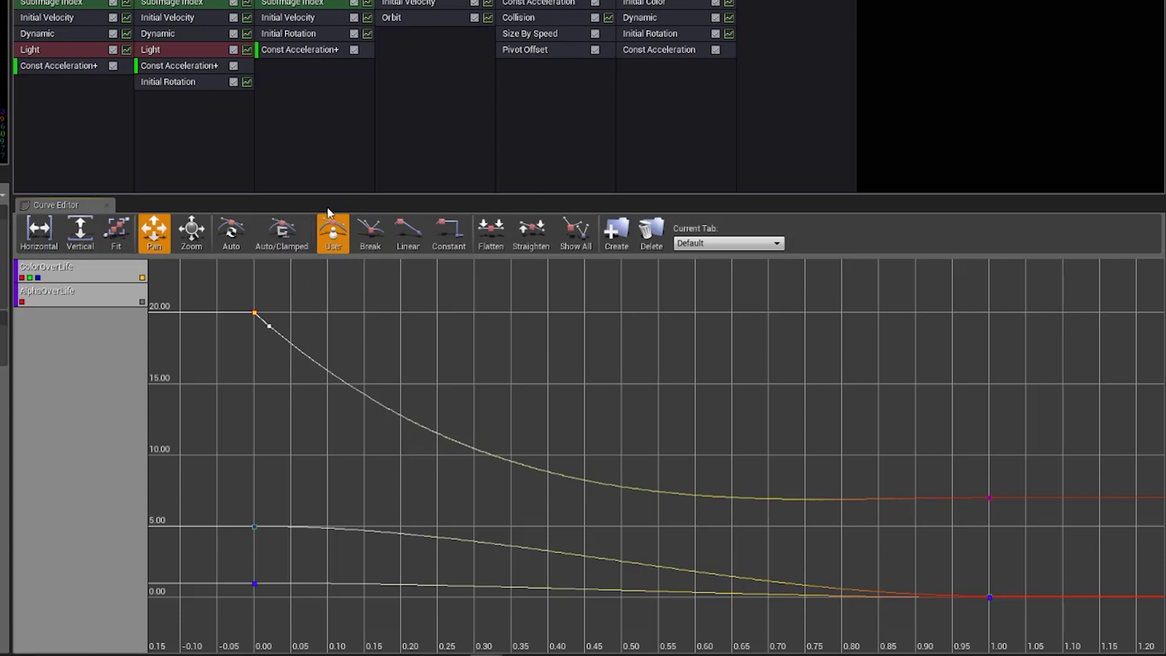
mouse_move(269, 327)
mouse_down()
mouse_move(280, 308)
mouse_move(286, 326)
mouse_up()
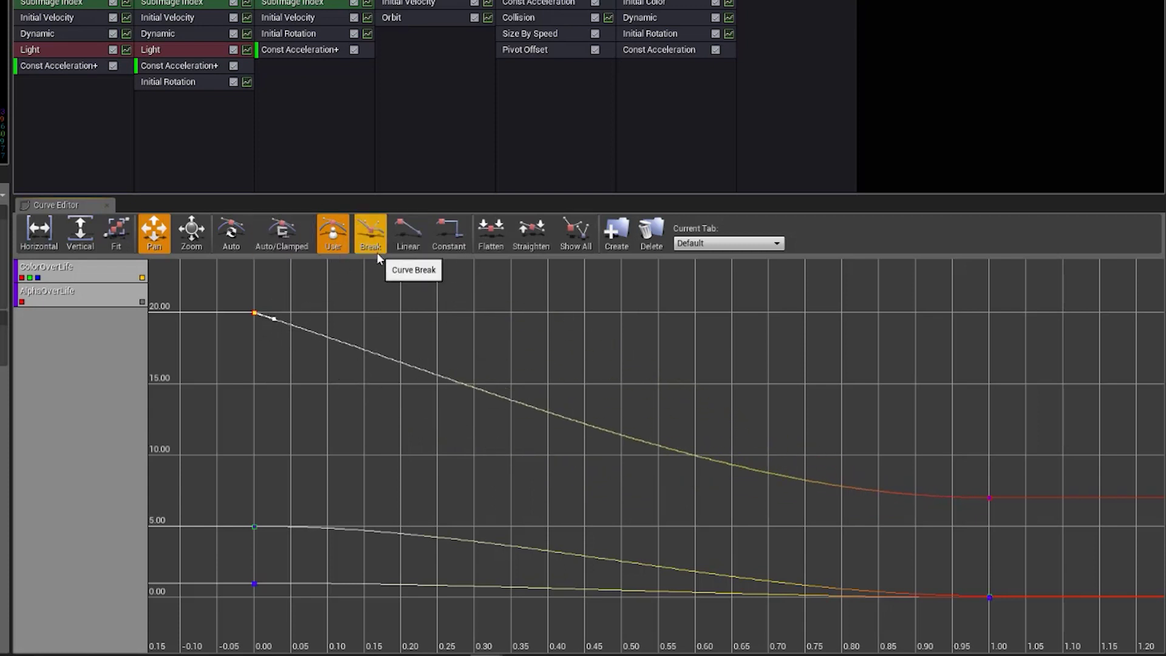
Step: Add a red ColorOverLife key at about time 0.21 and value 17, and break its tangents with a steeper outgoing slope
ctrl+click(398, 363)
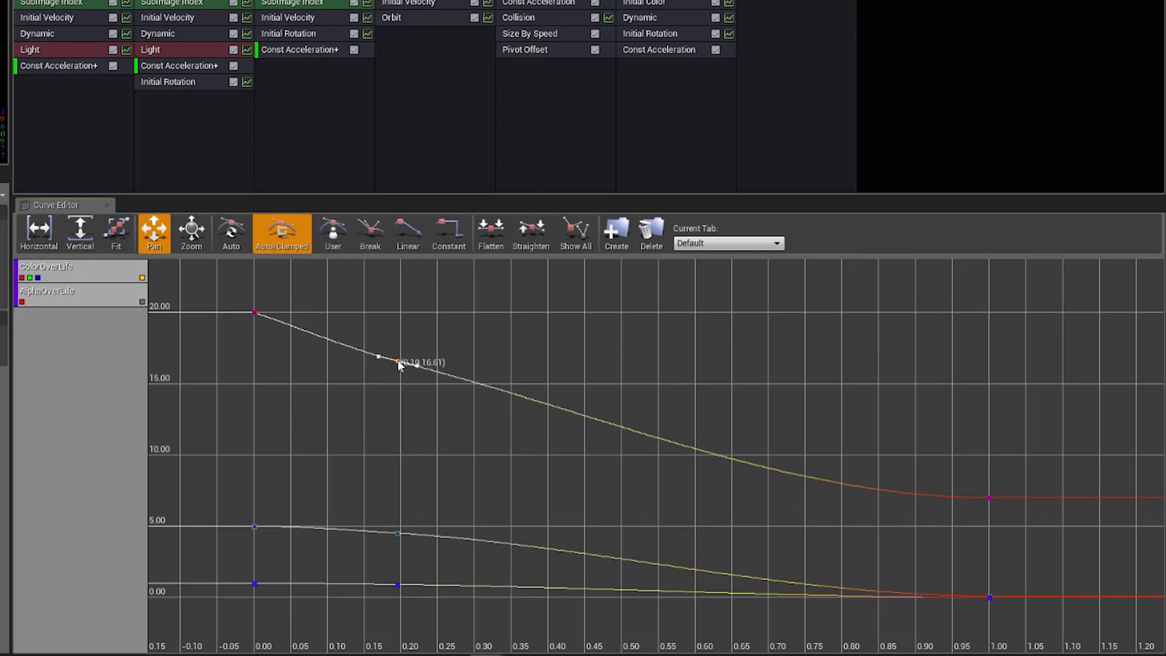
drag(401, 363, 377, 357)
click(370, 232)
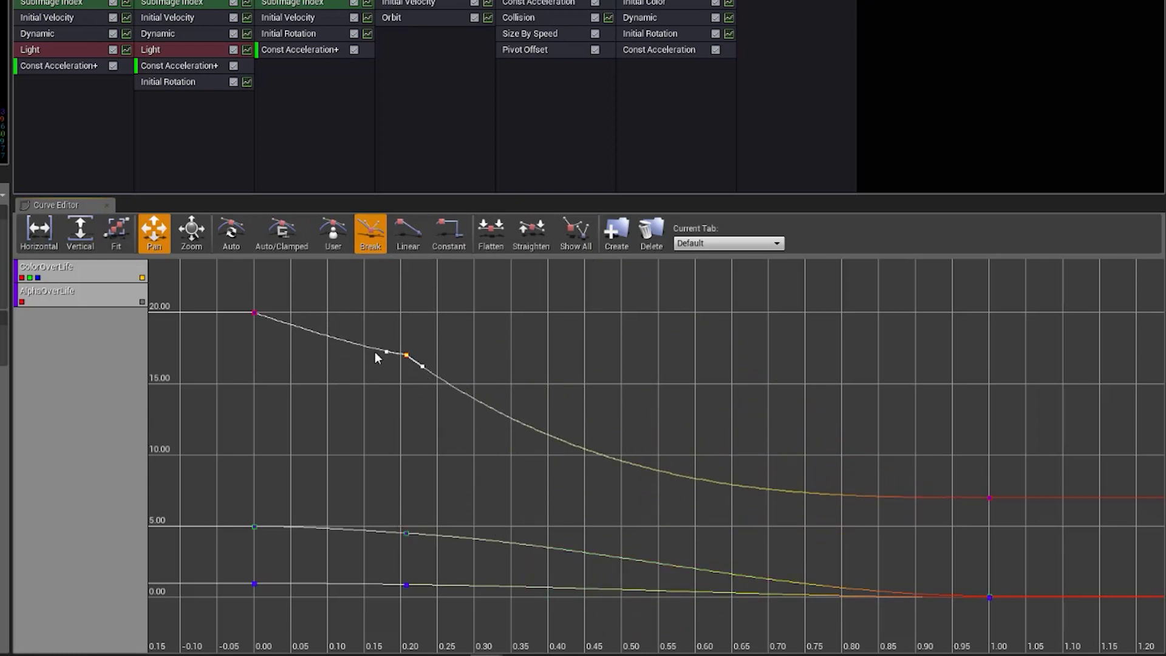
Step: Try Linear and Constant interpolation on the middle red ColorOverLife key
click(410, 239)
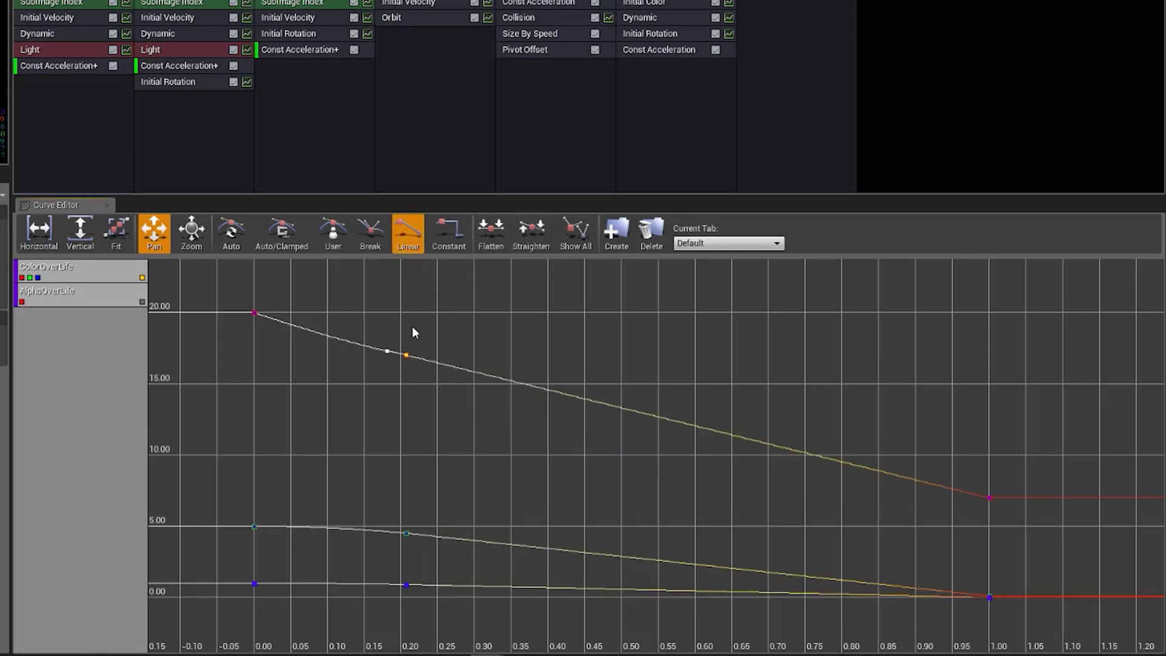
mouse_move(406, 357)
click(464, 246)
mouse_move(407, 357)
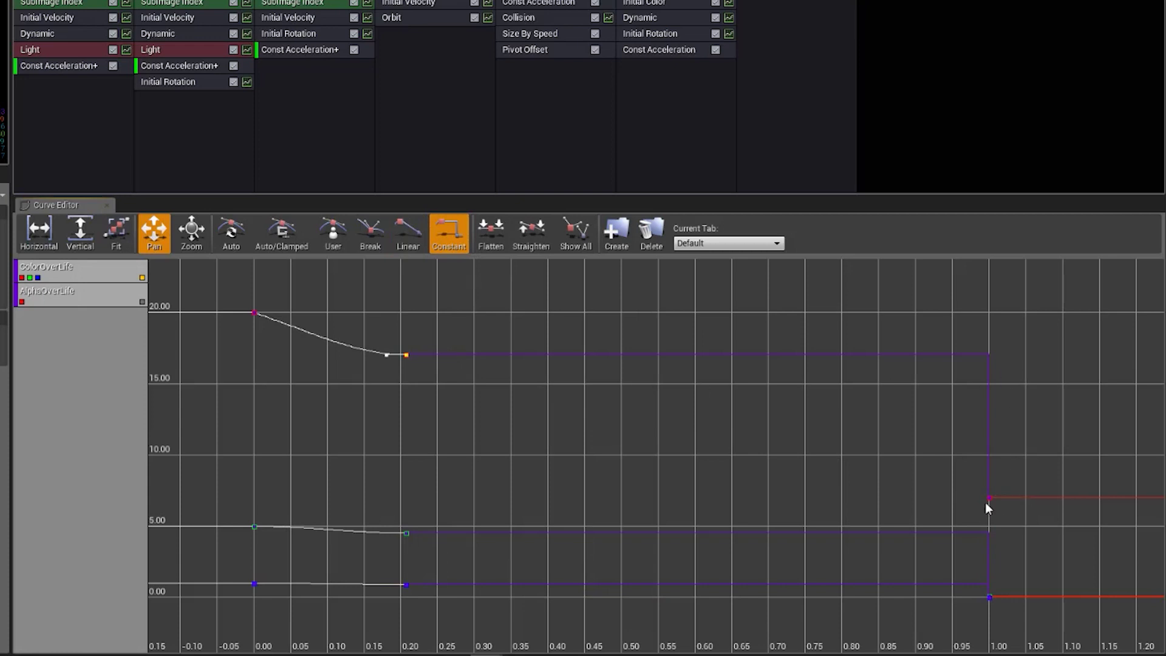
mouse_move(992, 497)
Step: Set the middle red key to Break interpolation and flatten its tangents after bending the outgoing one
click(370, 234)
drag(418, 358, 421, 374)
click(491, 229)
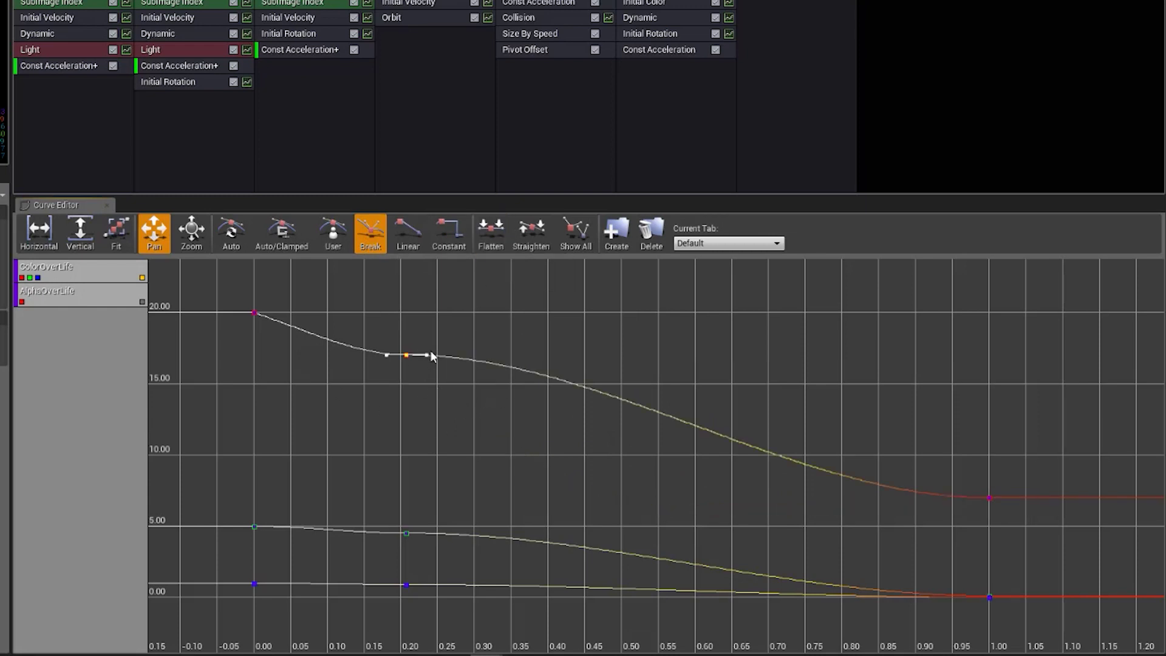
Step: Tilt the middle red key's outgoing tangent upward and straighten it, with the tangent handles of all keys shown
drag(431, 356, 430, 331)
click(534, 242)
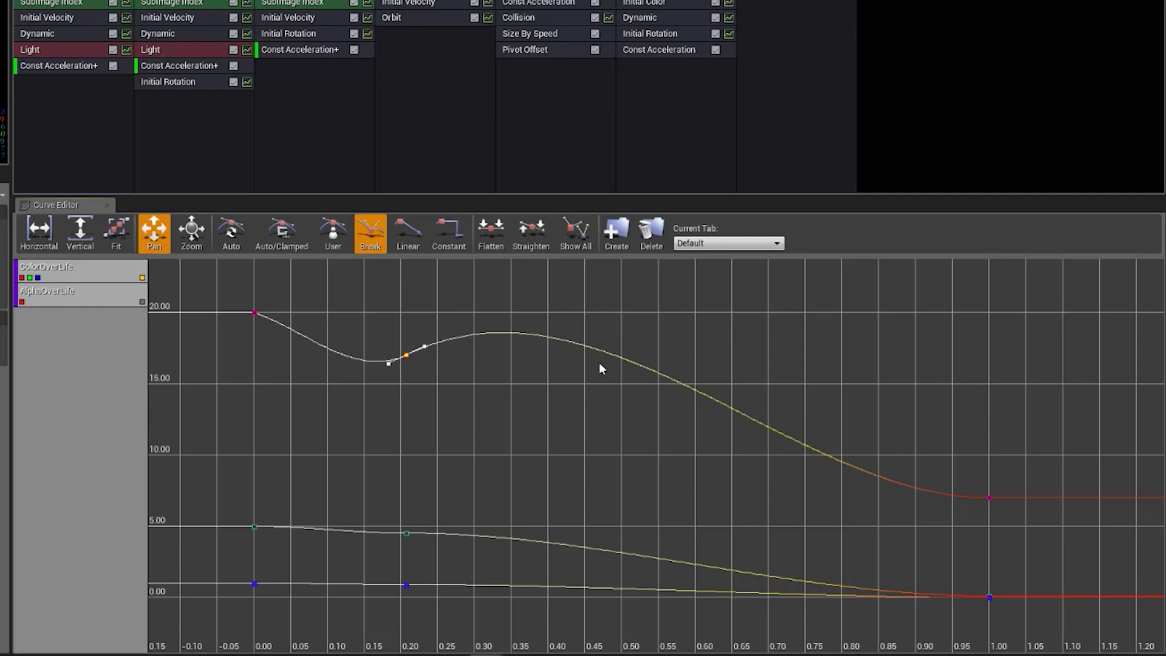
click(576, 233)
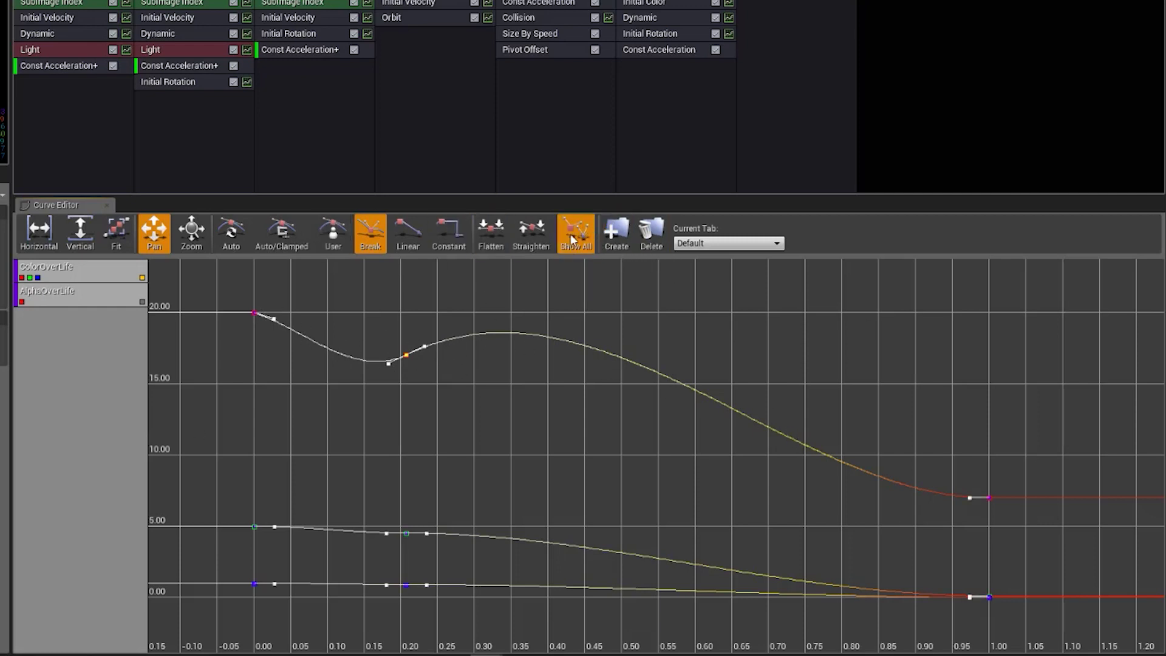
Step: Hide the tangent handles of unselected keys and view the distribution types offered for Color Over Life
click(573, 236)
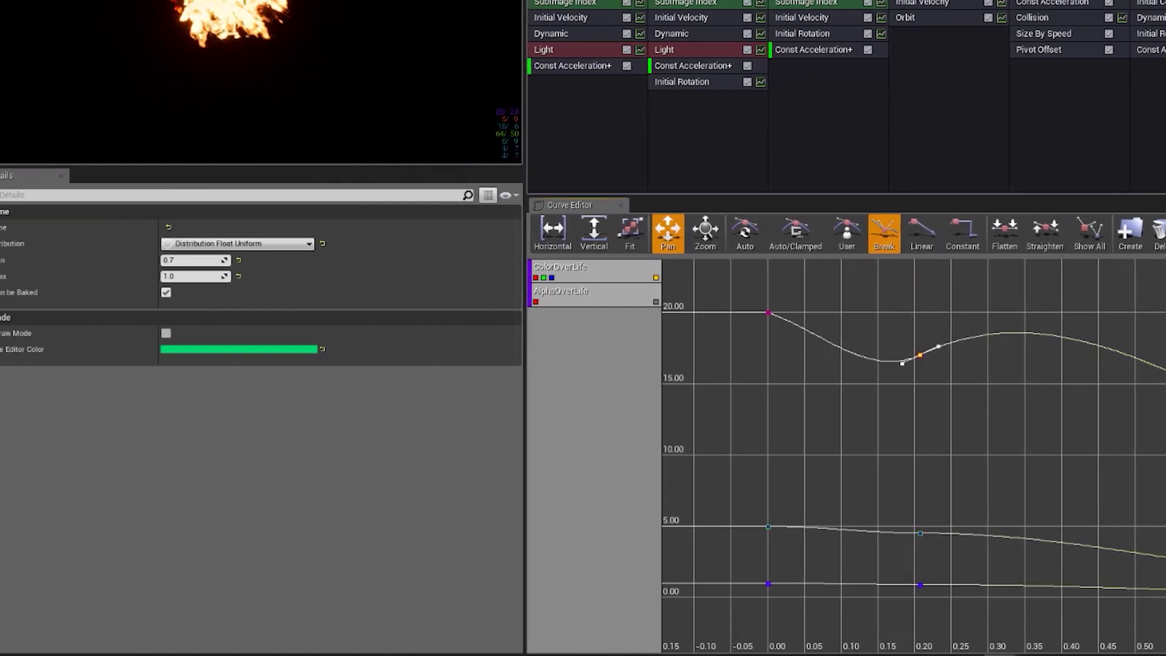
click(333, 2)
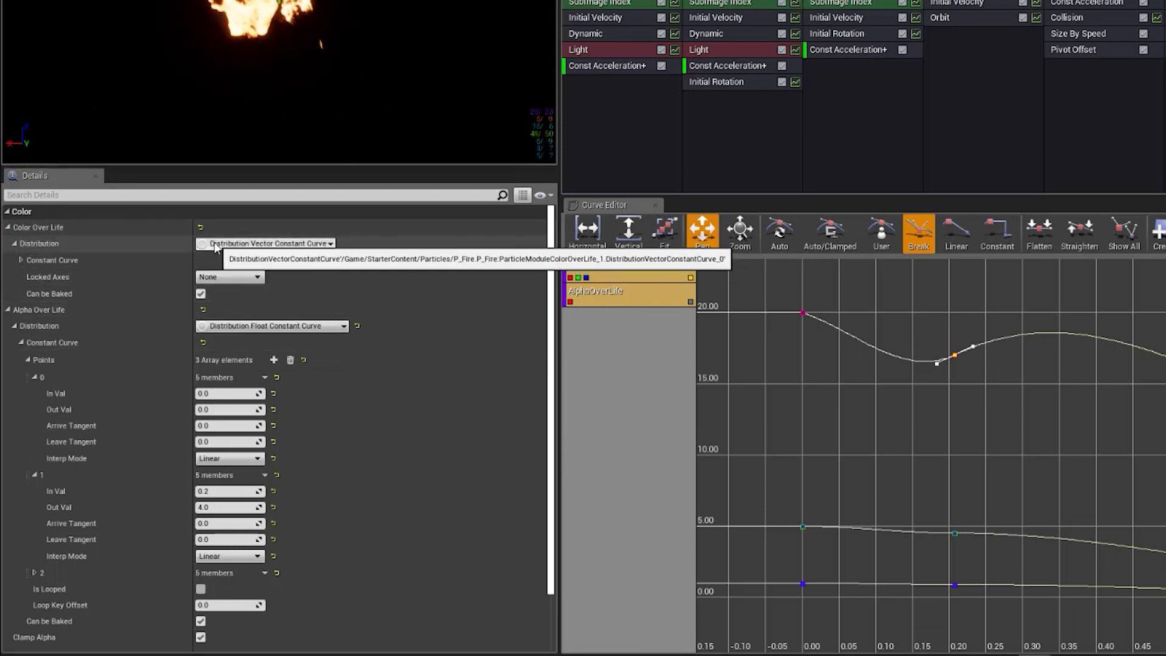
click(261, 243)
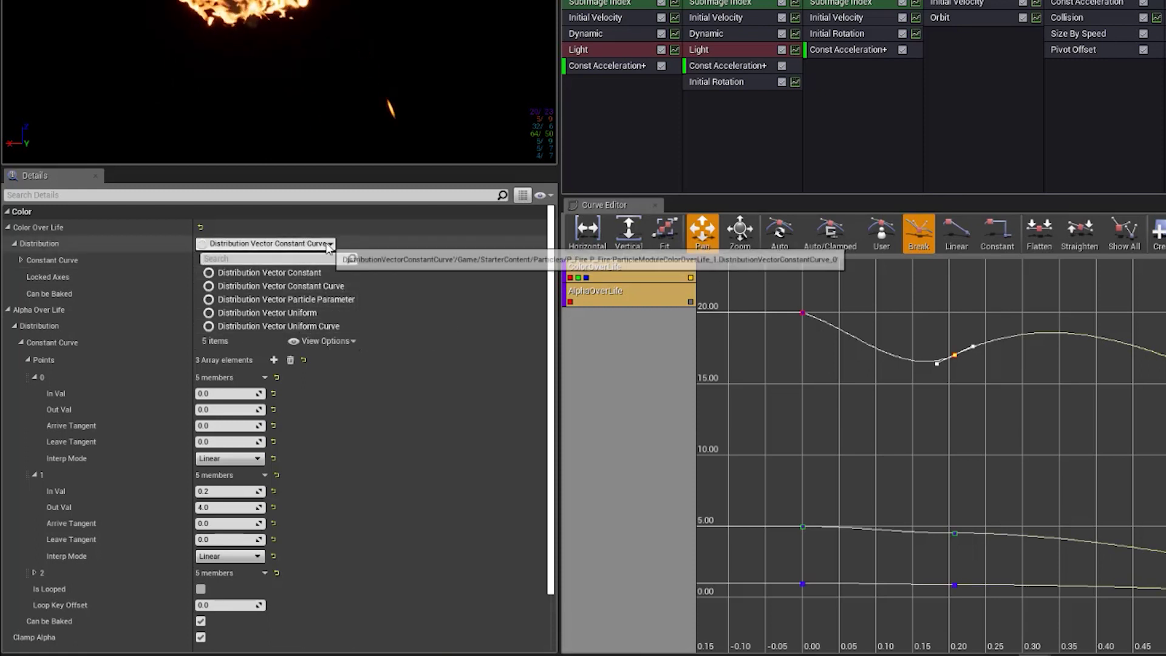
click(450, 252)
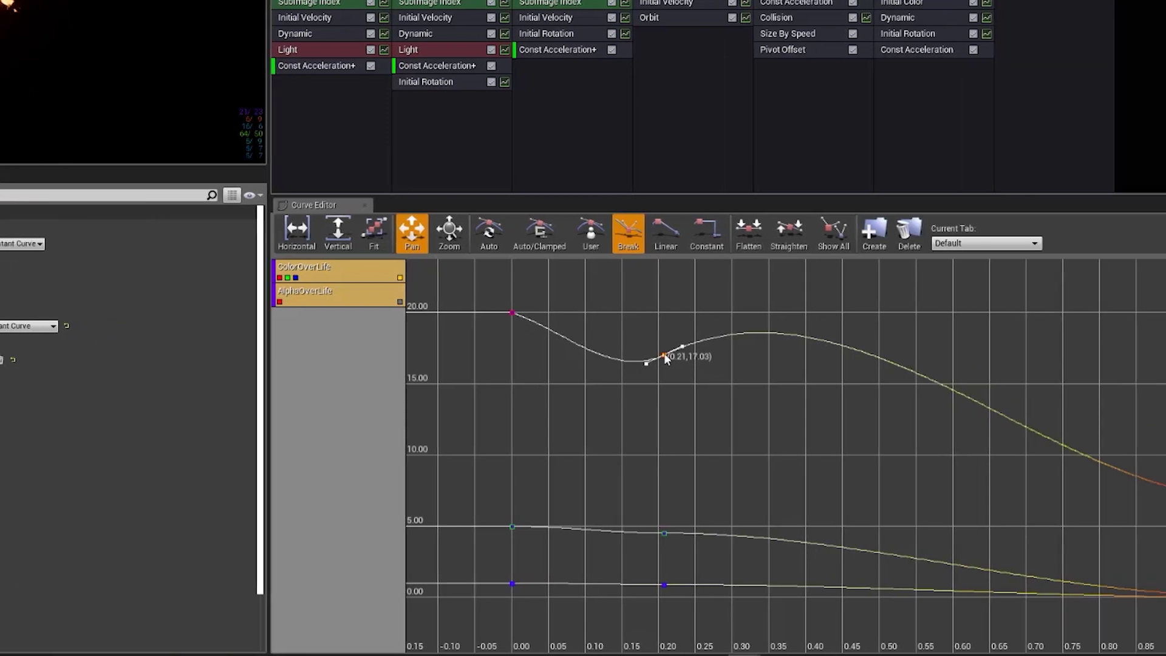
Step: View the curve removal options for ColorOverLife and dismiss them without removing anything
right_click(613, 270)
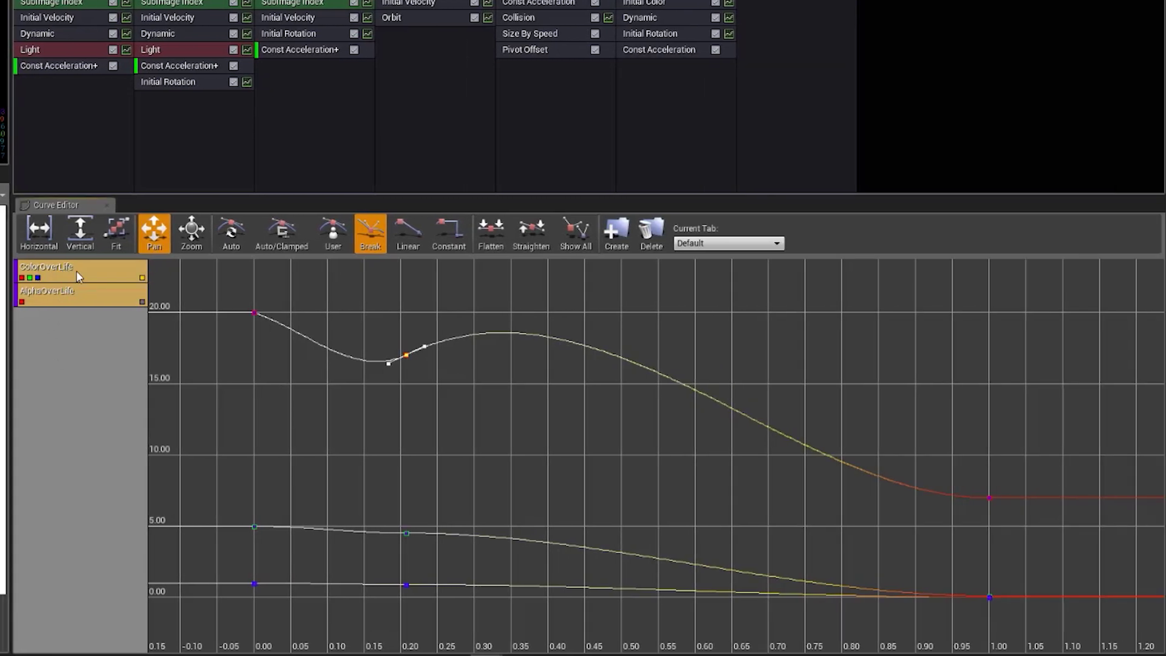
right_click(76, 272)
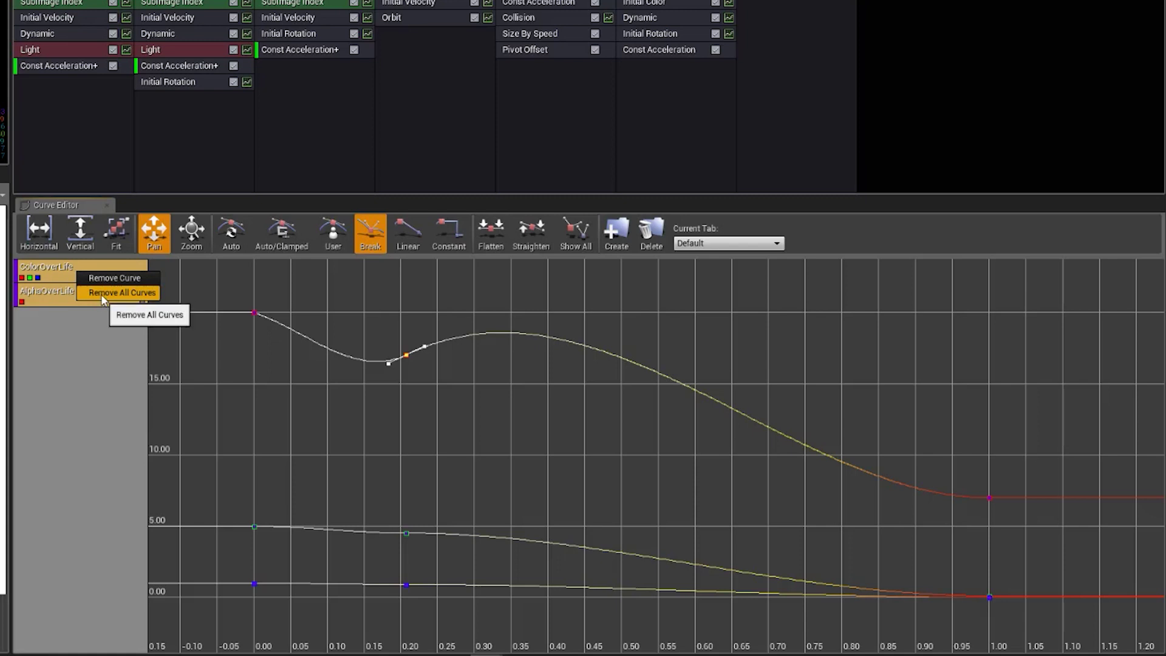
click(82, 349)
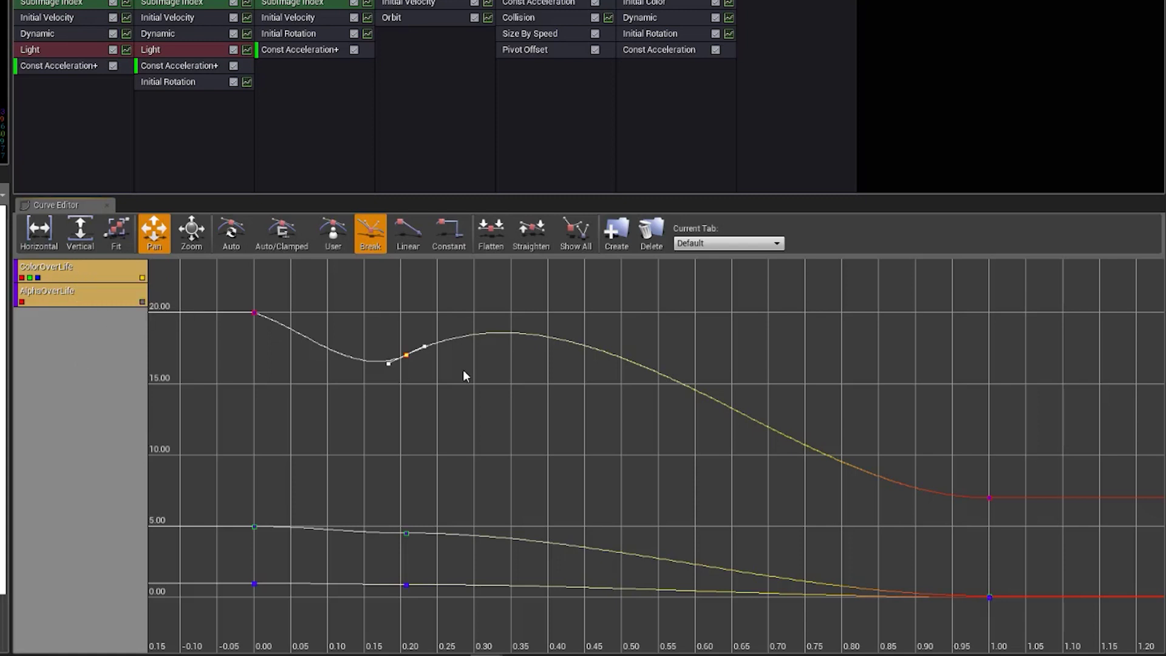
Step: Add a ColorOverLife key at about time 0.44 and value 18, and view the options of the red key at time 0.21
ctrl+click(581, 346)
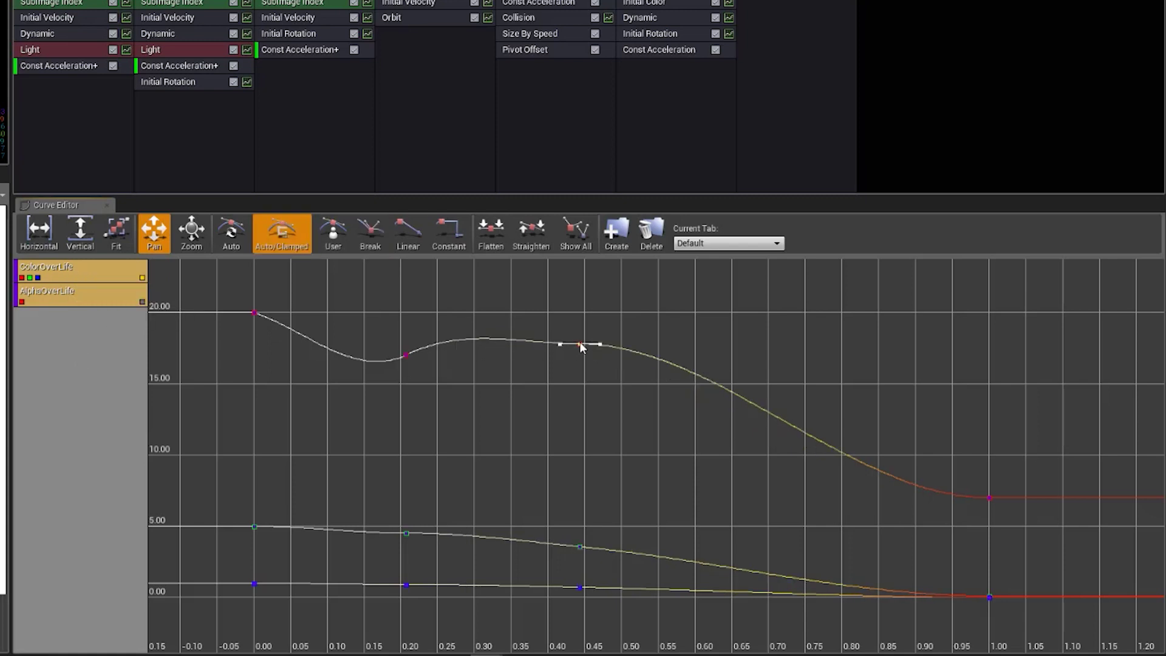
right_click(406, 357)
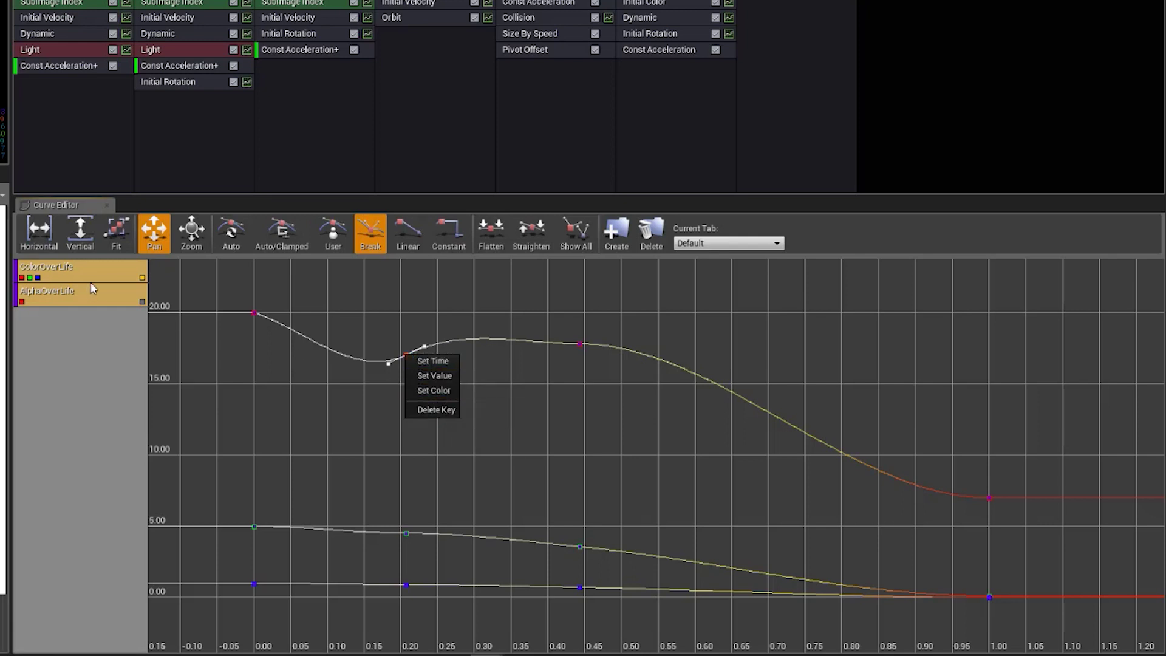
Step: Show only the AlphaOverLife curve and view the options available for its middle key
click(142, 302)
click(142, 302)
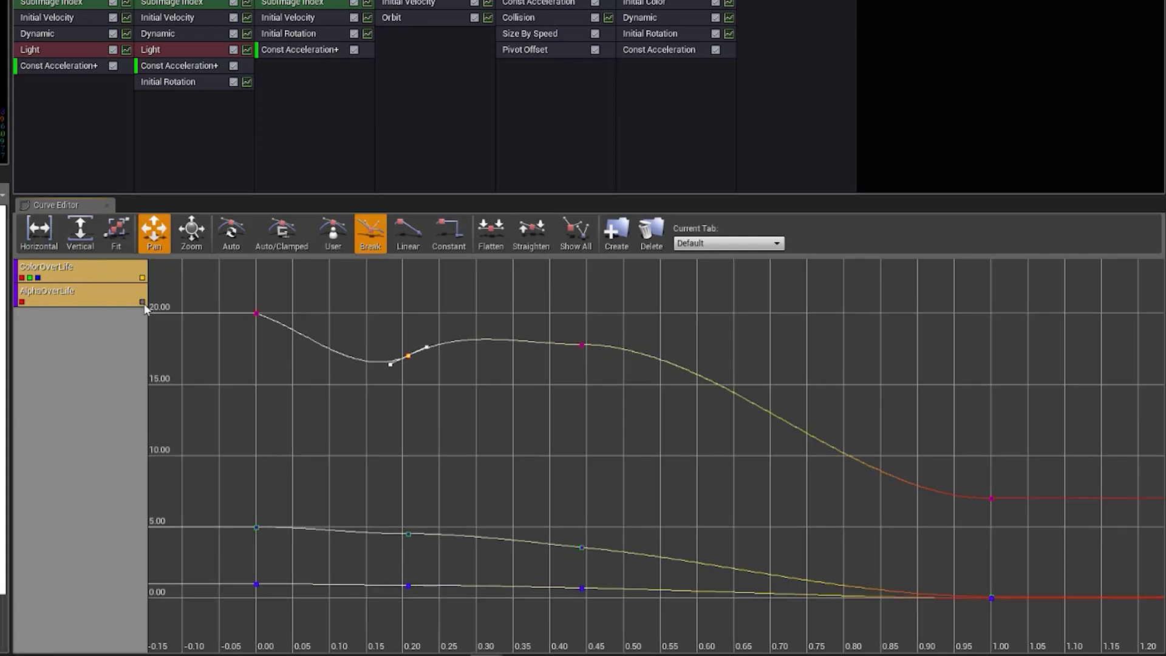
click(142, 277)
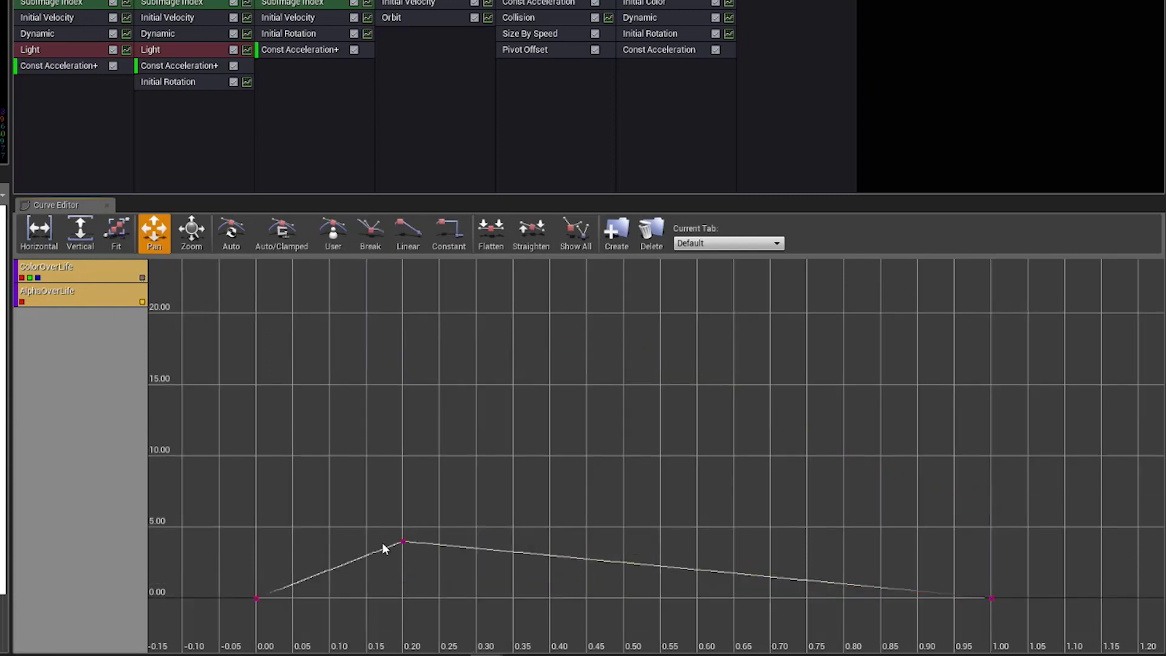
click(404, 541)
right_click(405, 541)
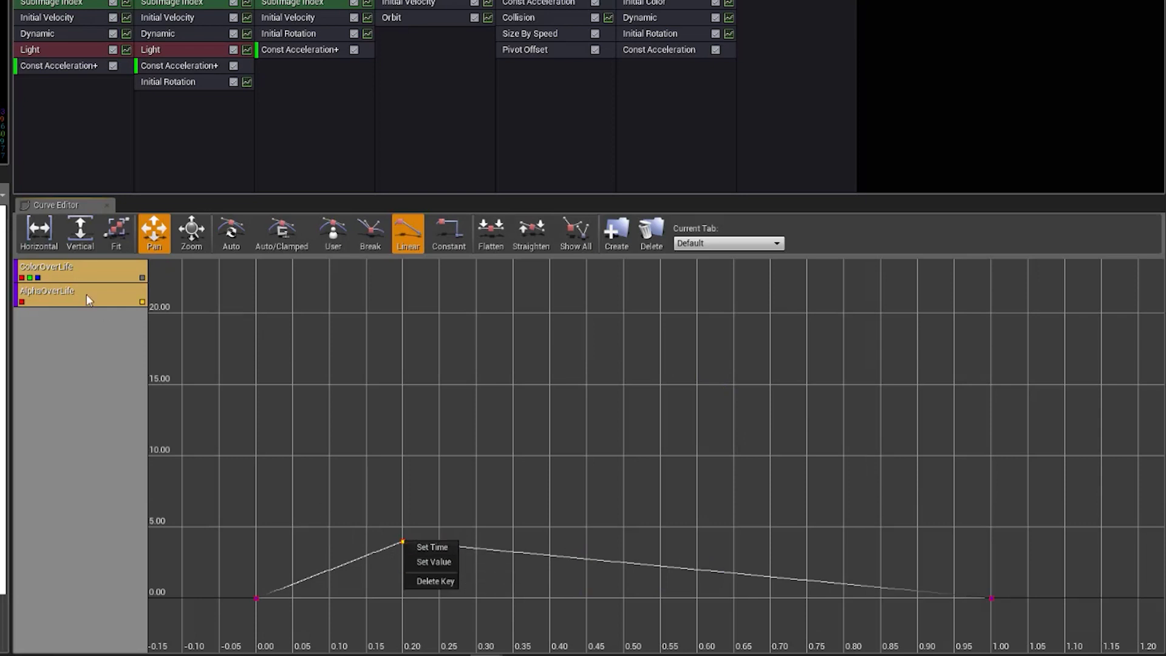
Step: Display only the ColorOverLife curve again and delete its keys at about time 0.21 and 0.44
click(145, 273)
click(142, 277)
click(143, 302)
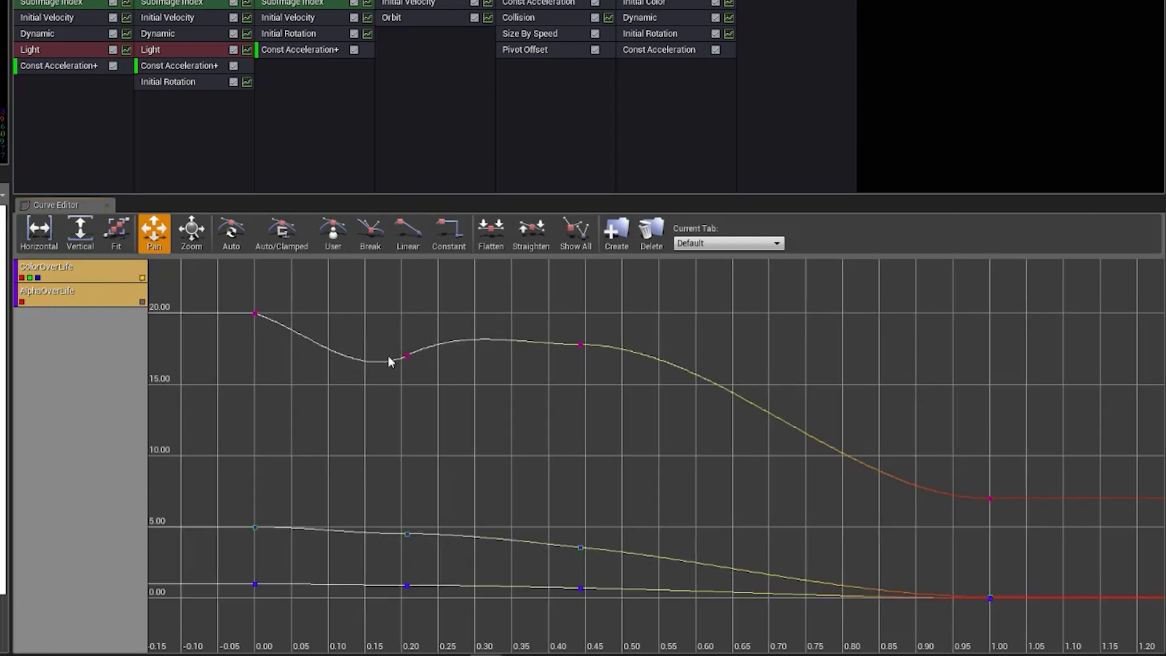
click(407, 355)
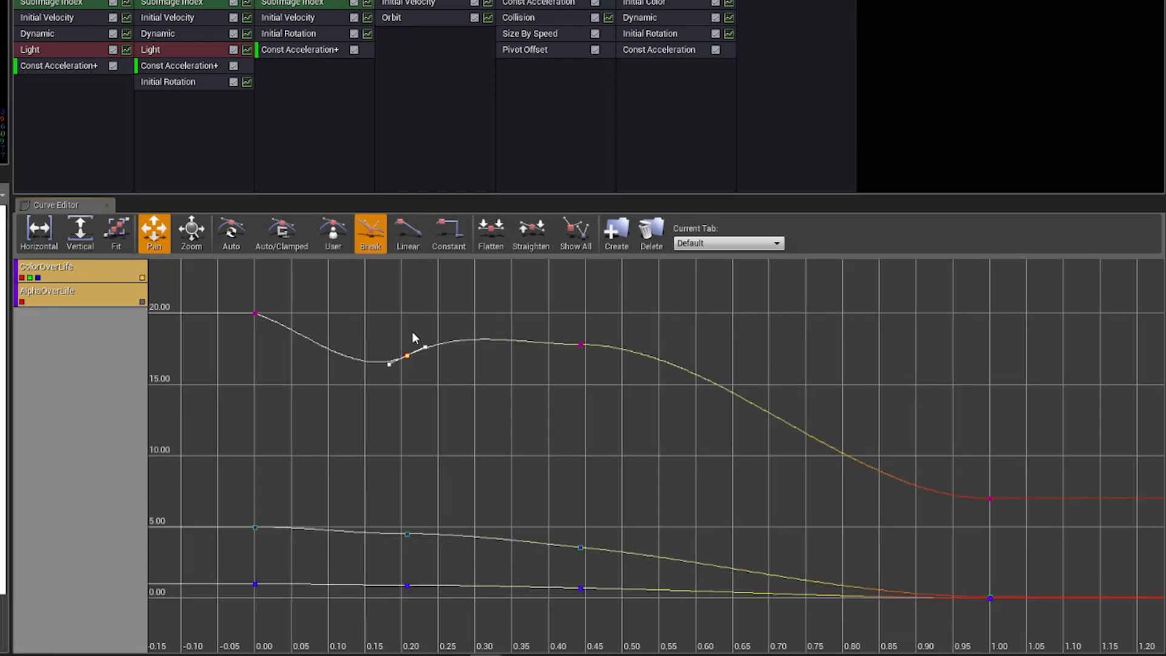
mouse_move(410, 358)
key(Delete)
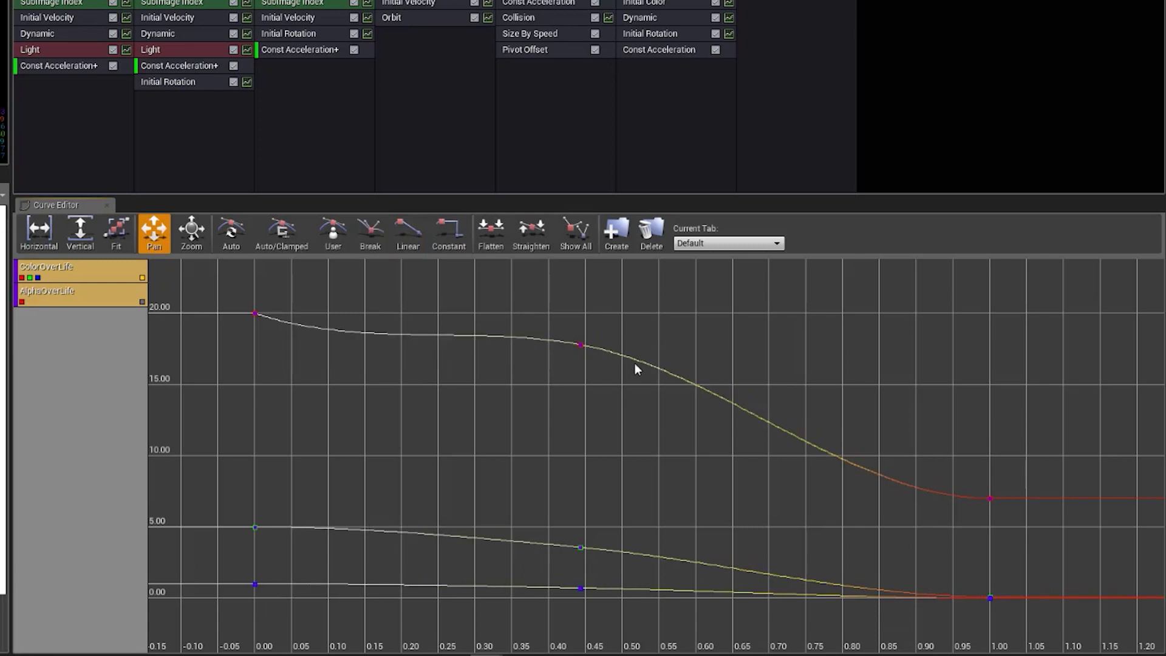
click(580, 345)
key(Delete)
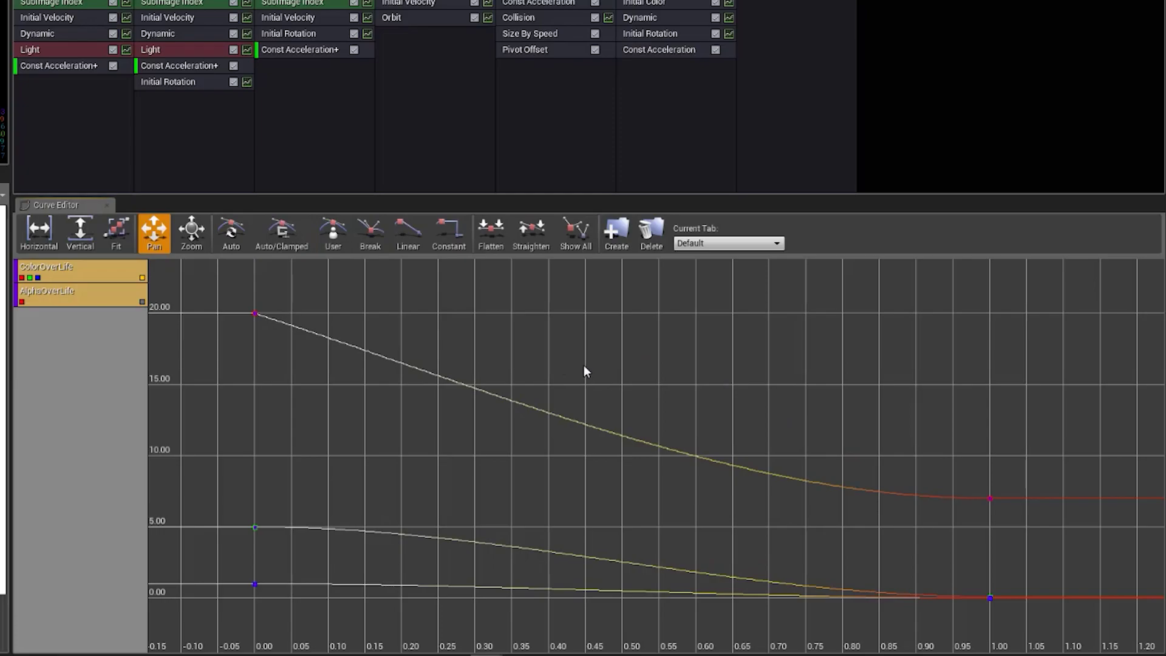